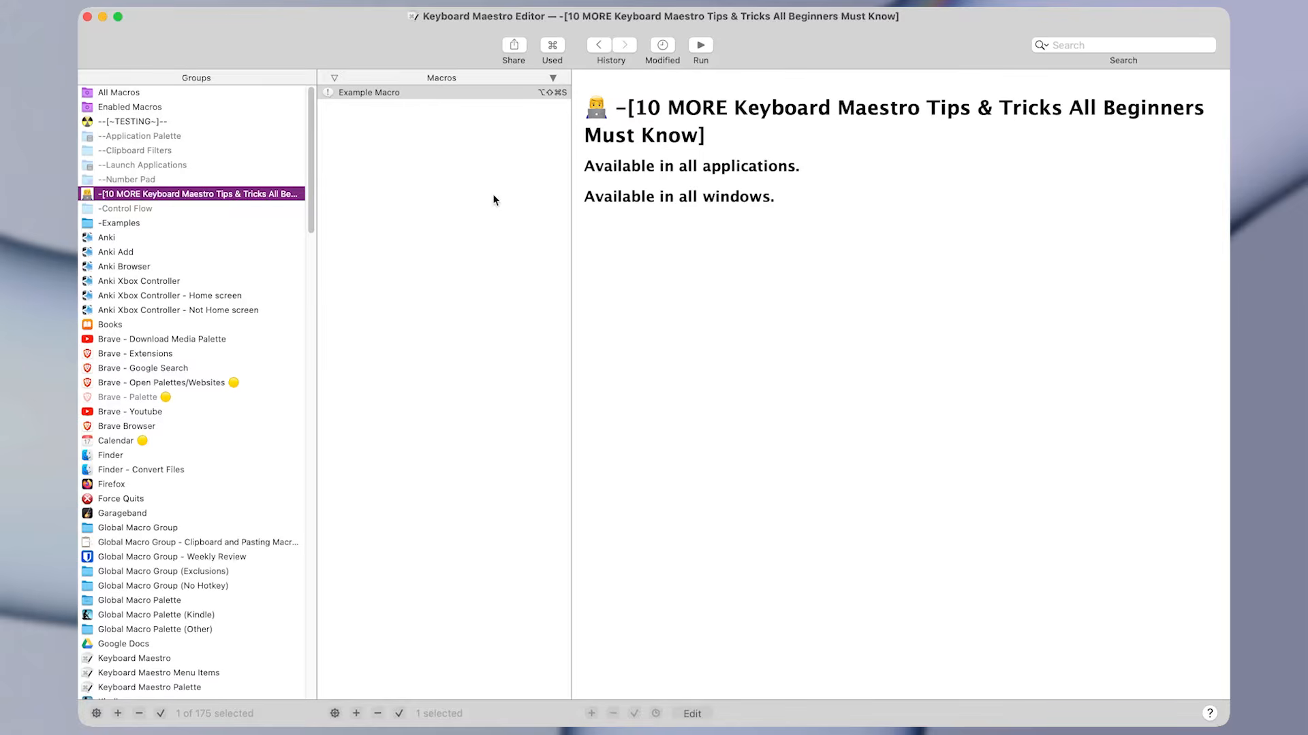
- Open Example Macro for editing, toggle its edit mode off and on, and select its comment action
{"action": "left_click", "coordinate": [497, 94]}
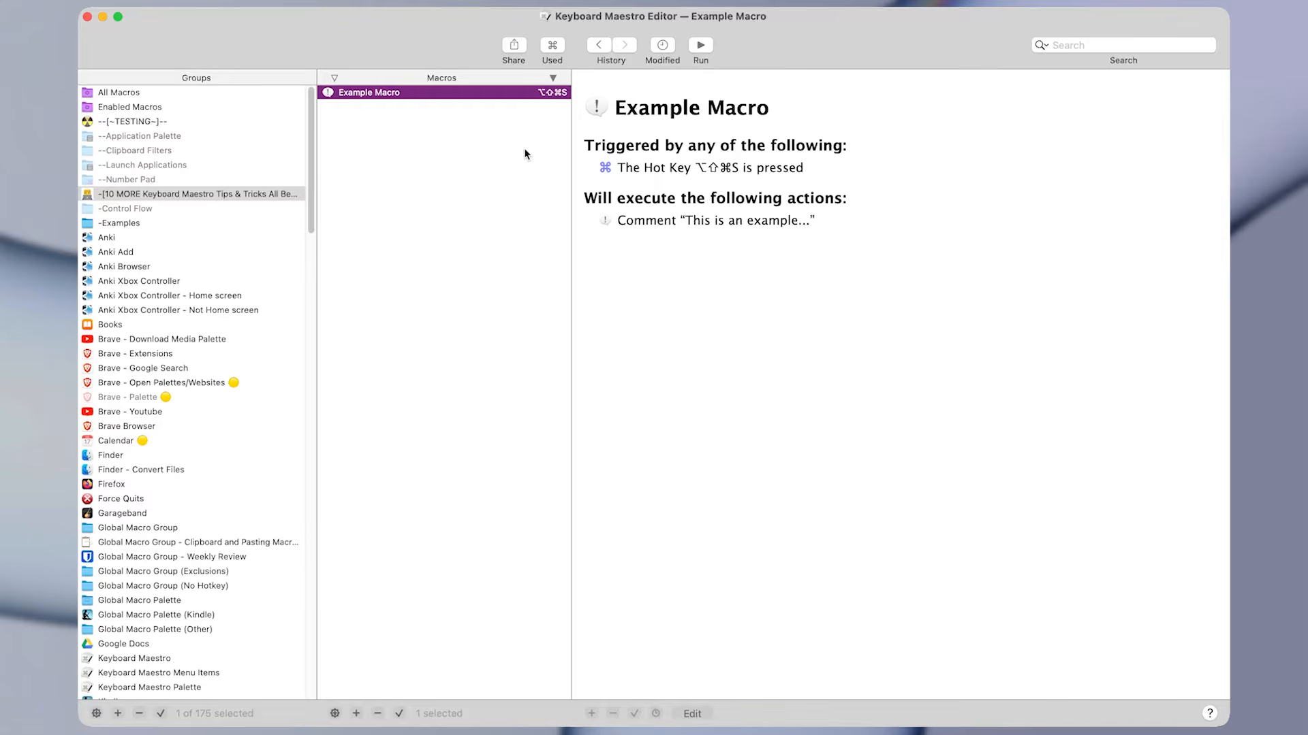
{"action": "double_click", "coordinate": [371, 95]}
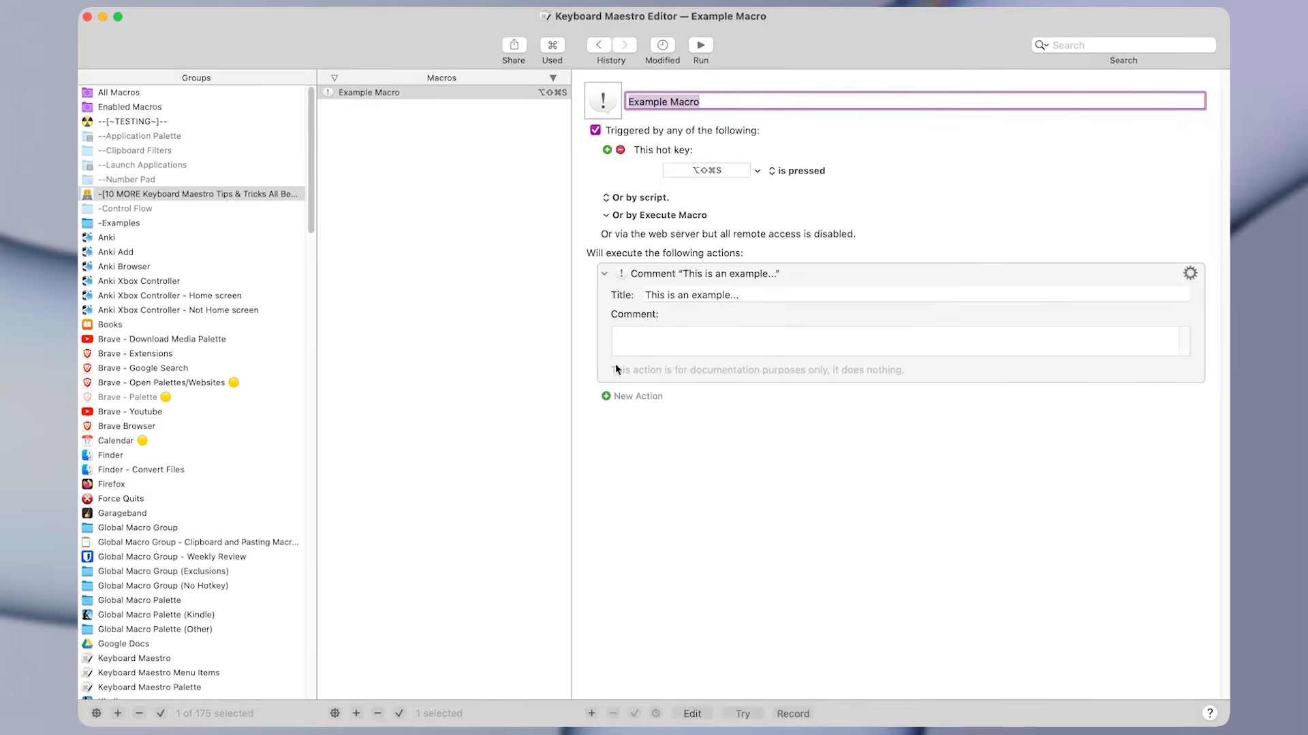
{"action": "left_click", "coordinate": [691, 714]}
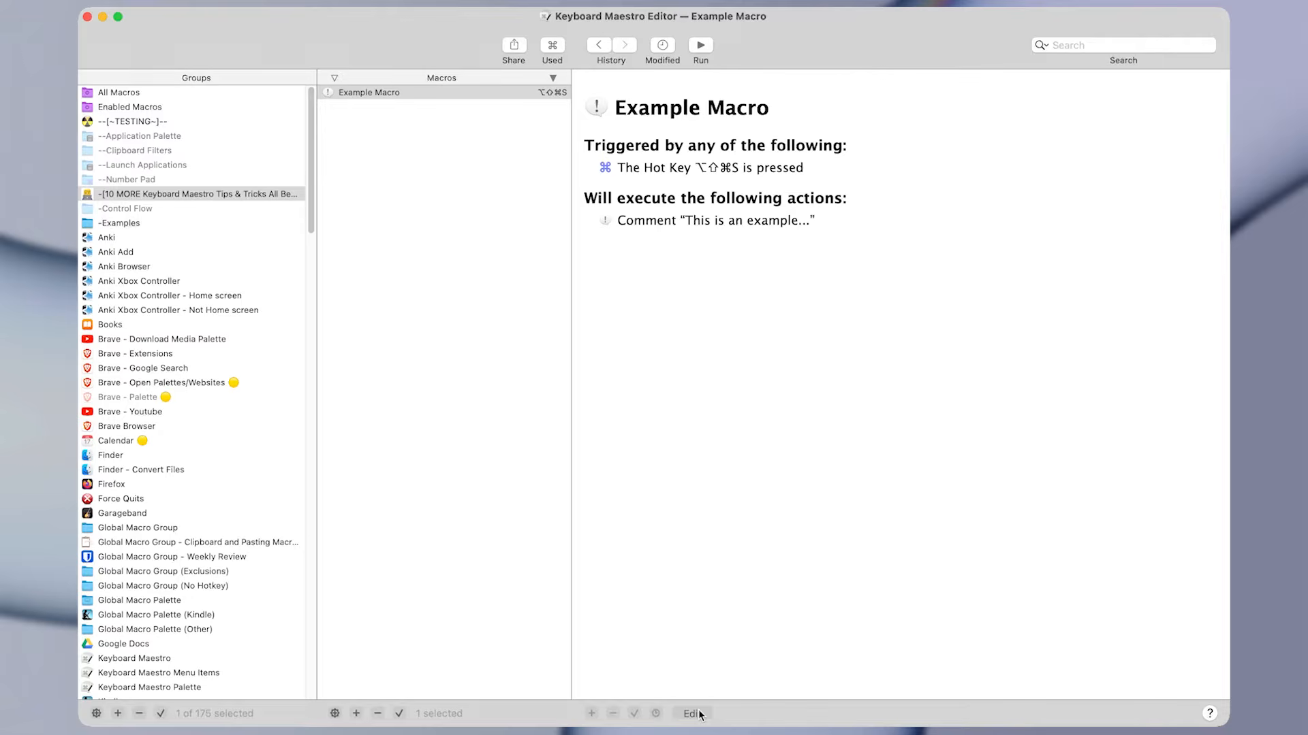
{"action": "left_click", "coordinate": [692, 714]}
{"action": "left_click", "coordinate": [700, 713]}
{"action": "left_click", "coordinate": [692, 714]}
{"action": "left_click", "coordinate": [653, 355]}
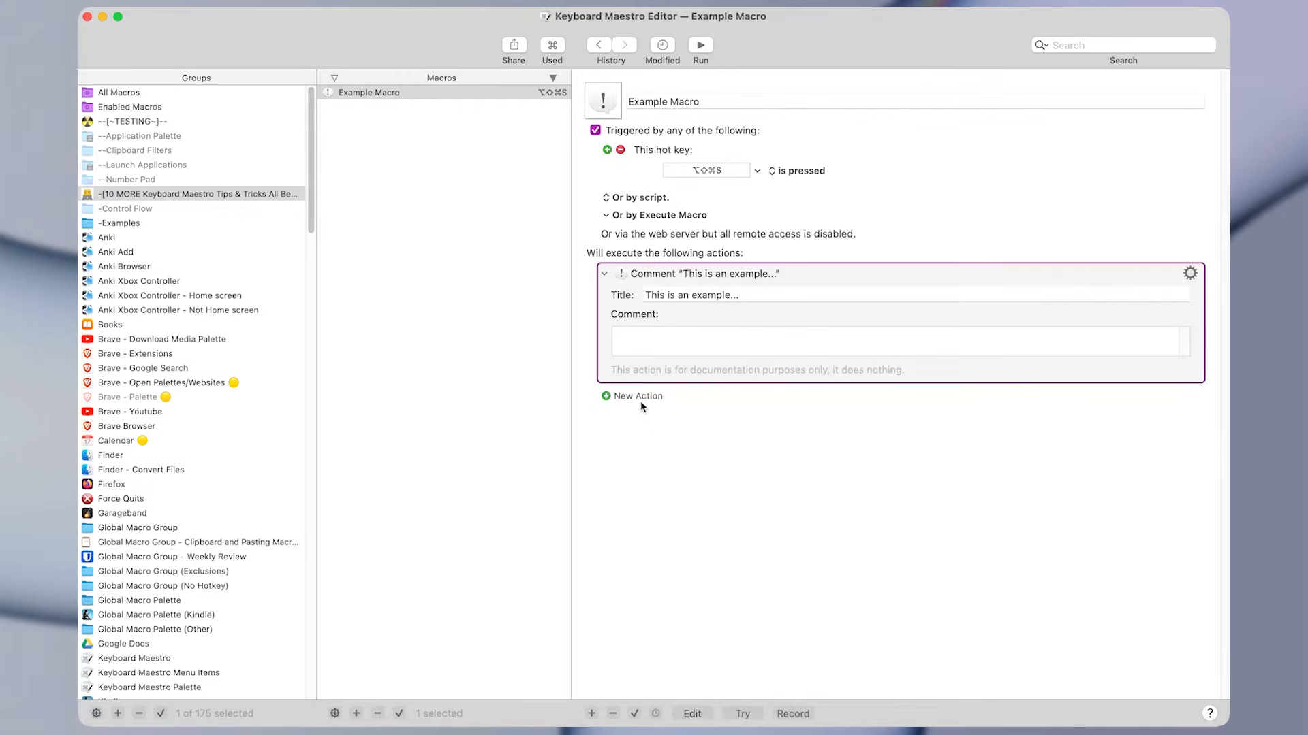
- Delete Example Macro and create a new macro in the same group
{"action": "left_click", "coordinate": [562, 91]}
{"action": "key", "text": "BackSpace"}
{"action": "key", "text": "super+n"}
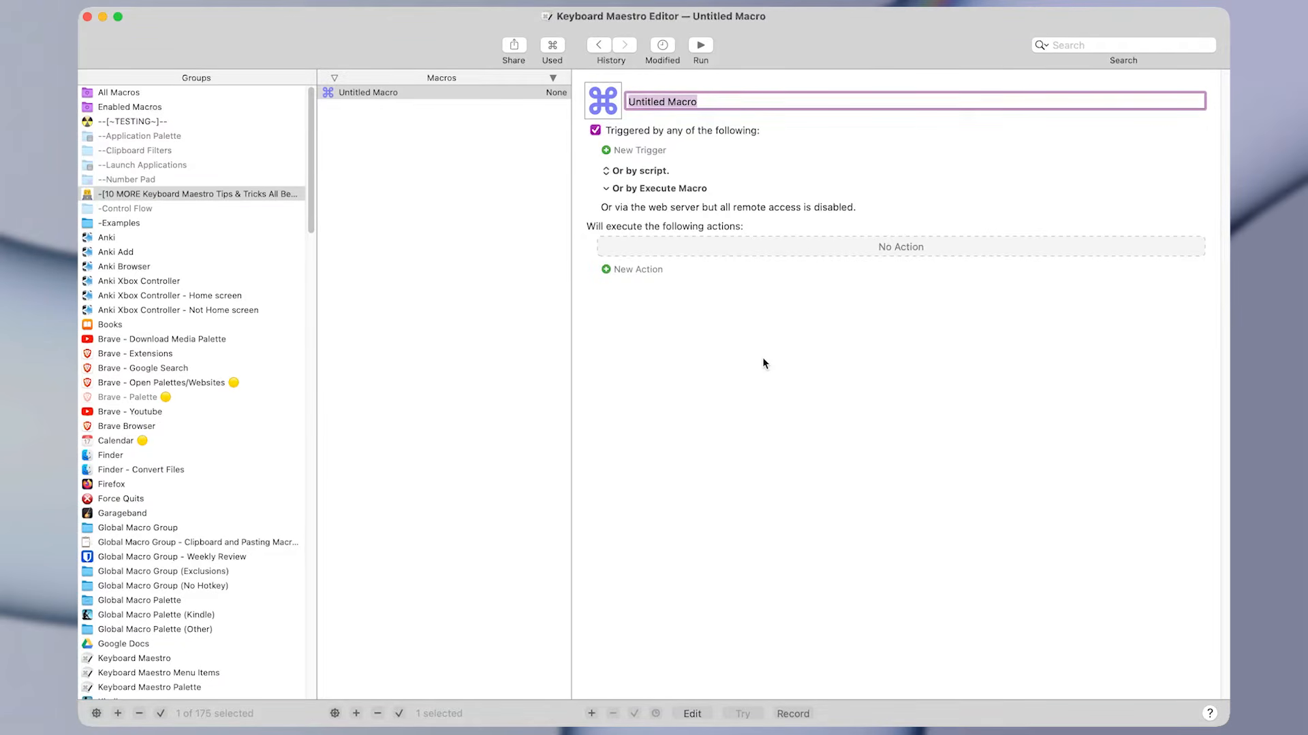
- Switch to the macOS Wikipedia article in Brave and highlight the word "macOS" at the start of its introduction
{"action": "key", "text": "super+Tab"}
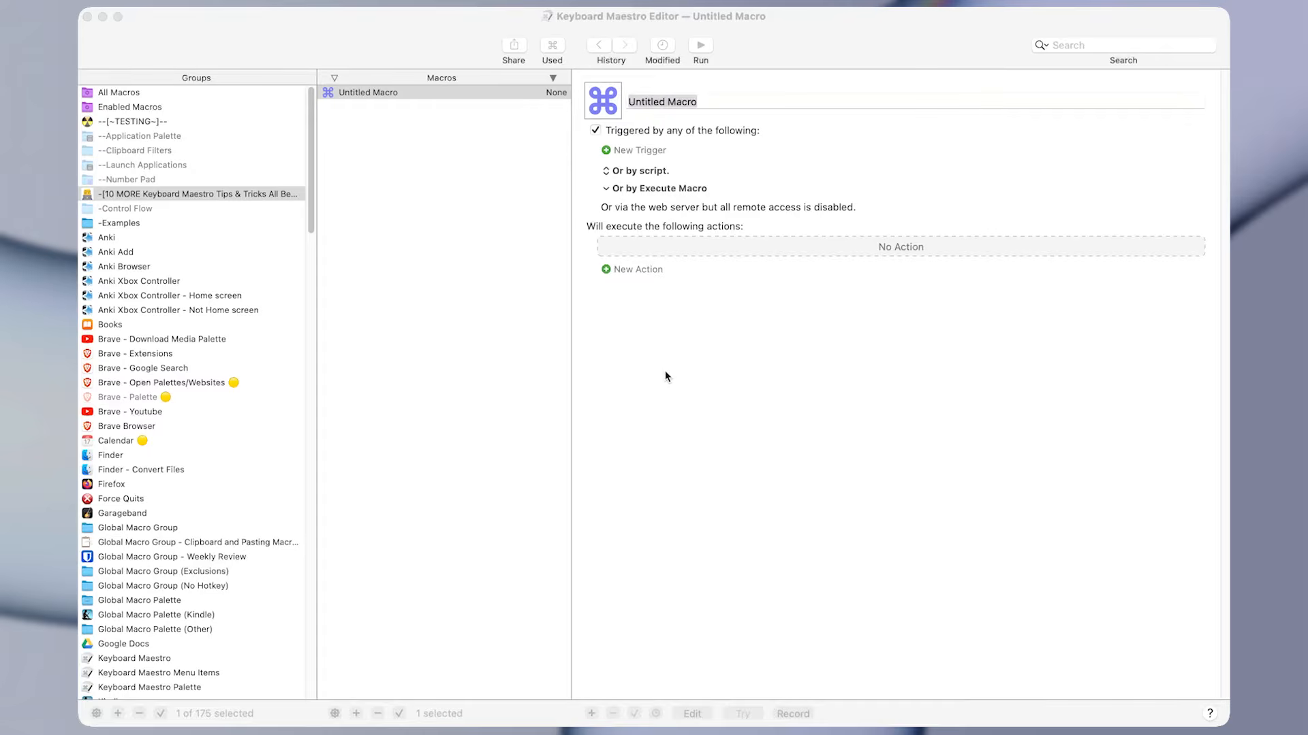
{"action": "scroll", "coordinate": [617, 332], "scroll_direction": "down", "scroll_amount": 1}
{"action": "scroll", "coordinate": [616, 333], "scroll_direction": "down", "scroll_amount": 3}
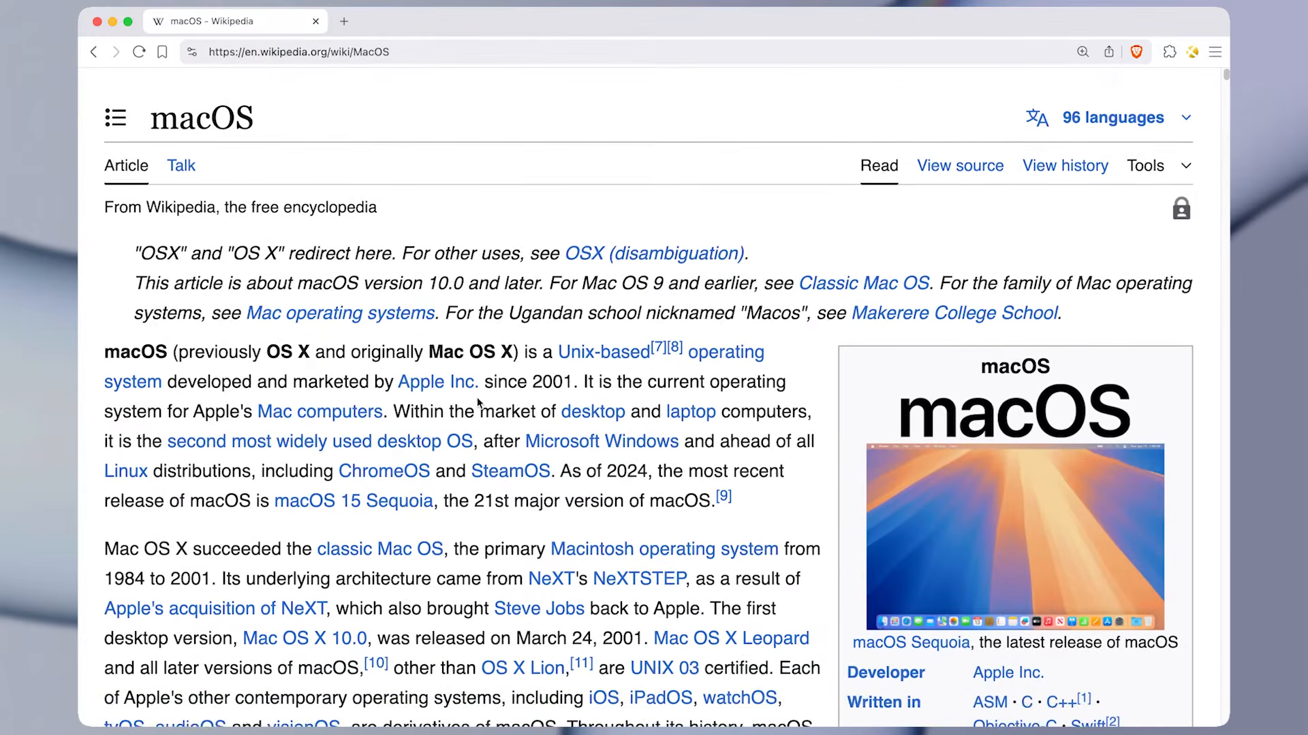
{"action": "left_click_drag", "start_coordinate": [359, 361], "coordinate": [312, 366]}
{"action": "left_click", "coordinate": [311, 365]}
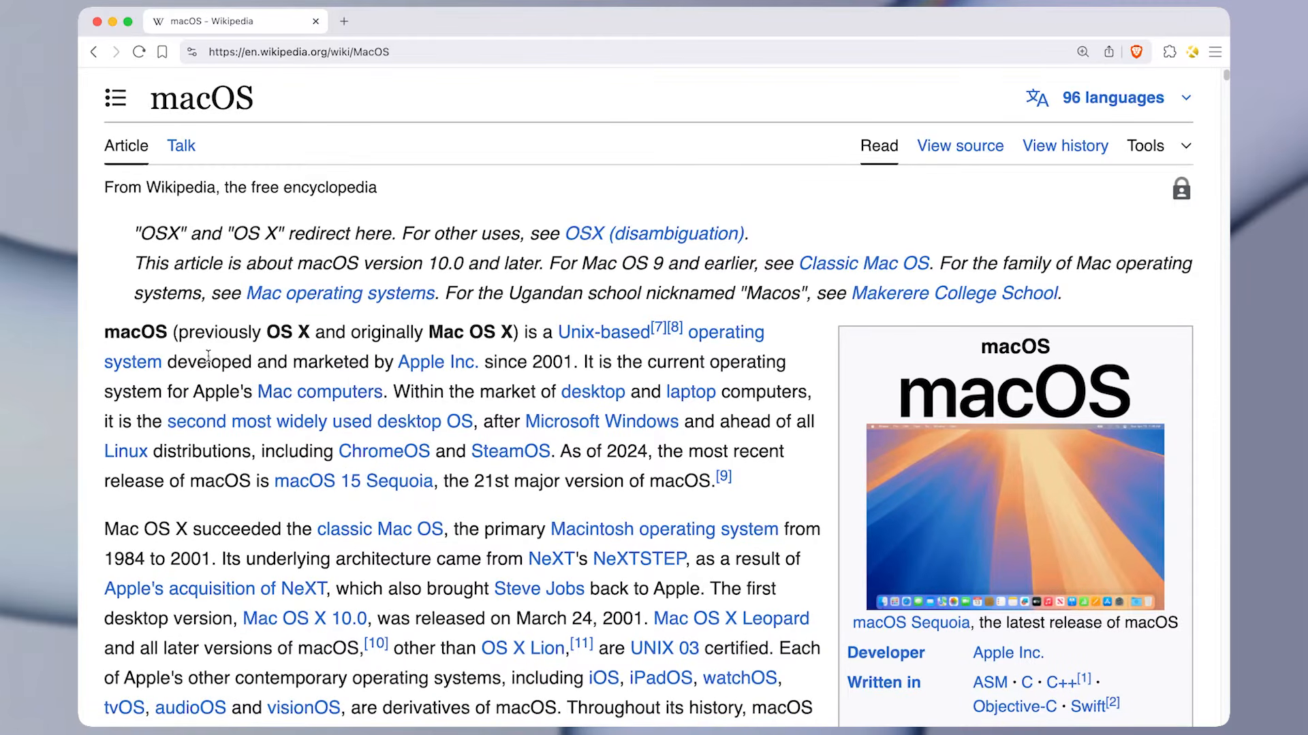
{"action": "double_click", "coordinate": [130, 337]}
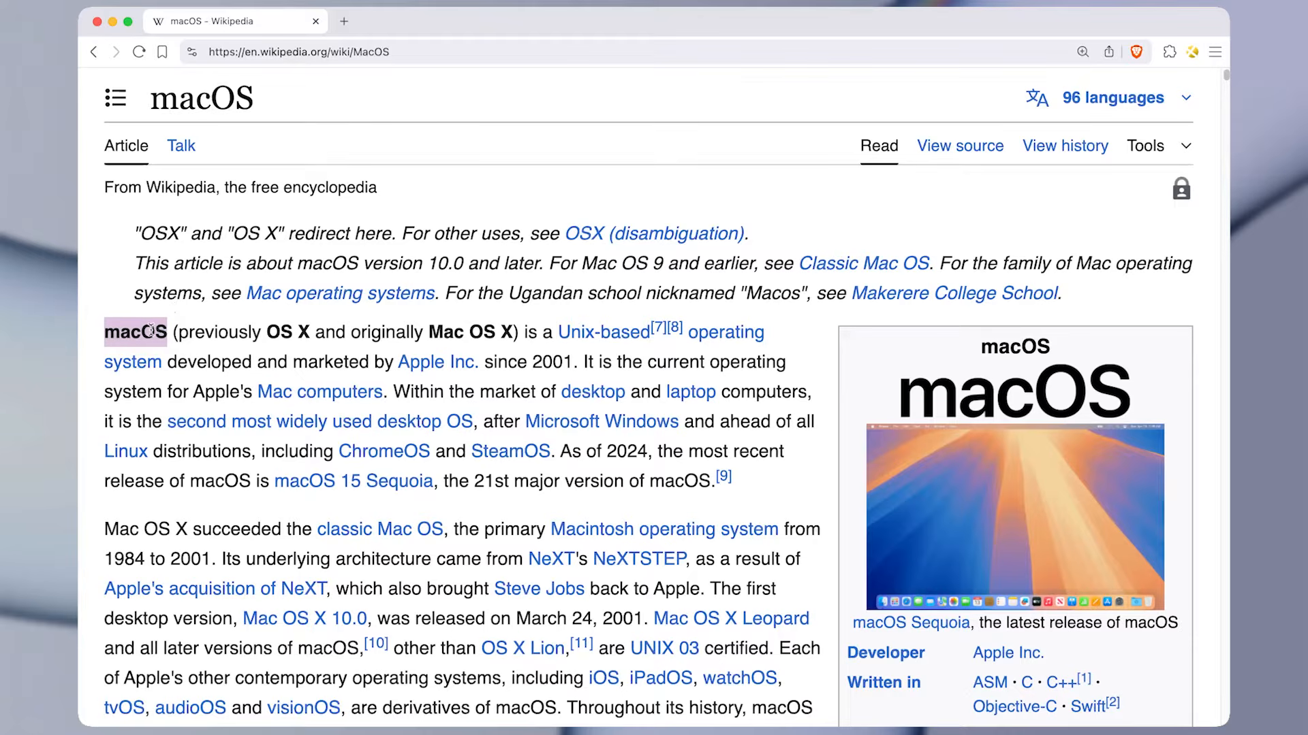
- Open a private browser window and go to youtube.com
{"action": "key", "text": "super+shift+n"}
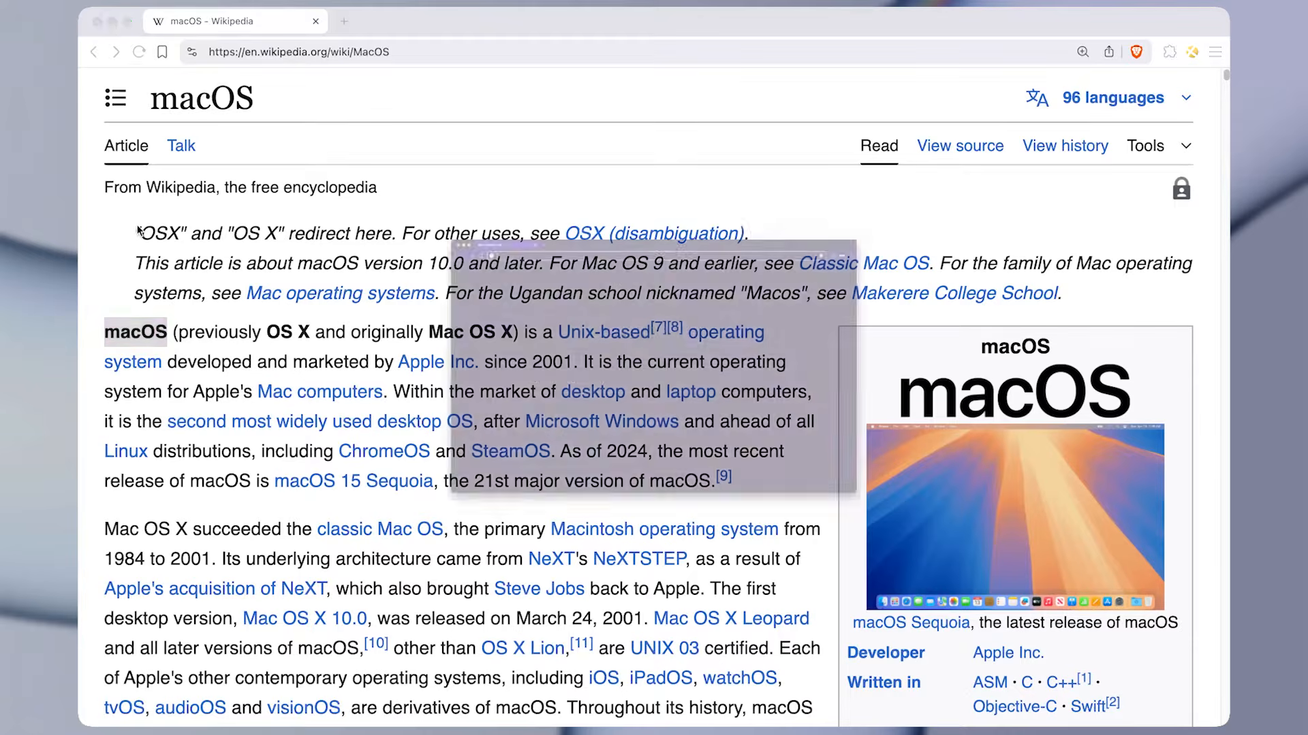
{"action": "type", "text": "yout"}
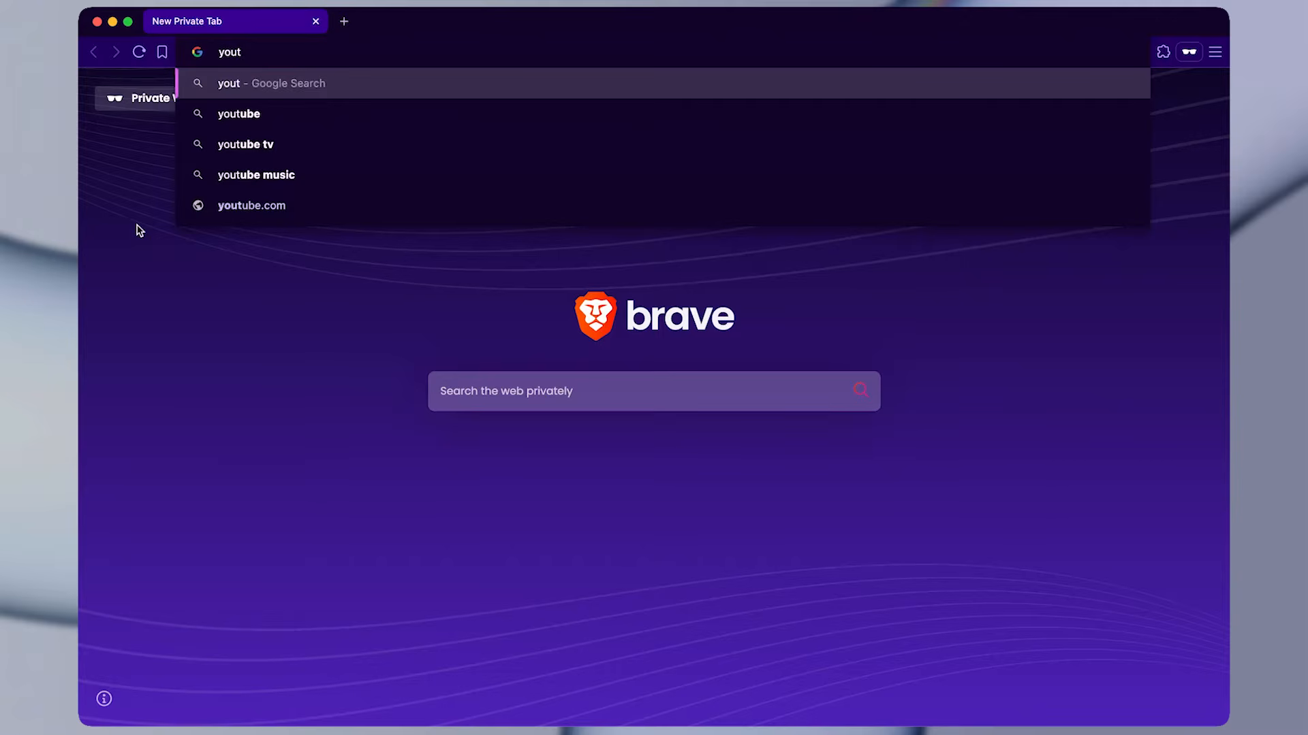
{"action": "key", "text": "Up"}
{"action": "key", "text": "Return"}
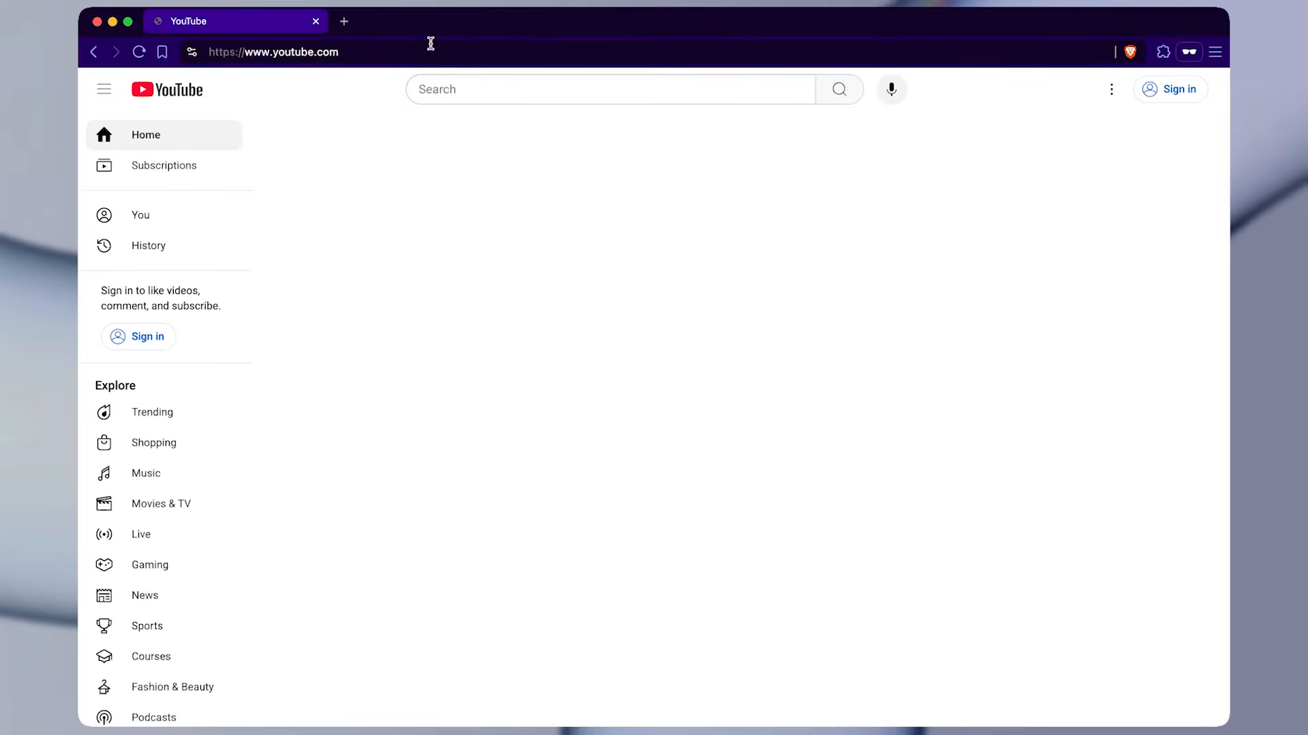
- Search YouTube for "macOS", replacing the mistakenly chosen "macos sequoia" suggestion
{"action": "left_click", "coordinate": [482, 96]}
{"action": "type", "text": "macOS"}
{"action": "left_click", "coordinate": [528, 130]}
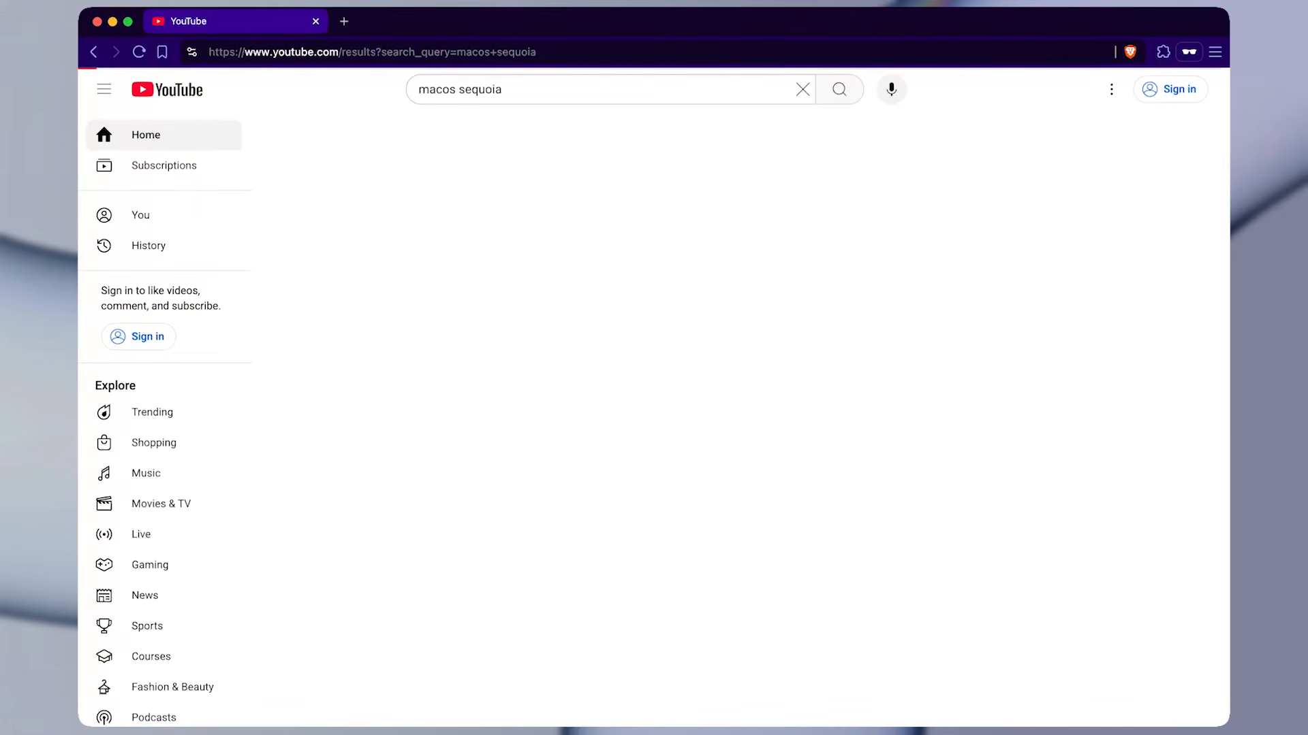
{"action": "triple_click", "coordinate": [493, 99]}
{"action": "type", "text": "macOS"}
{"action": "key", "text": "Return"}
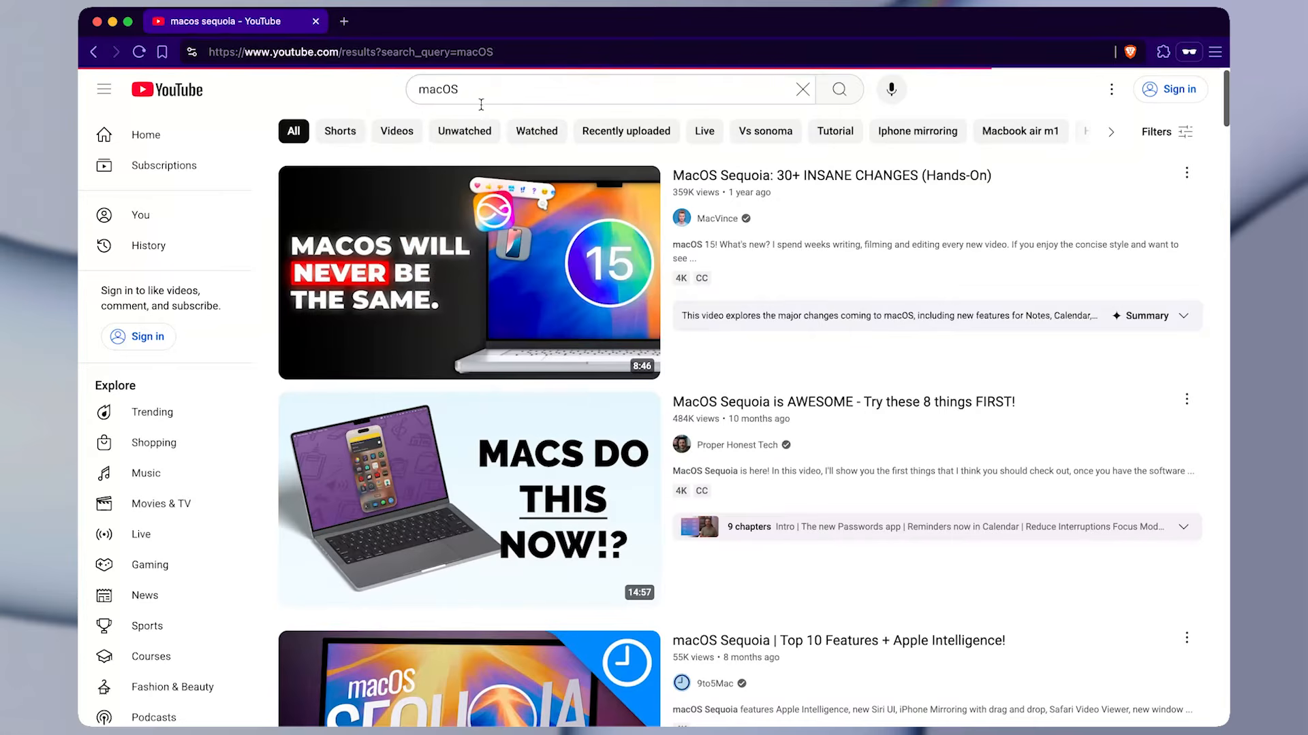
- Examine the YouTube results for "macOS" and highlight the term in the search field
{"action": "scroll", "coordinate": [636, 460], "scroll_direction": "down", "scroll_amount": 3}
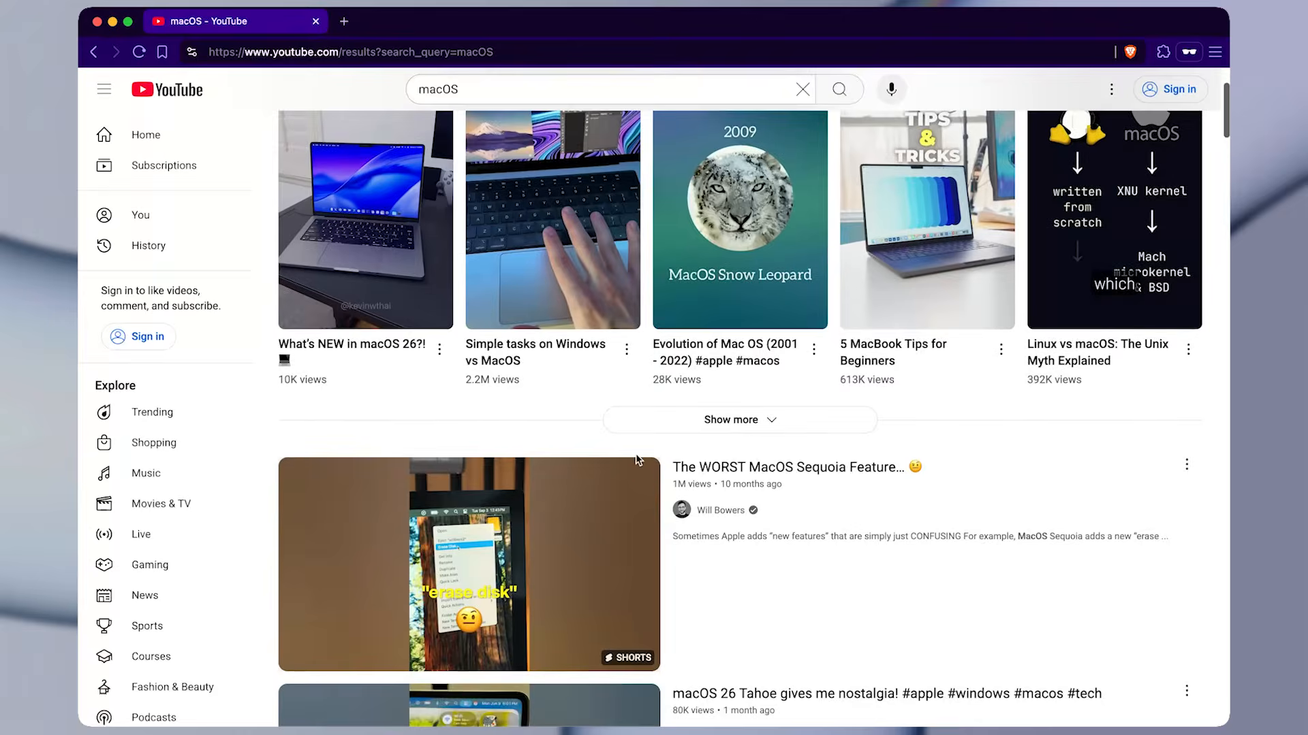
{"action": "scroll", "coordinate": [565, 307], "scroll_direction": "down", "scroll_amount": 1}
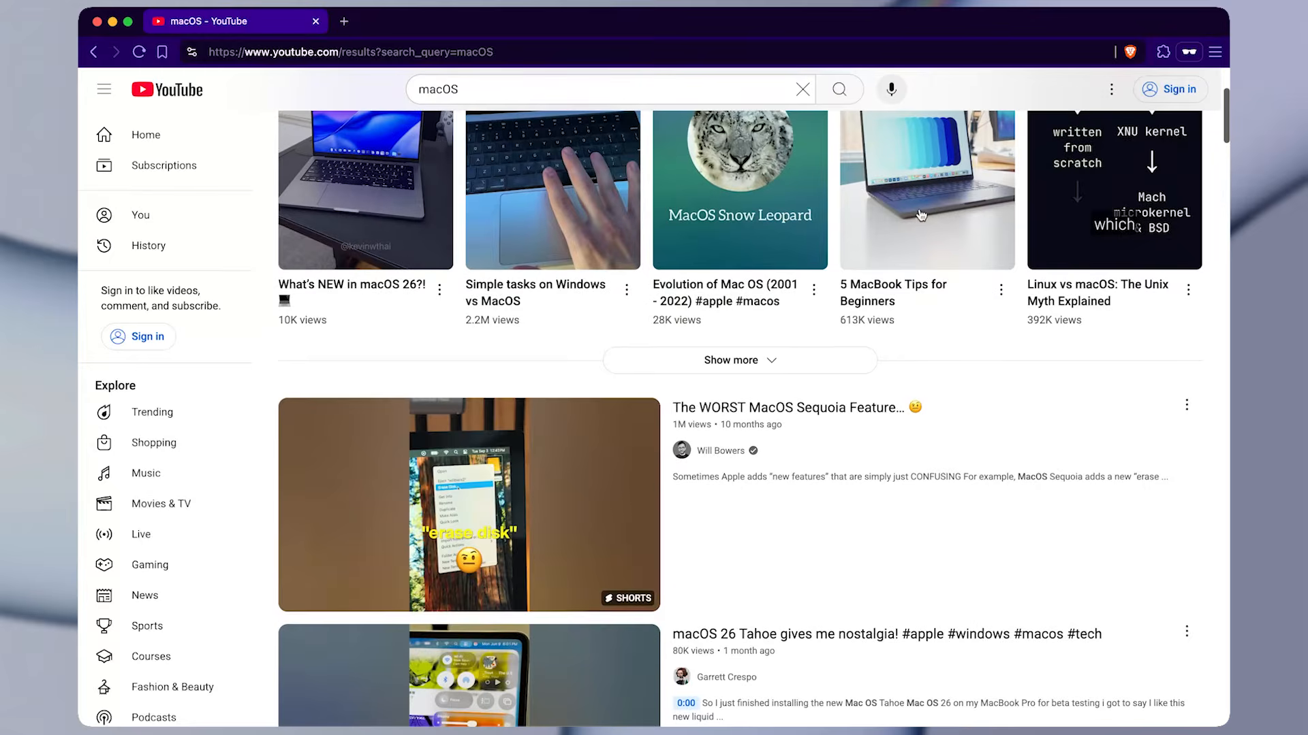
{"action": "scroll", "coordinate": [920, 215], "scroll_direction": "down", "scroll_amount": 2}
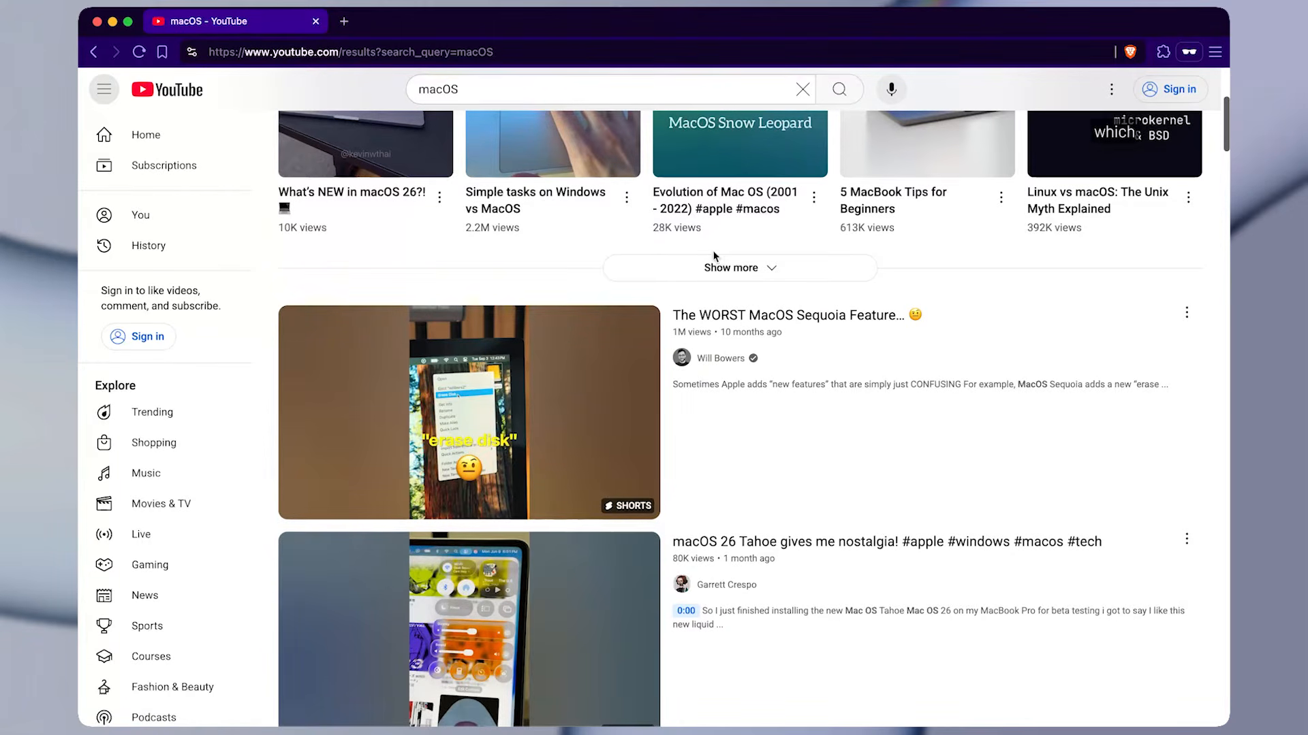
{"action": "scroll", "coordinate": [790, 300], "scroll_direction": "up", "scroll_amount": 5}
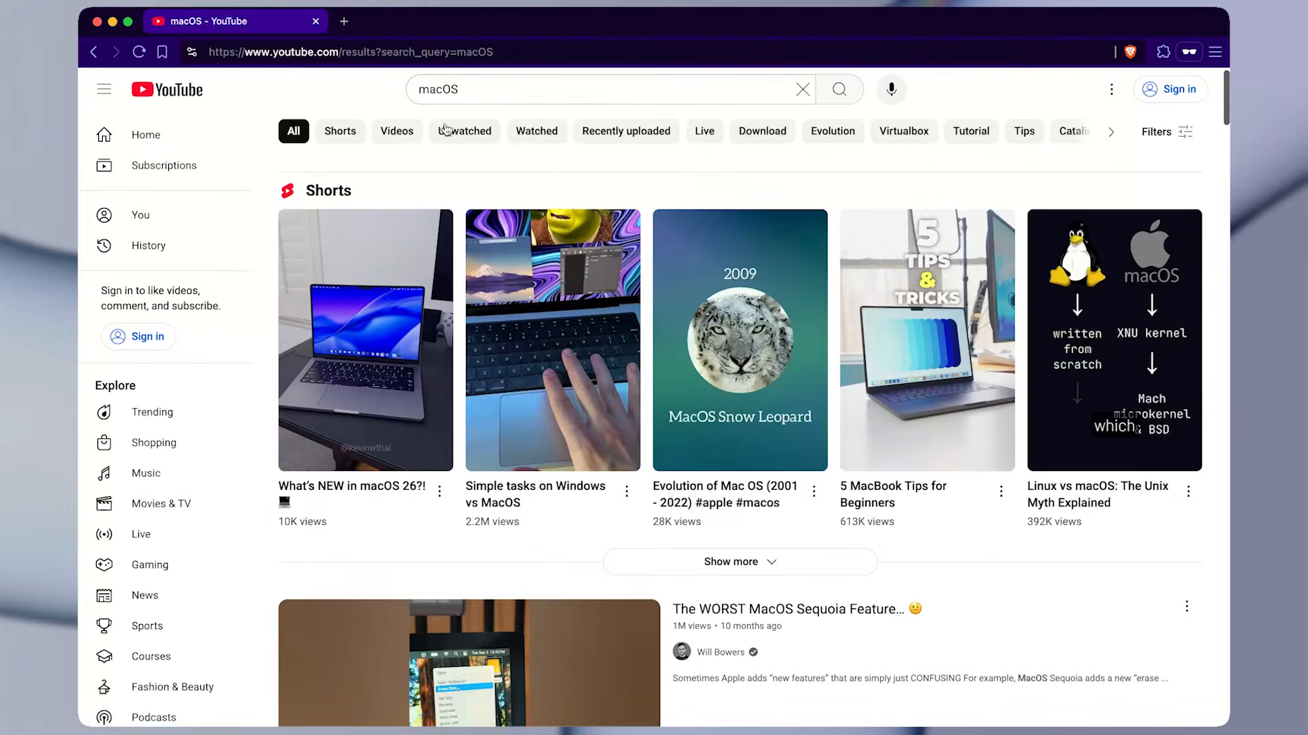
{"action": "left_click", "coordinate": [469, 95]}
{"action": "key", "text": "Escape"}
{"action": "double_click", "coordinate": [470, 97]}
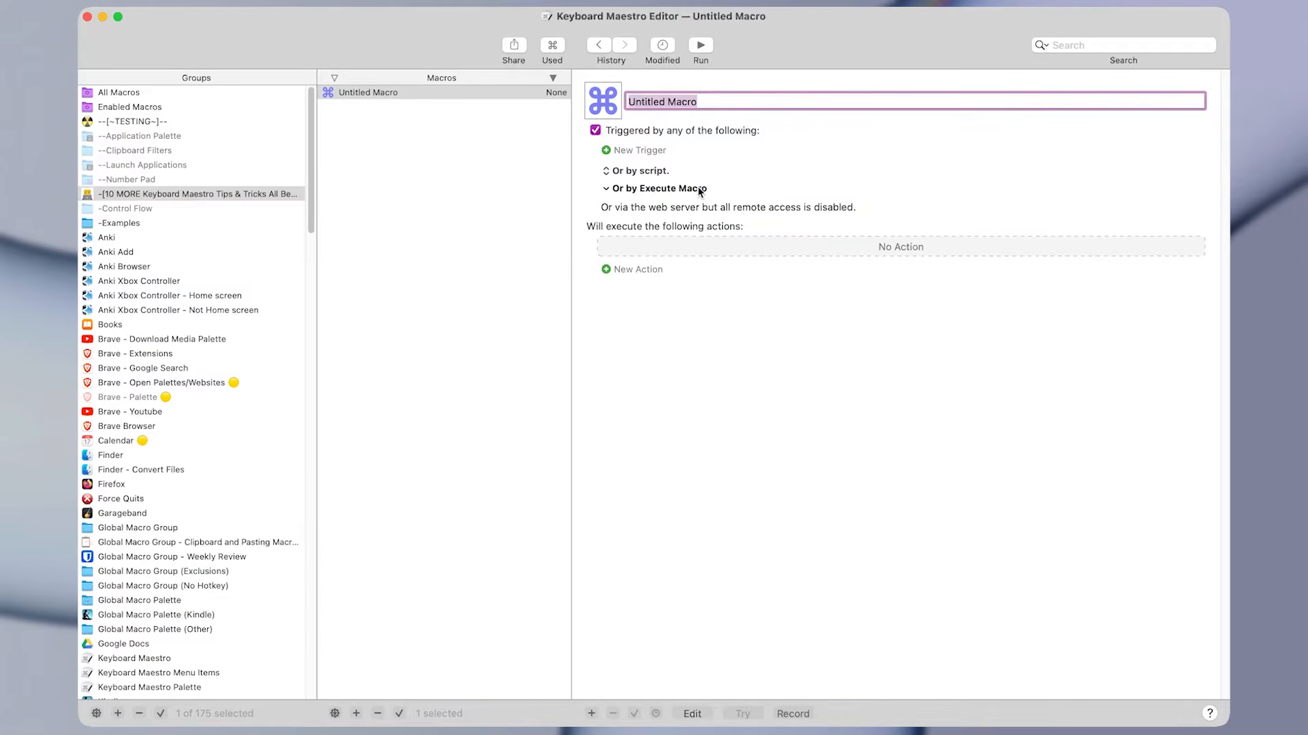
- Back in Keyboard Maestro Editor, name the new macro "Search Highlighted Text on Youtube"
{"action": "key", "text": "BackSpace"}
{"action": "type", "text": "Search Highli"}
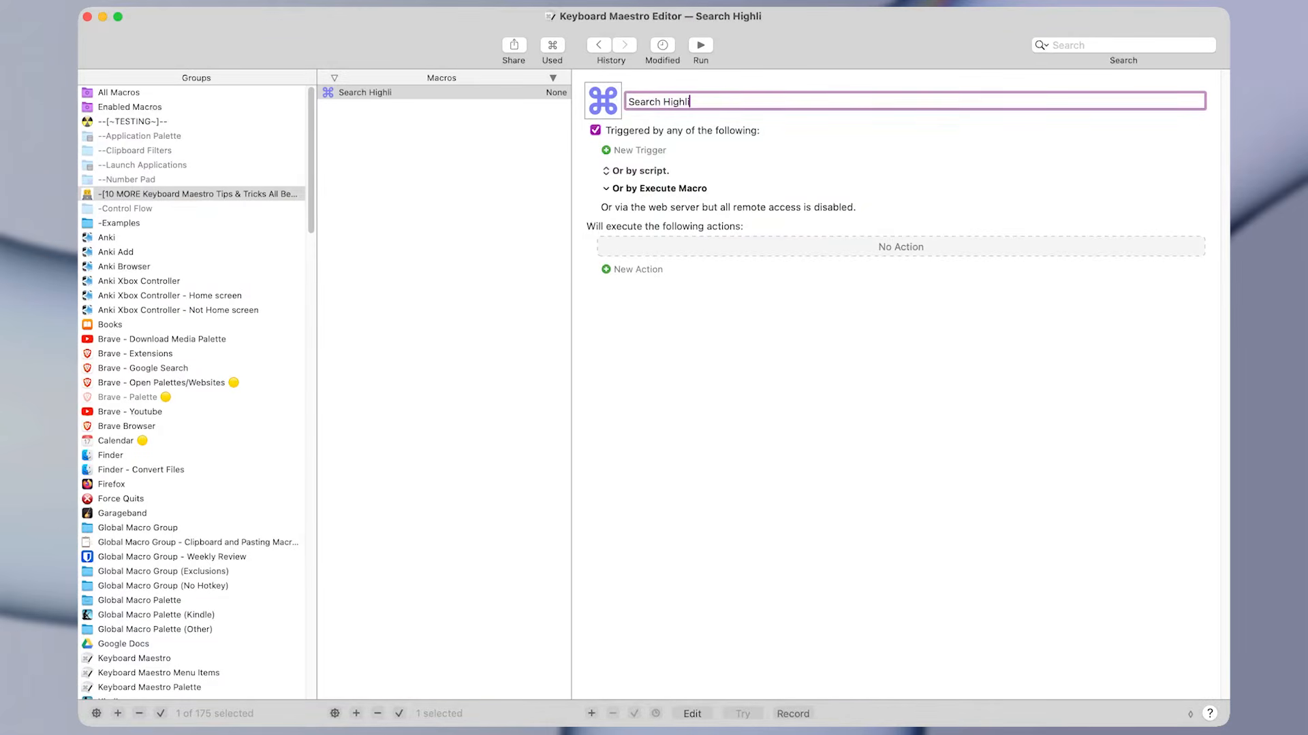
{"action": "type", "text": "ghted Text on"}
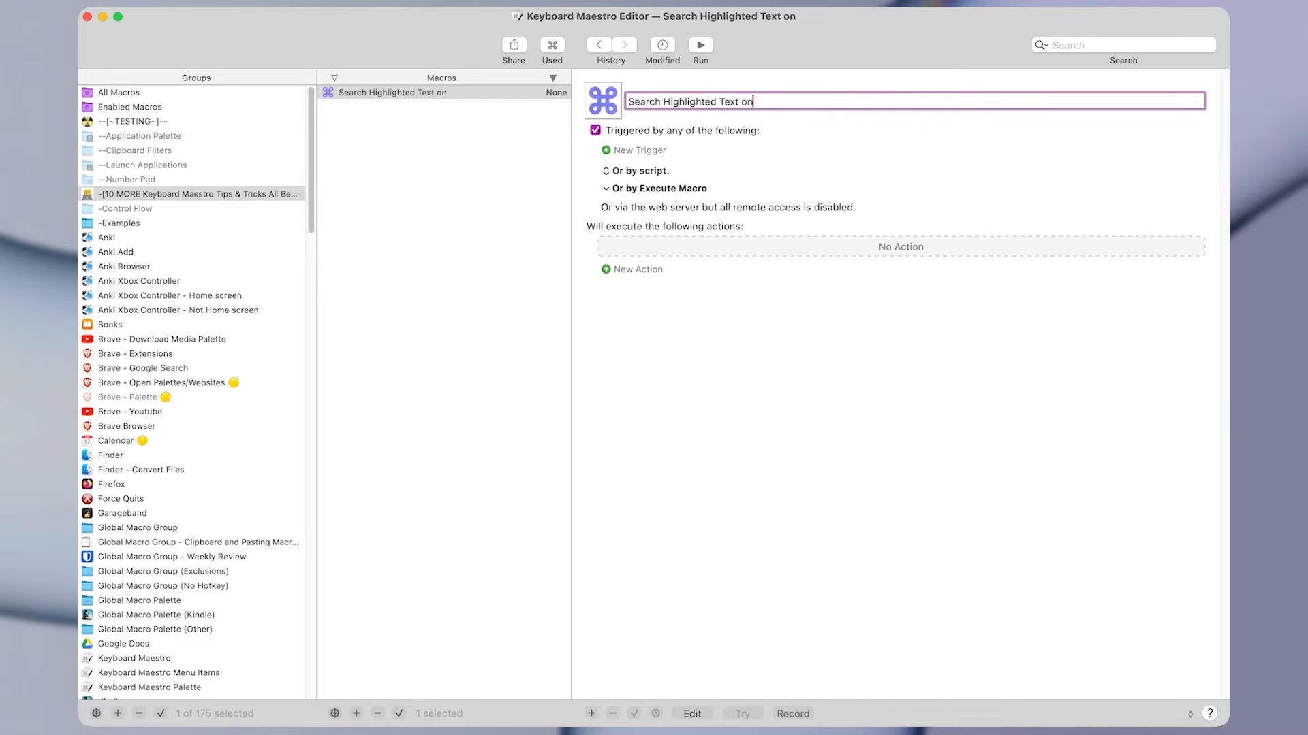
{"action": "type", "text": " Youtube"}
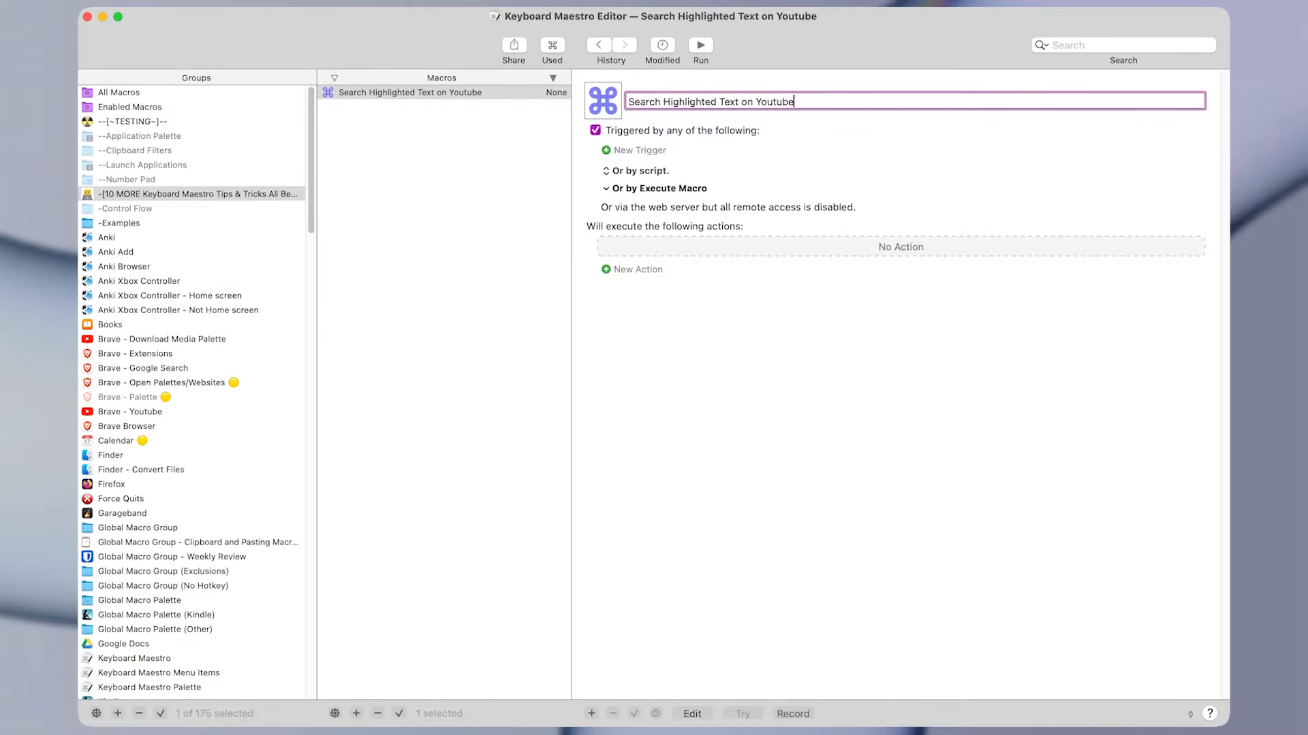
- Add a hot key trigger to the macro and set it to ⌃⌥Y
{"action": "left_click", "coordinate": [641, 153]}
{"action": "left_click", "coordinate": [645, 152]}
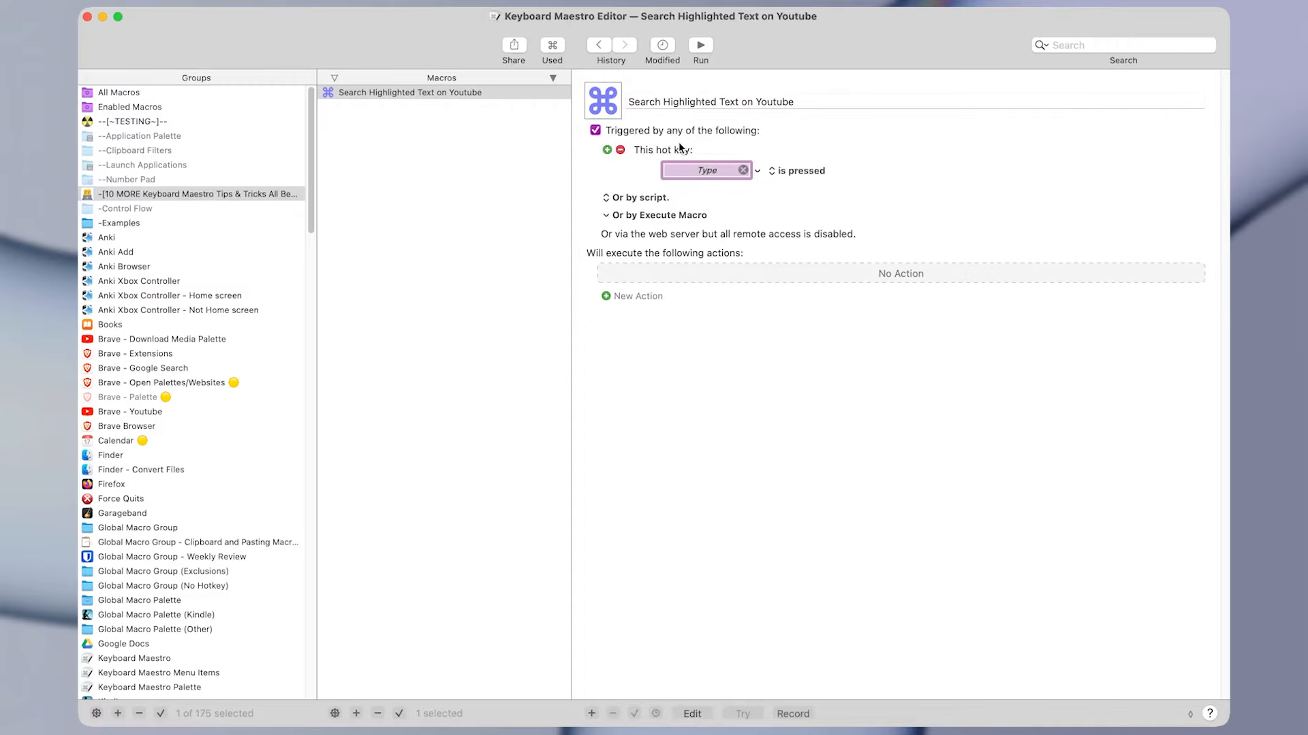
{"action": "key", "text": "ctrl+alt+y"}
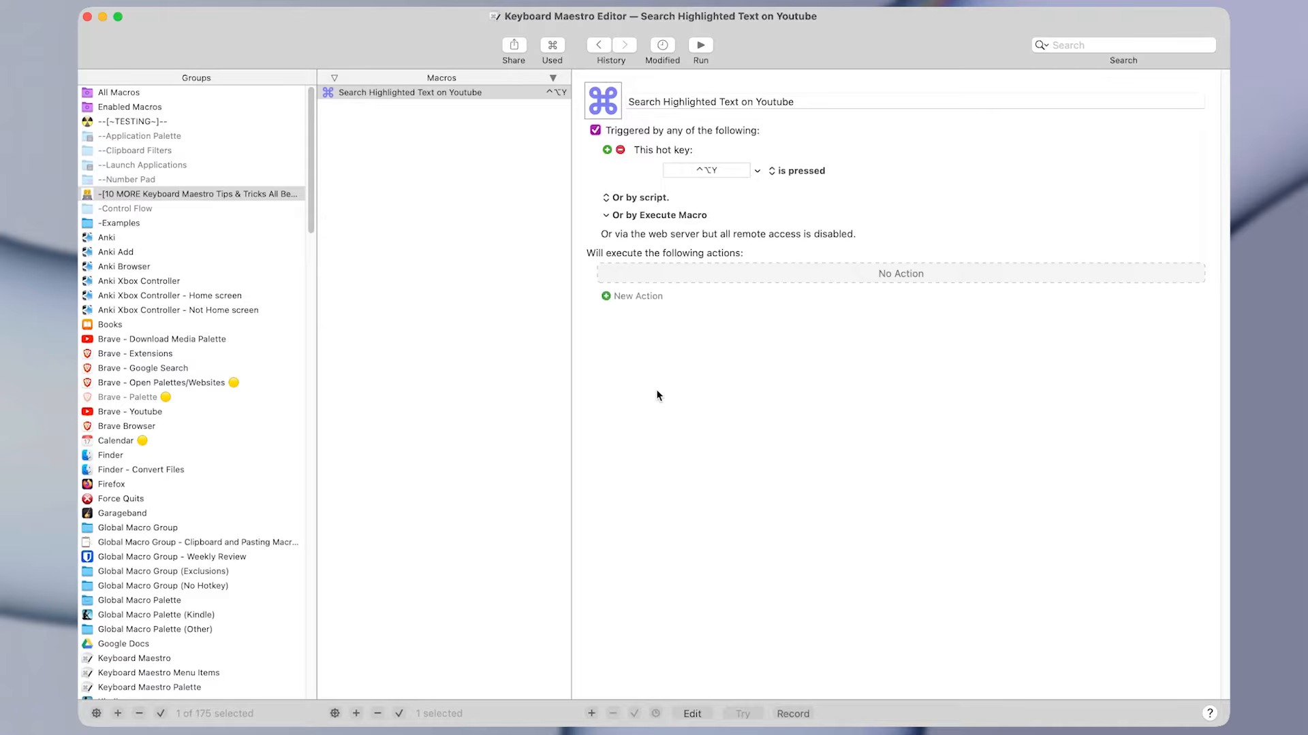
- Switch to the Wikipedia article in Brave, highlight "macOS" in the introduction, and return to Keyboard Maestro Editor
{"action": "key", "text": "super+Tab"}
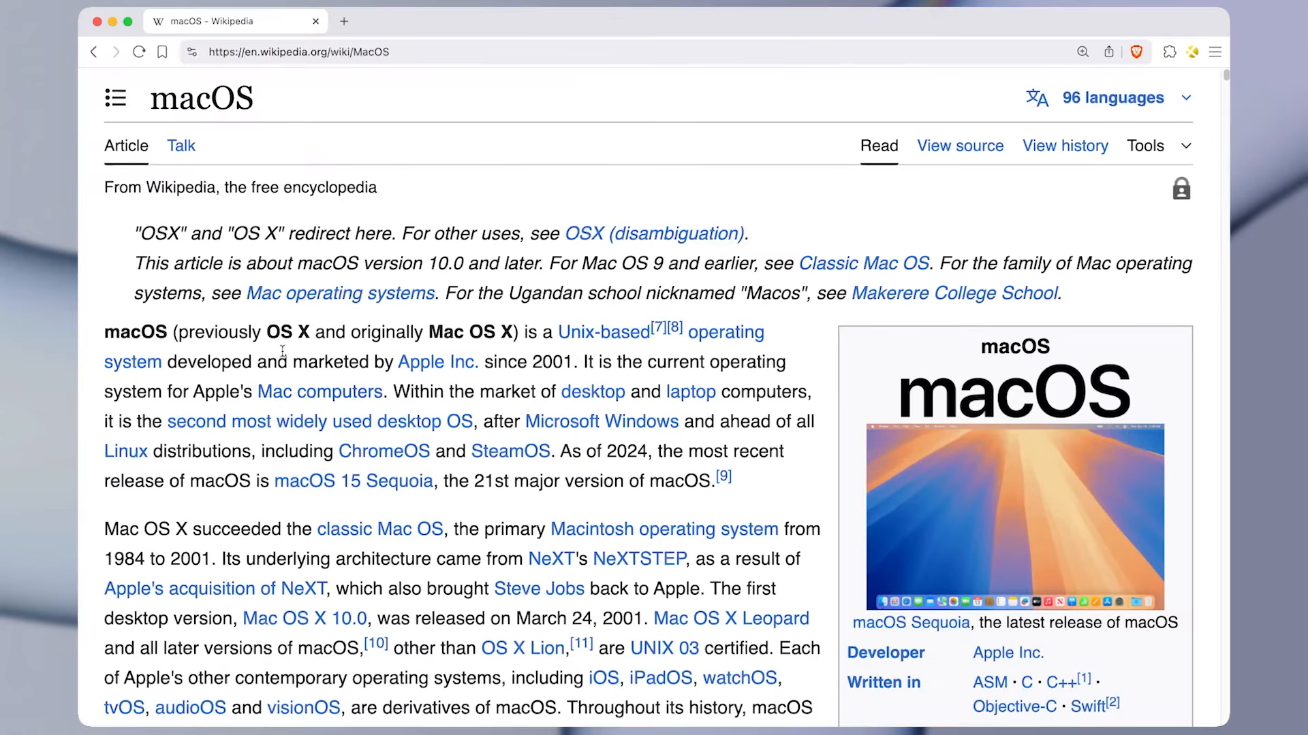
{"action": "double_click", "coordinate": [153, 339]}
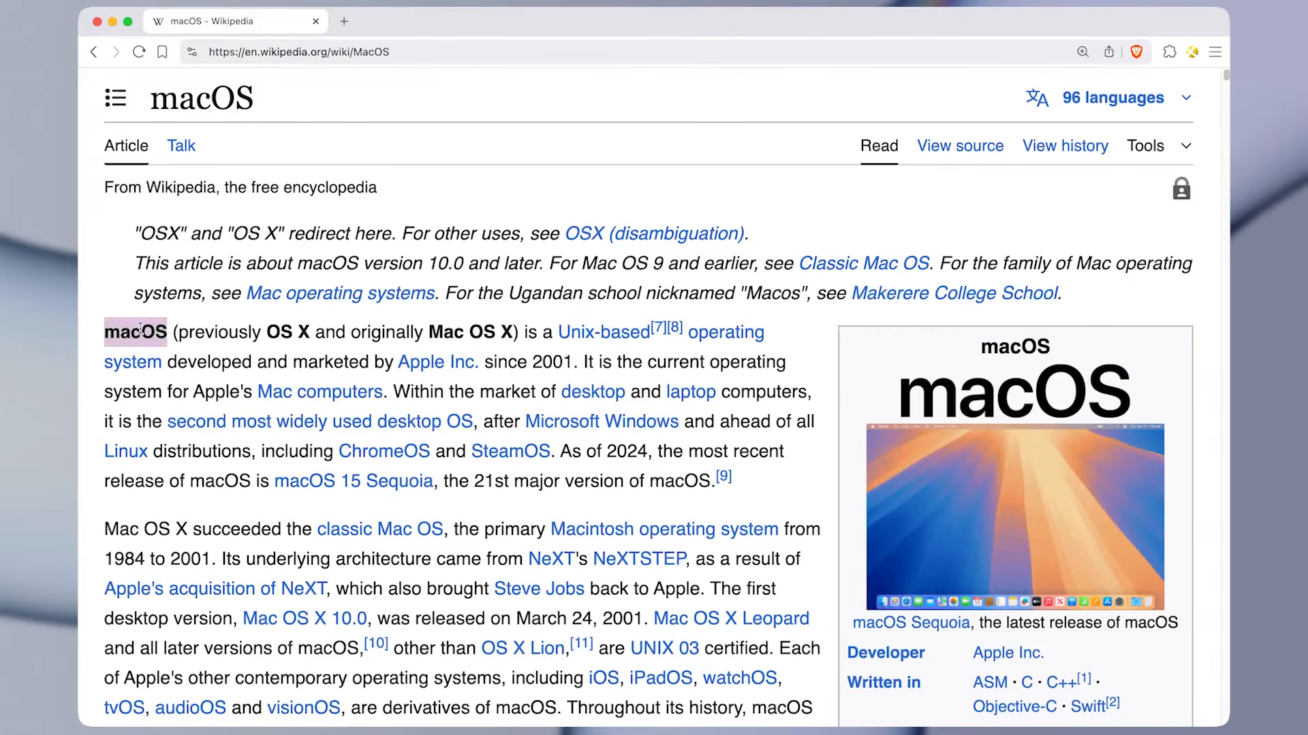
{"action": "key", "text": "super+Tab"}
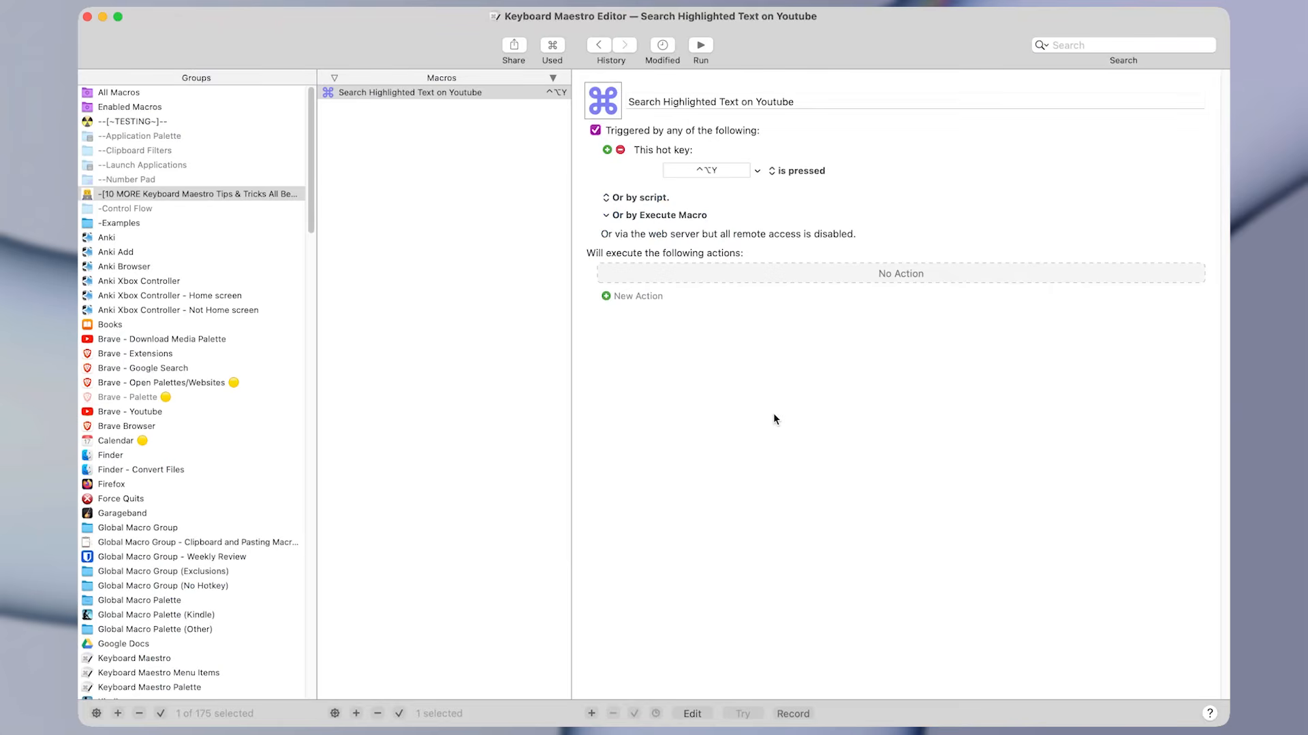
- Add a Type a Keystroke action to the macro and set its simulated keystroke to ⌘C
{"action": "key", "text": "ctrl+super+t"}
{"action": "key", "text": "BackSpace"}
{"action": "type", "text": "type"}
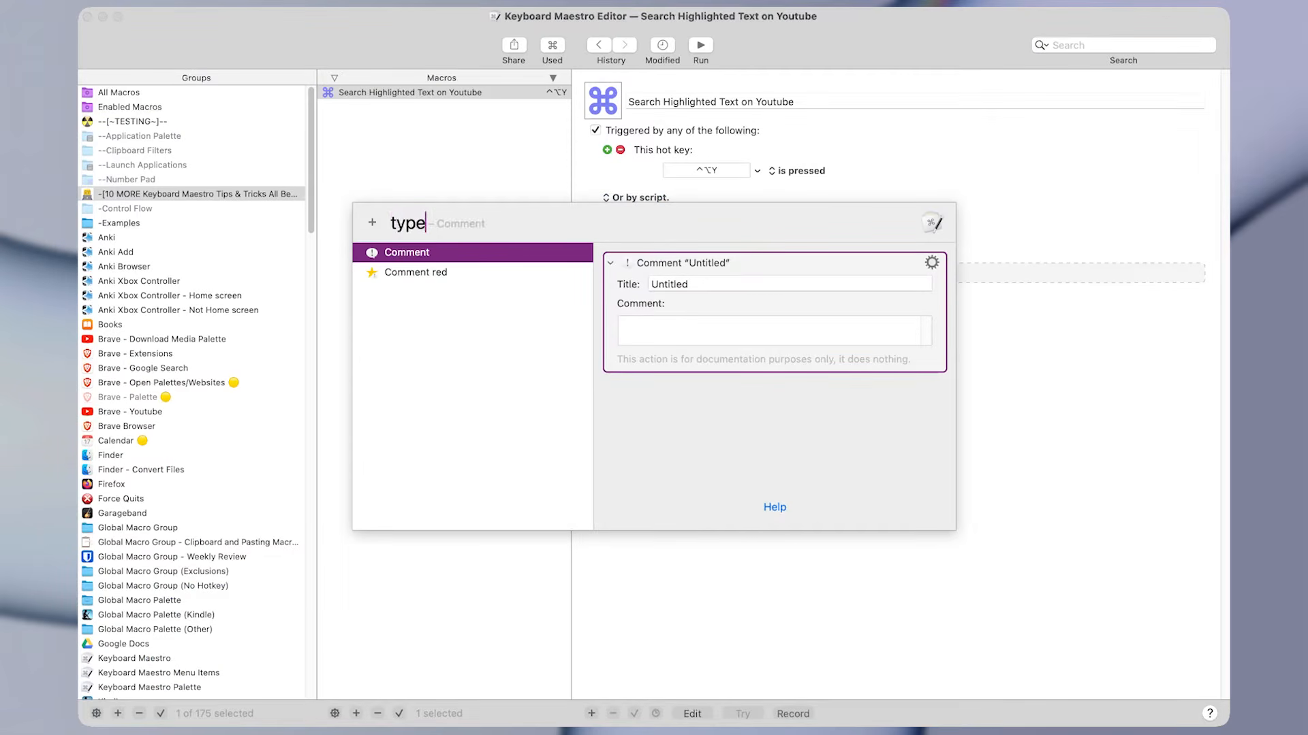
{"action": "key", "text": "Return"}
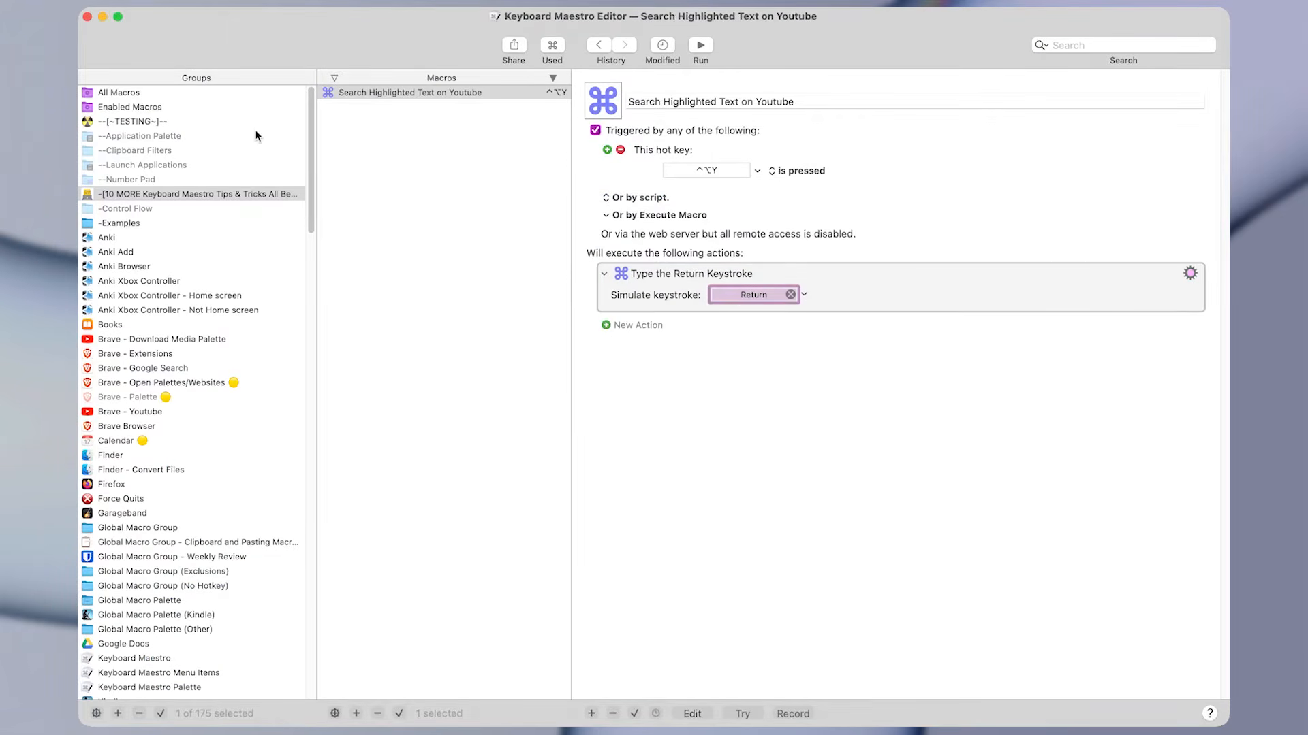
{"action": "key", "text": "super+c"}
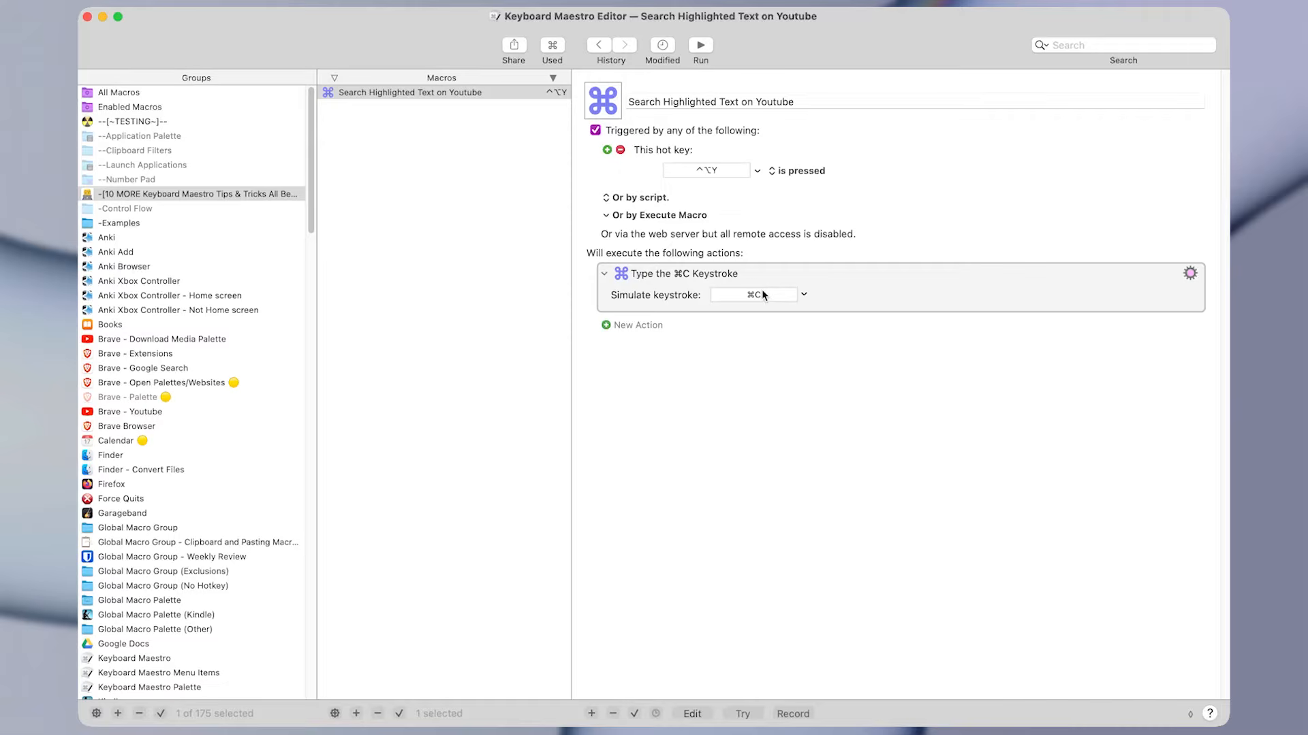
- Replace the ⌘C keystroke action with a Copy action
{"action": "left_click", "coordinate": [847, 303]}
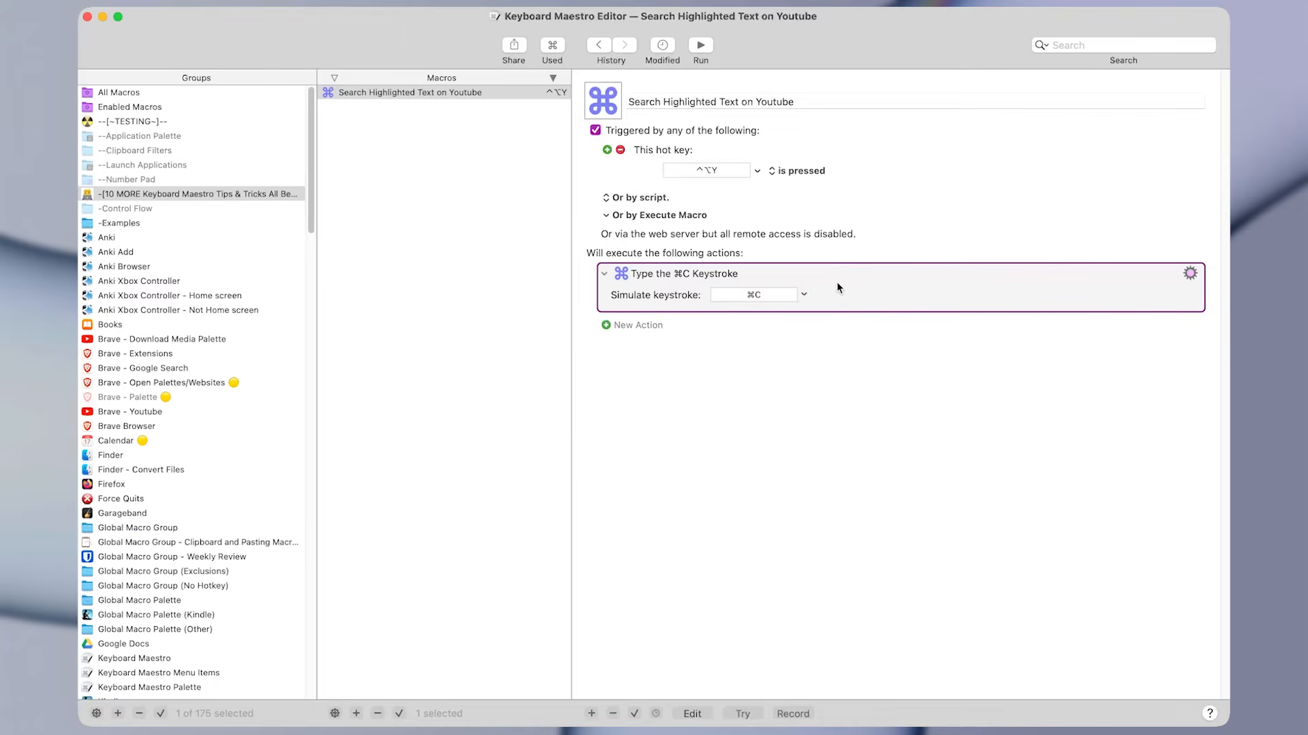
{"action": "key", "text": "ctrl+super+t"}
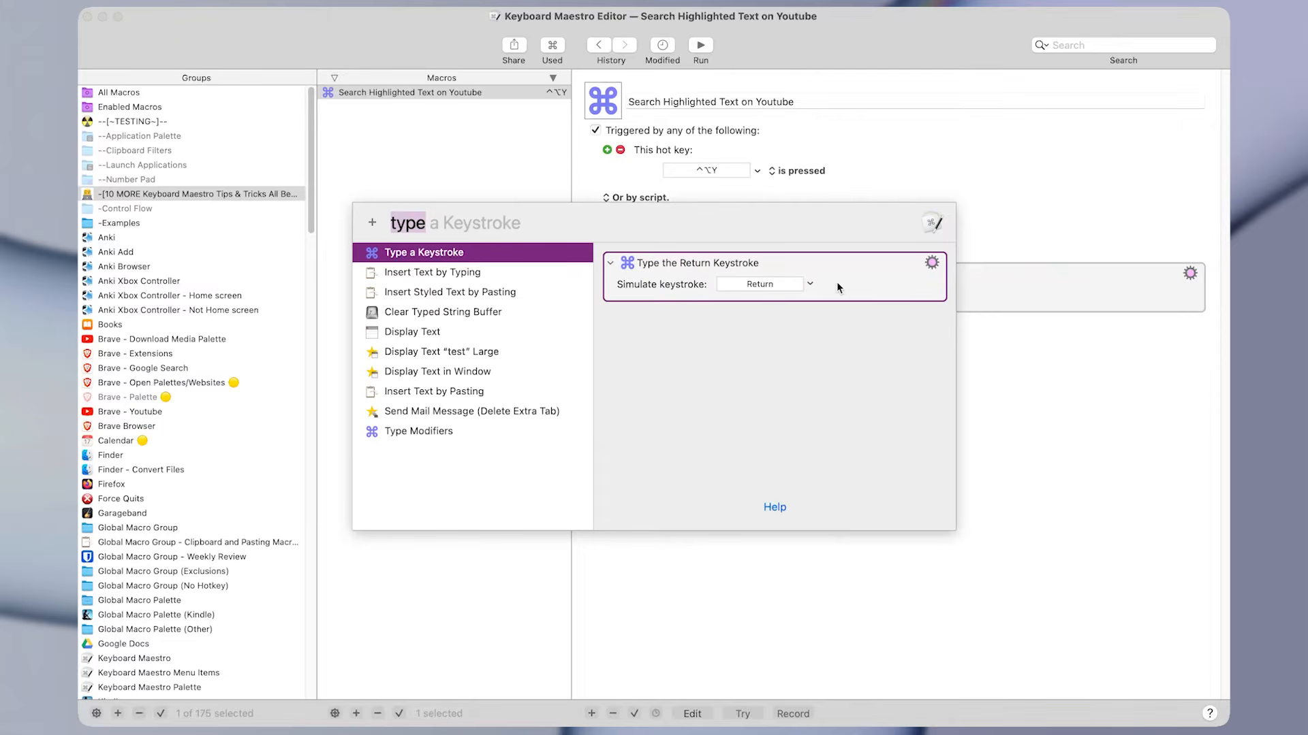
{"action": "type", "text": "copy"}
{"action": "key", "text": "Return"}
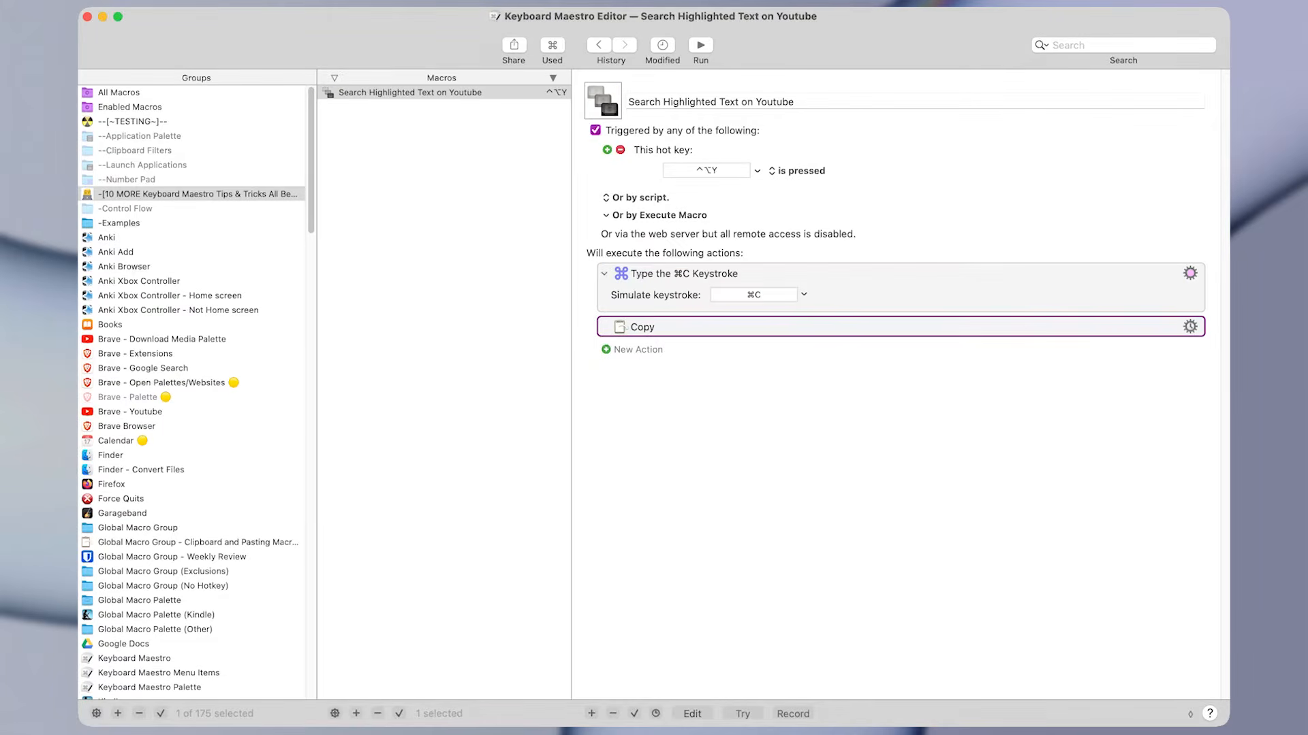
{"action": "left_click", "coordinate": [937, 280]}
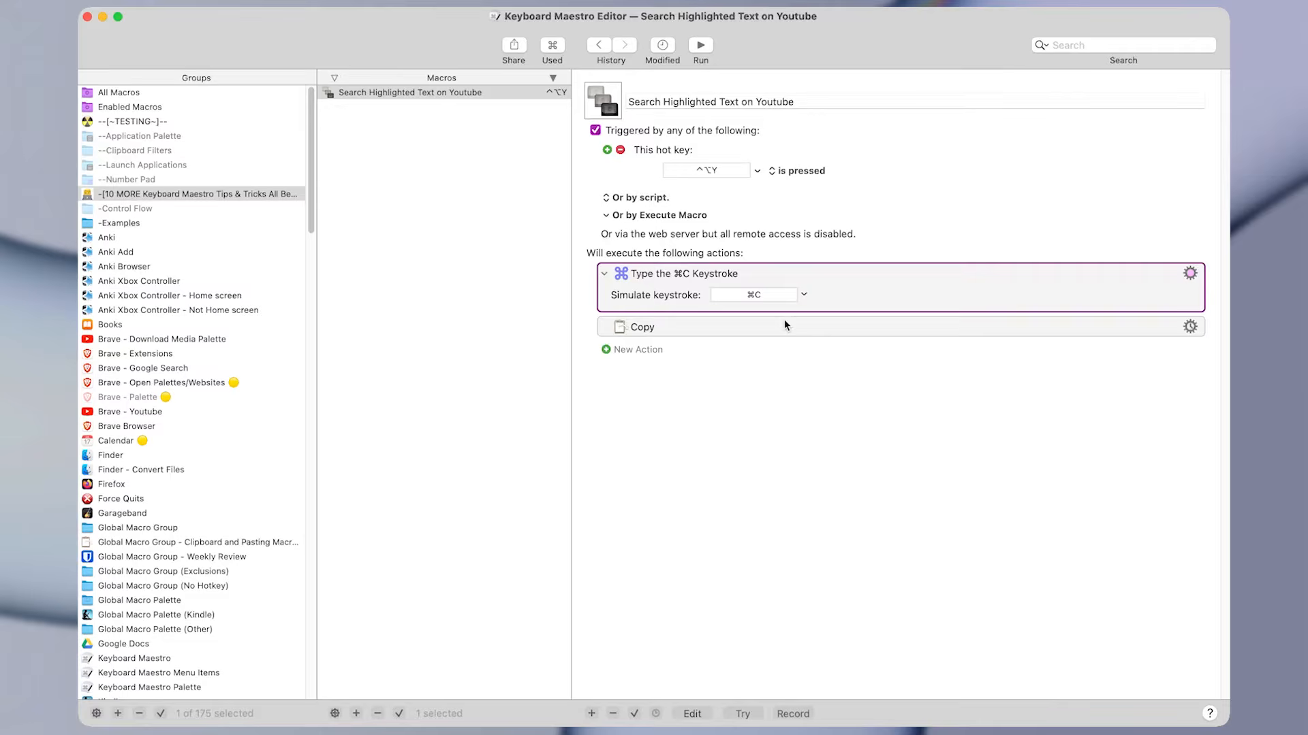
{"action": "key", "text": "Delete"}
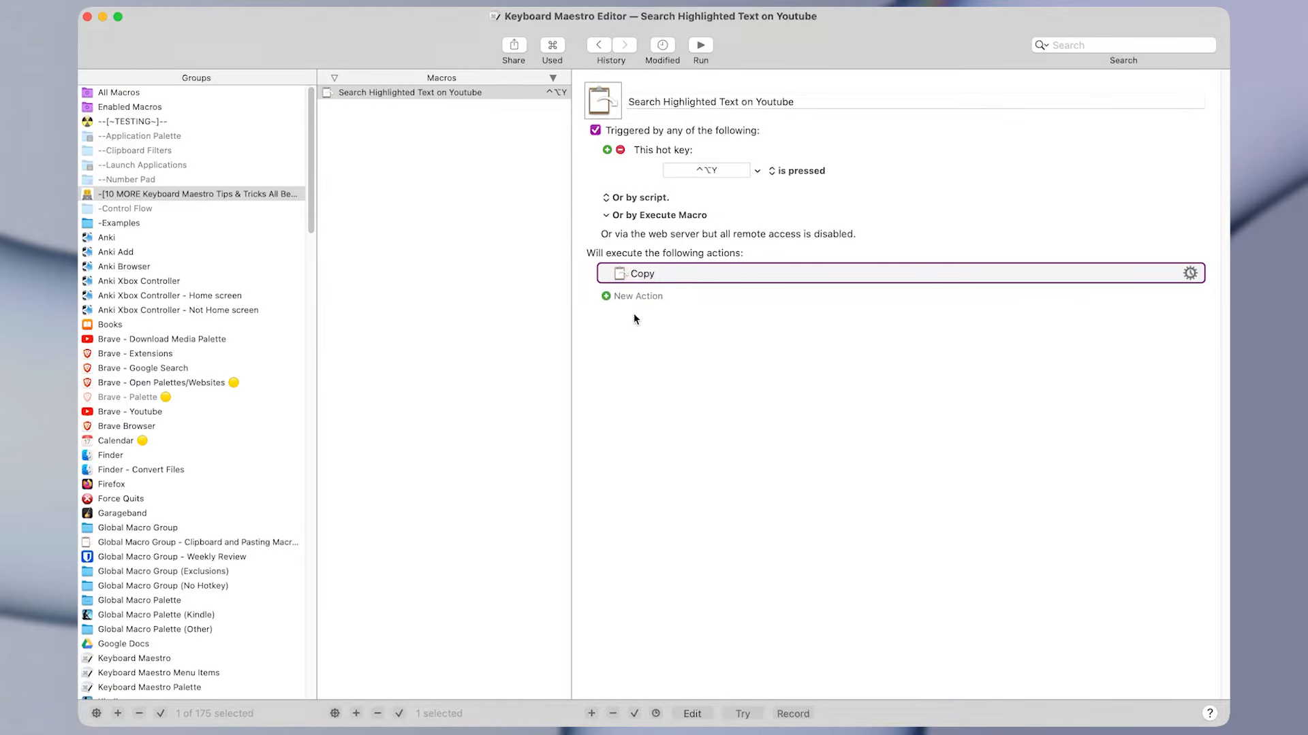
- Restore the deleted ⌘C keystroke action beside the Copy action and remove it again
{"action": "key", "text": "super+z"}
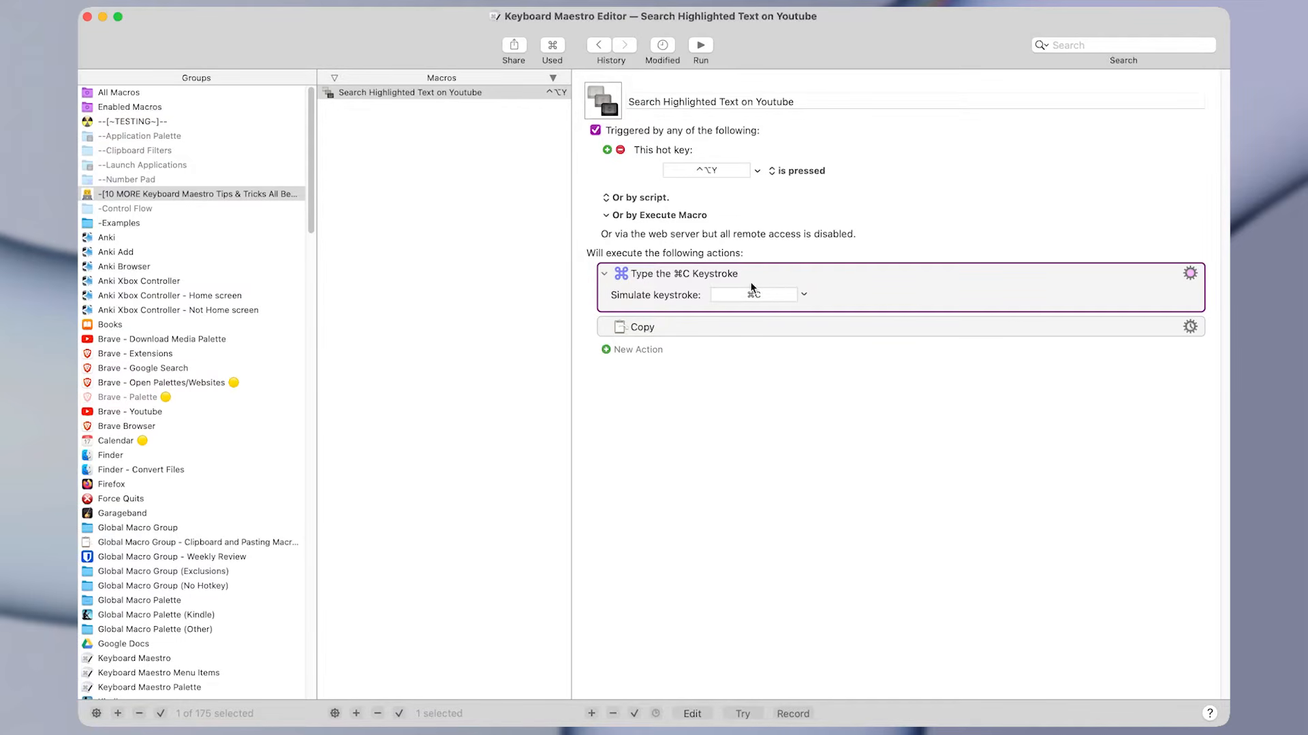
{"action": "left_click", "coordinate": [751, 328]}
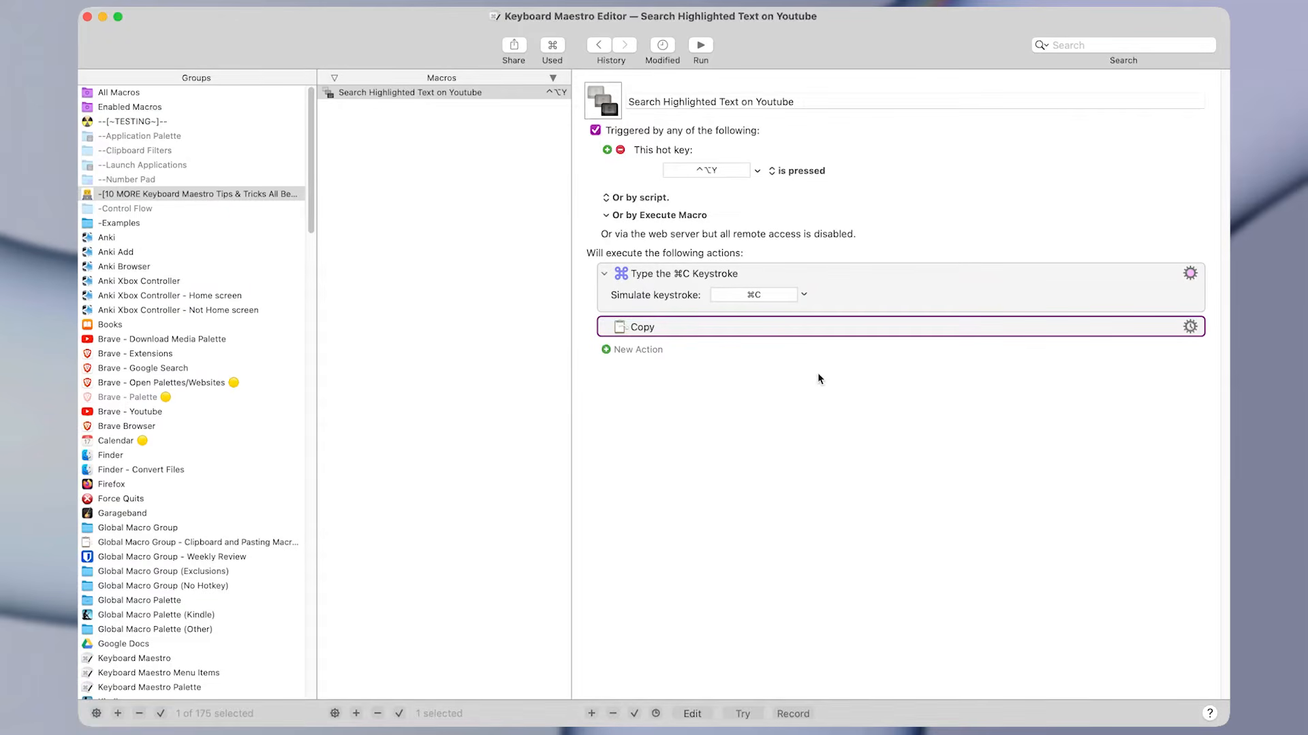
{"action": "left_click", "coordinate": [876, 309]}
{"action": "key", "text": "BackSpace"}
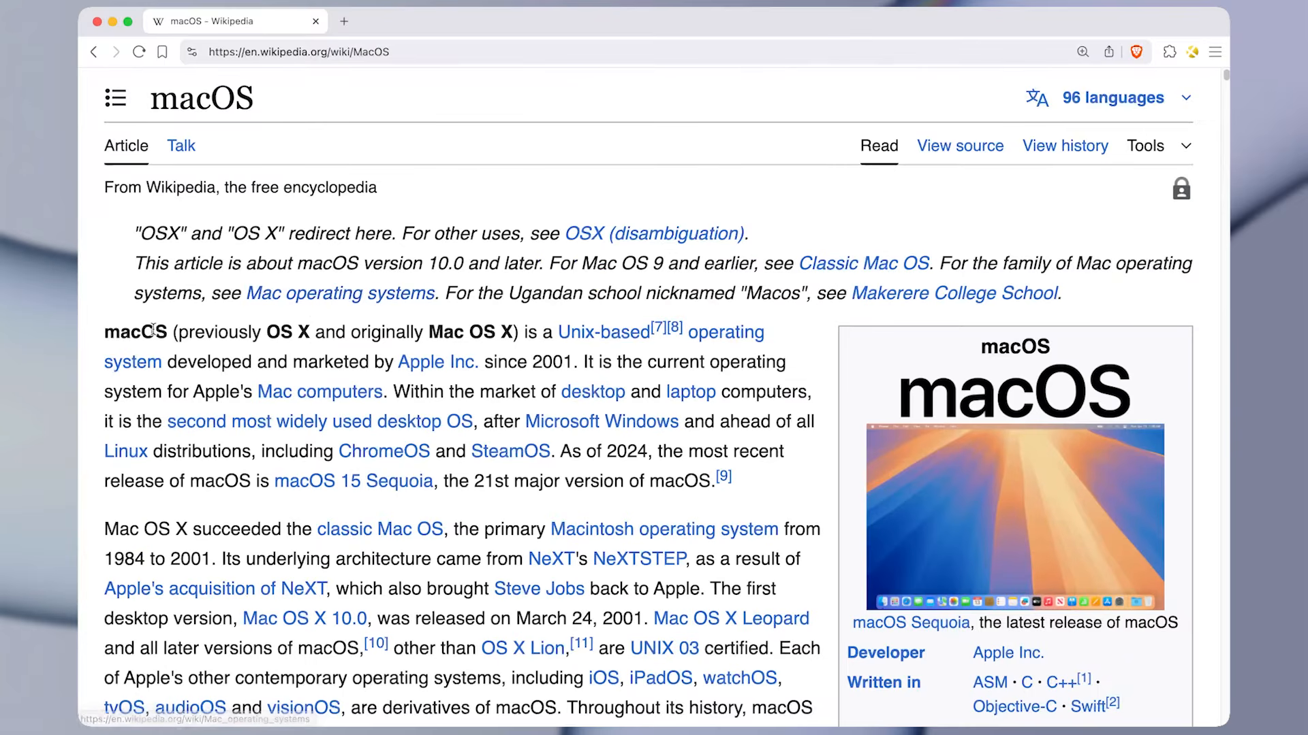
- In Brave, highlight "macOS" in the Wikipedia article's introduction and choose the New Private Window command
{"action": "double_click", "coordinate": [154, 332]}
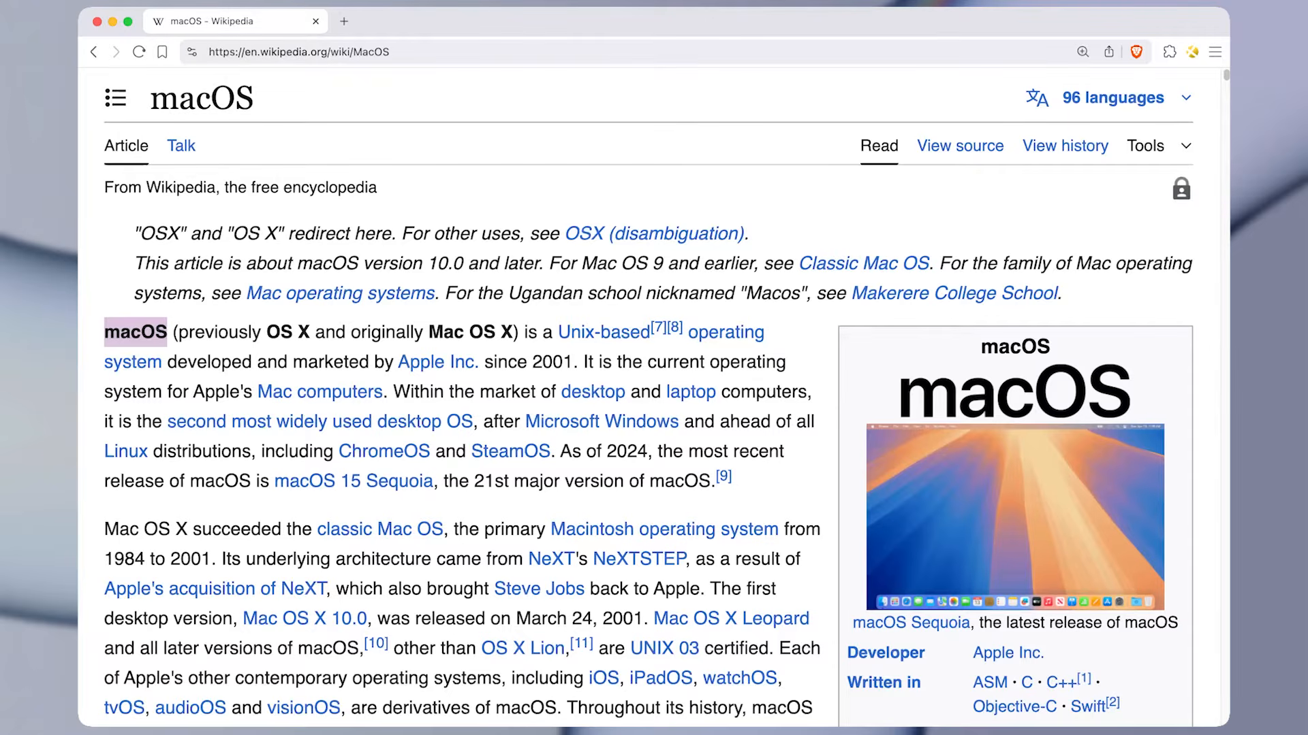
{"action": "left_click", "coordinate": [167, 1]}
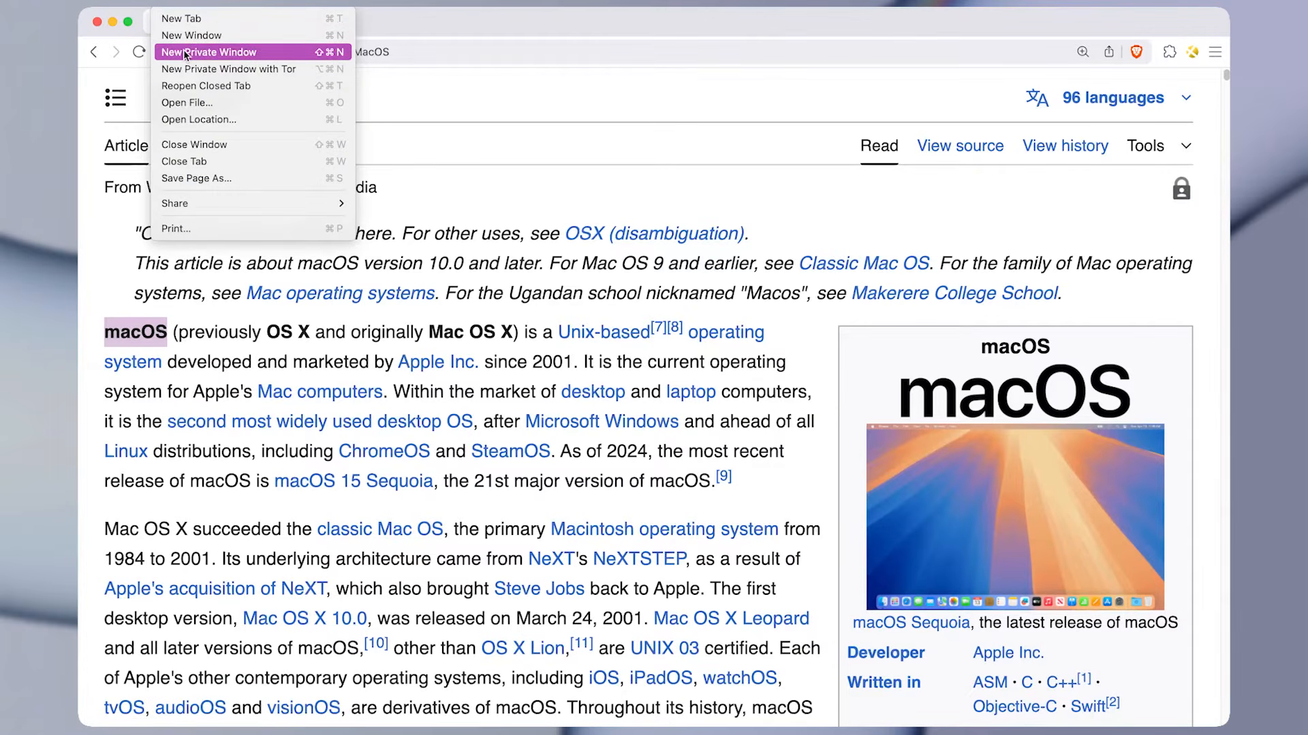
{"action": "left_click", "coordinate": [209, 53]}
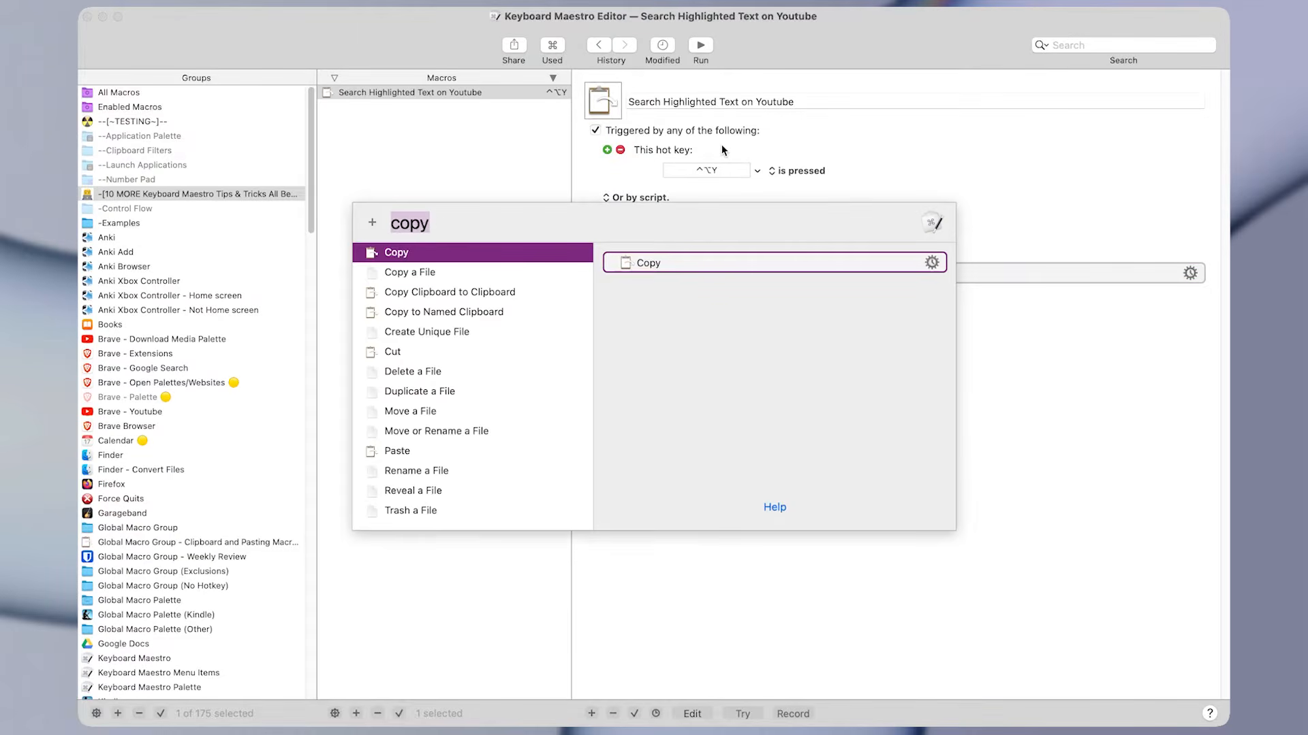
- Add a Select or Show a Menu Item action after the Copy action
{"action": "type", "text": "menu"}
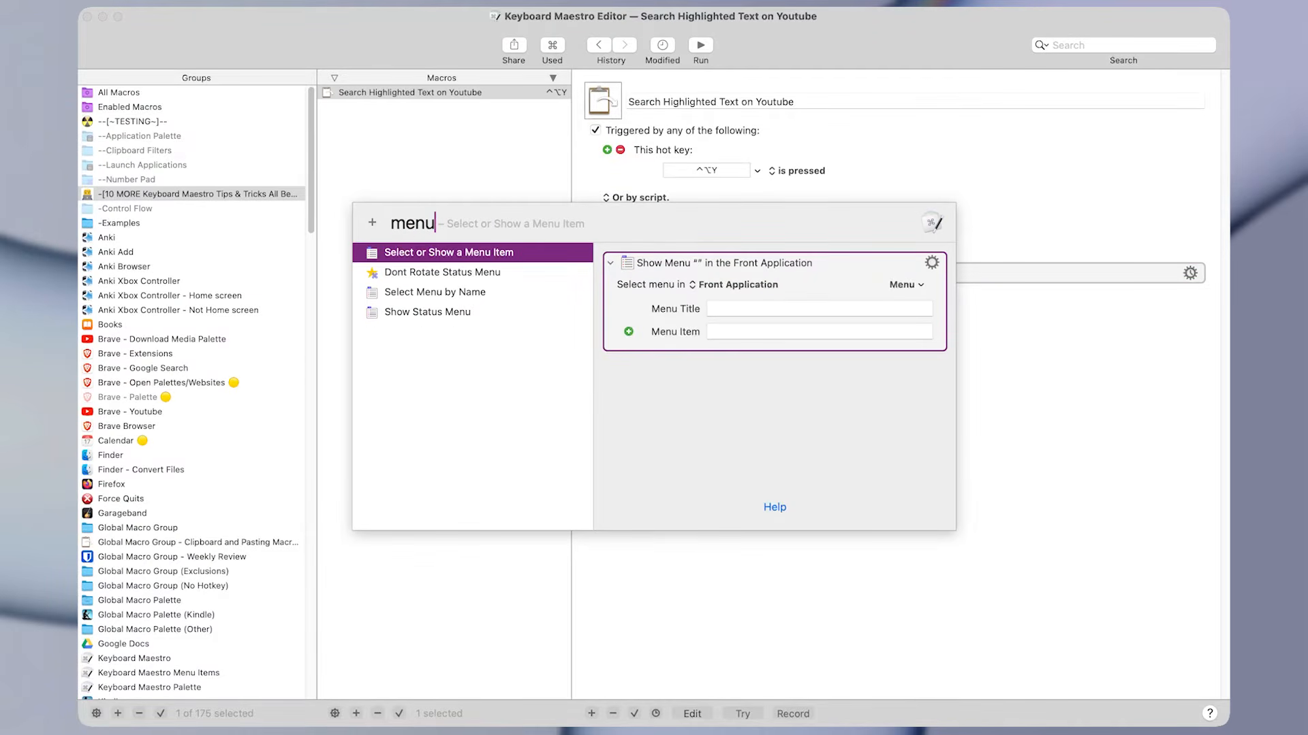
{"action": "key", "text": "Return"}
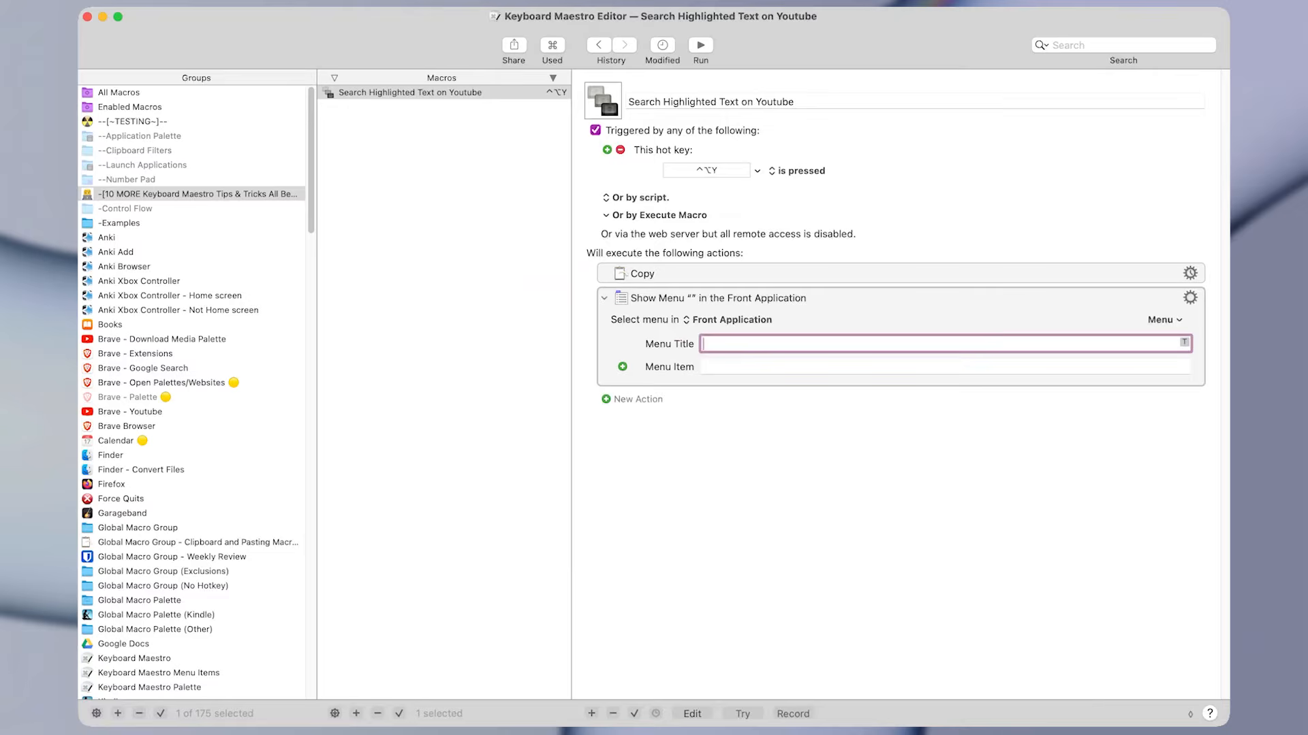
{"action": "left_click", "coordinate": [943, 314]}
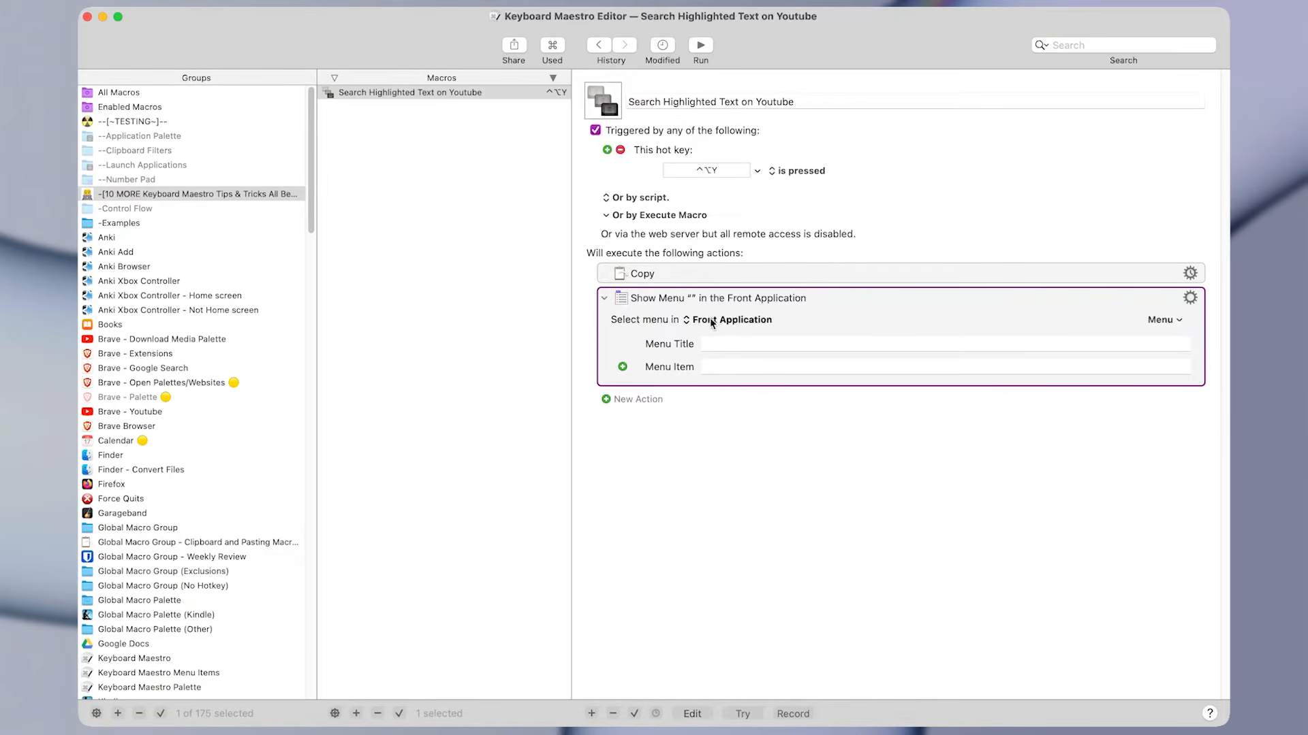
- Set the menu action to select New Private Window from the File menu in Brave Browser
{"action": "left_click", "coordinate": [1155, 326]}
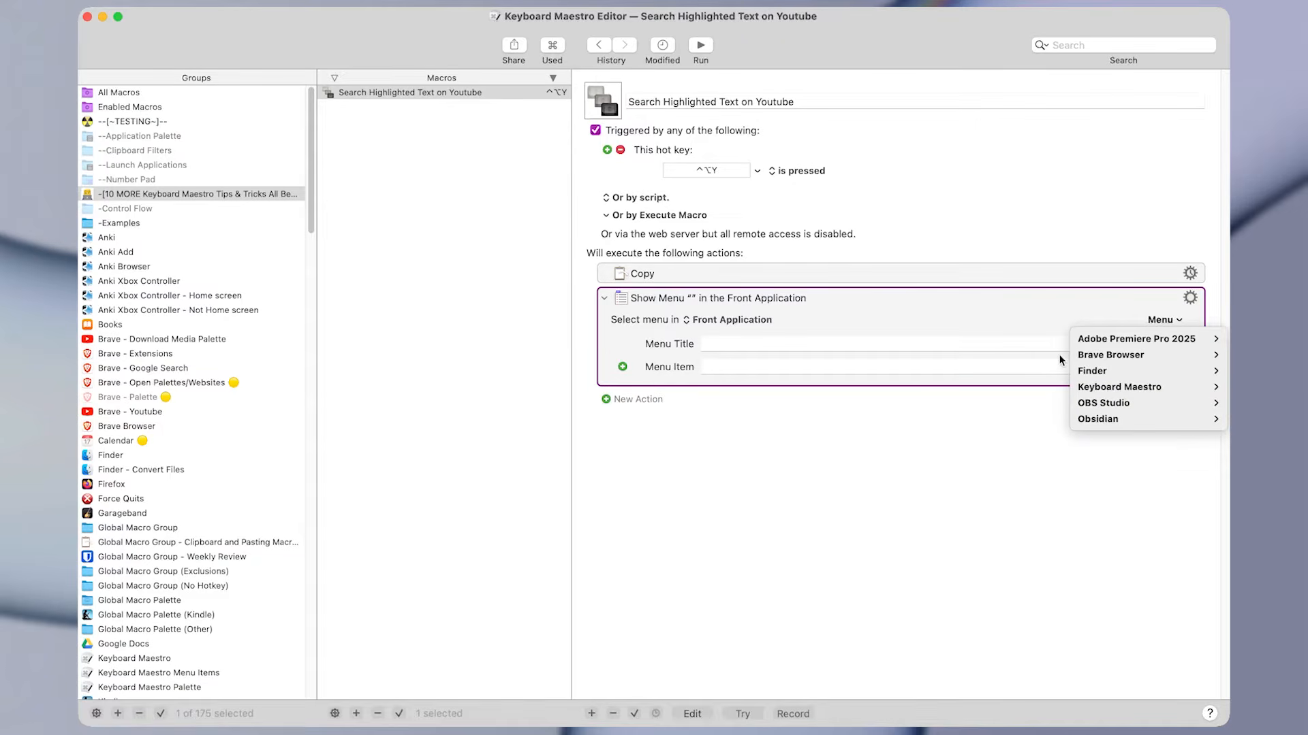
{"action": "mouse_move", "coordinate": [1082, 357]}
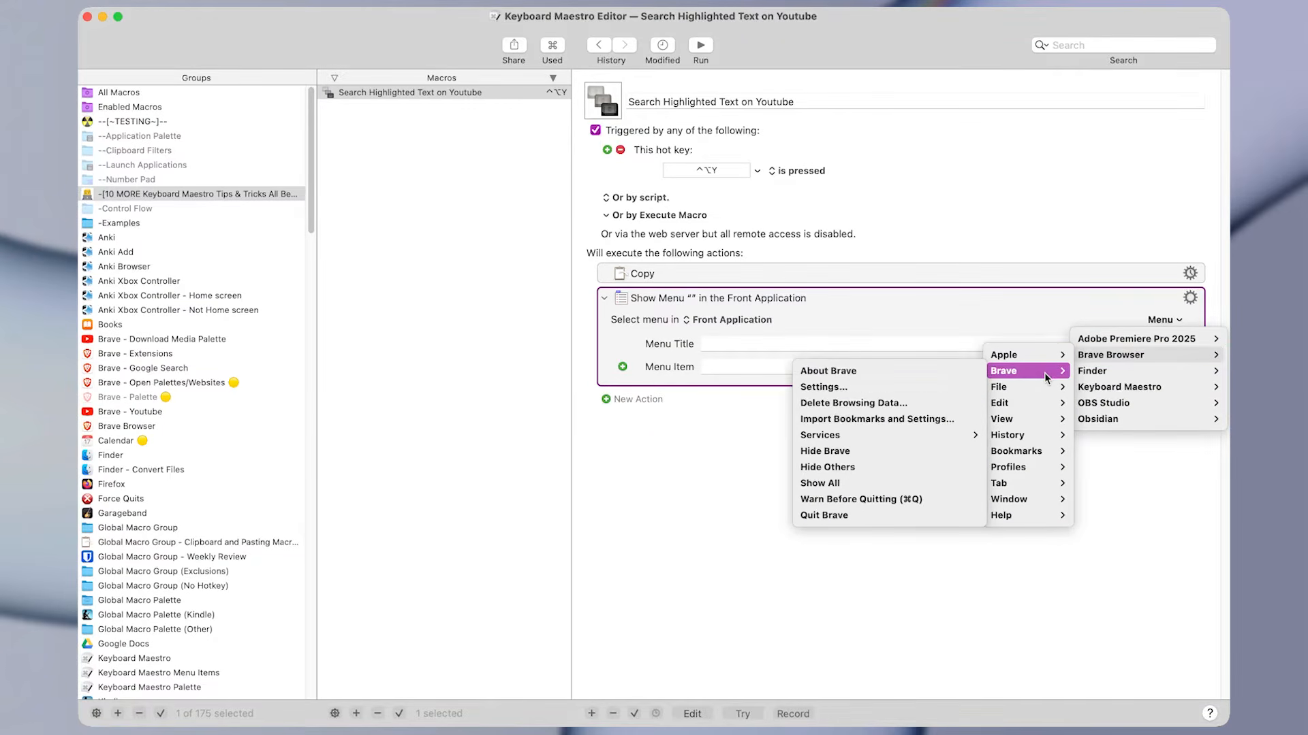
{"action": "mouse_move", "coordinate": [1036, 387]}
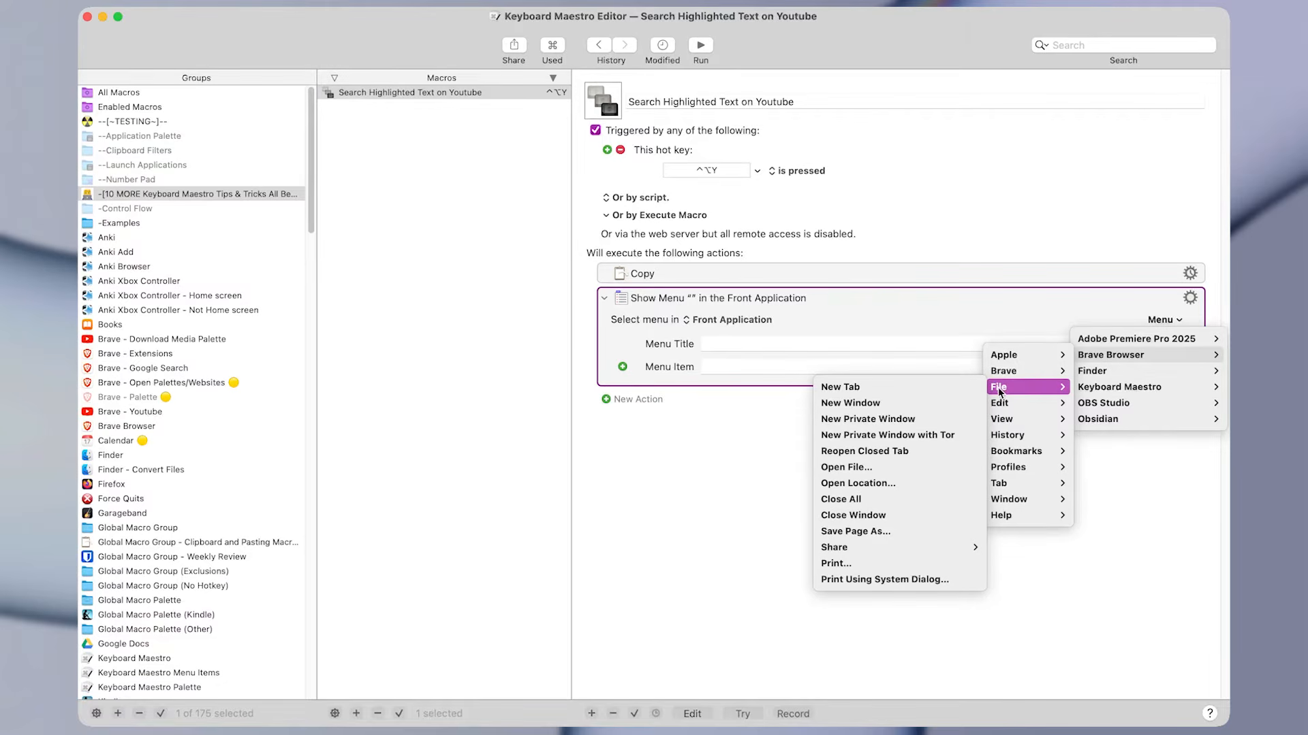
{"action": "left_click", "coordinate": [924, 419]}
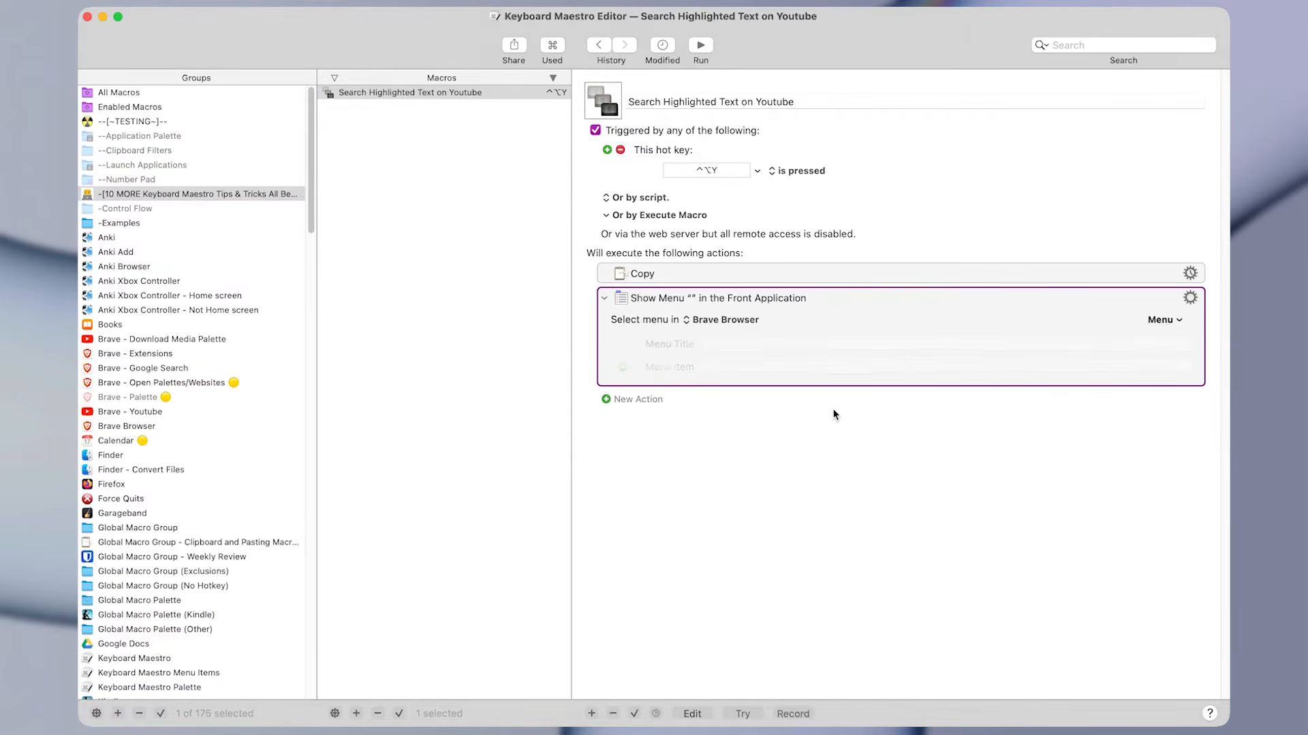
{"action": "left_click", "coordinate": [724, 343]}
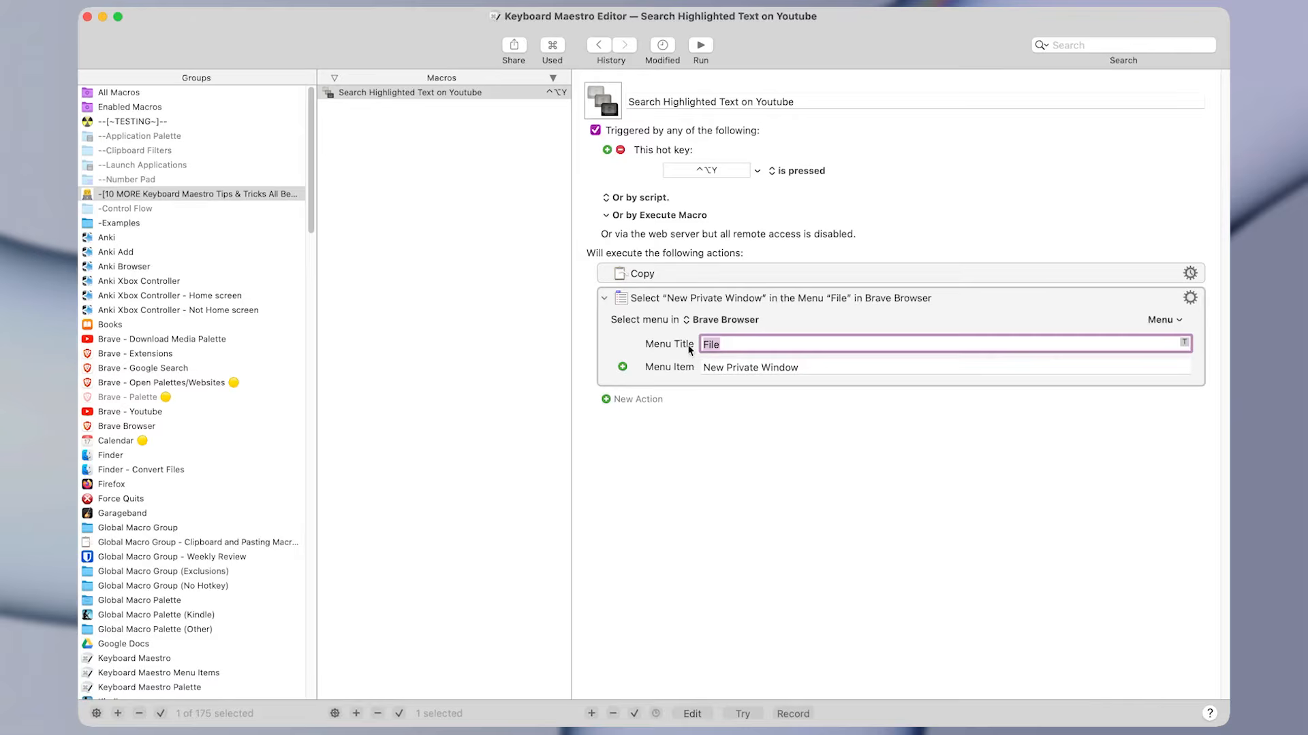
{"action": "key", "text": "Tab"}
{"action": "left_click", "coordinate": [805, 332]}
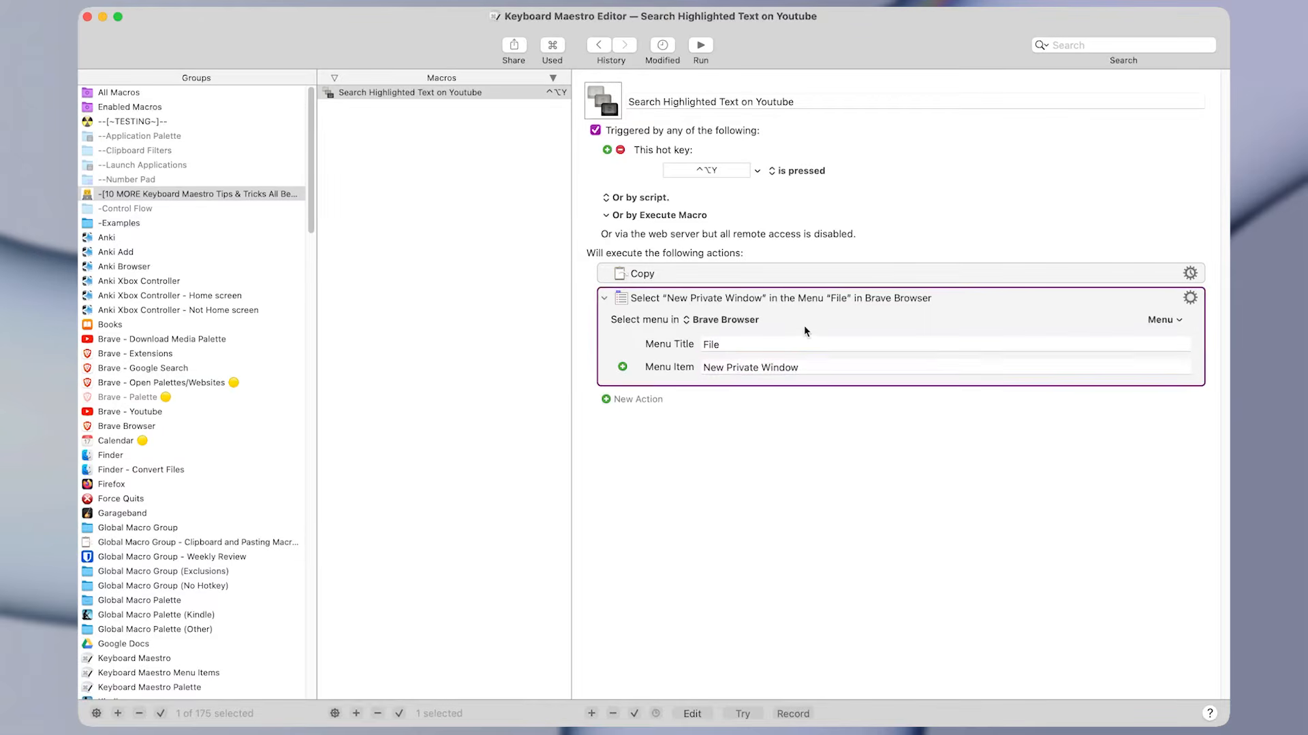
- Switch to Brave, highlight "developed" in the Wikipedia introduction, and enter the word in a new private window's address bar
{"action": "key", "text": "super+Tab"}
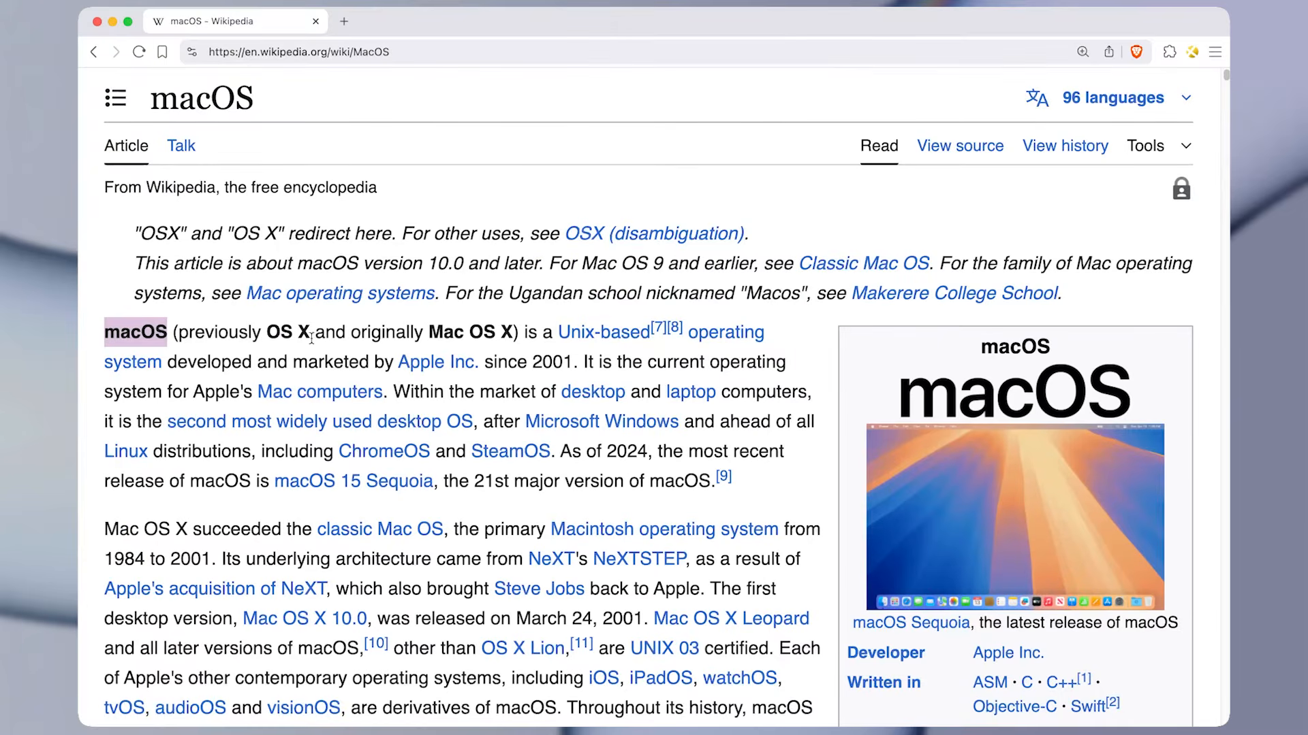
{"action": "double_click", "coordinate": [218, 369]}
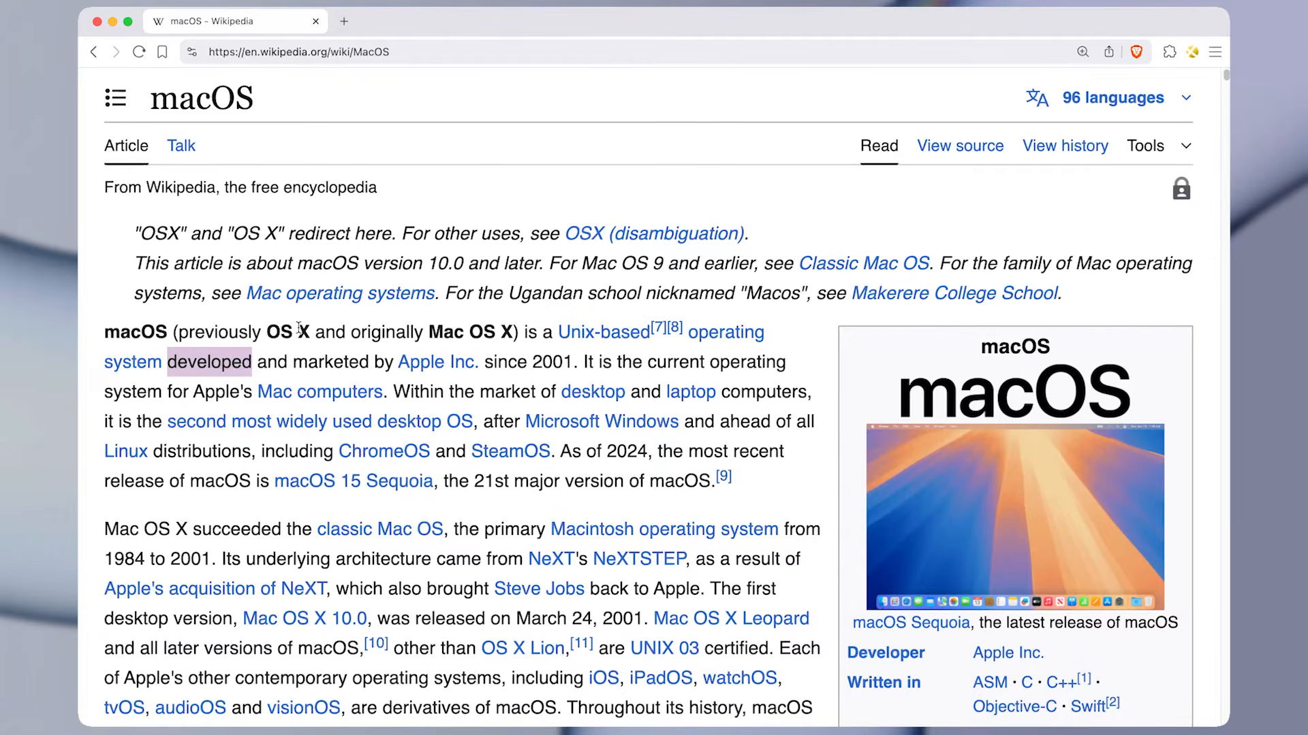
{"action": "key", "text": "super+shift+n"}
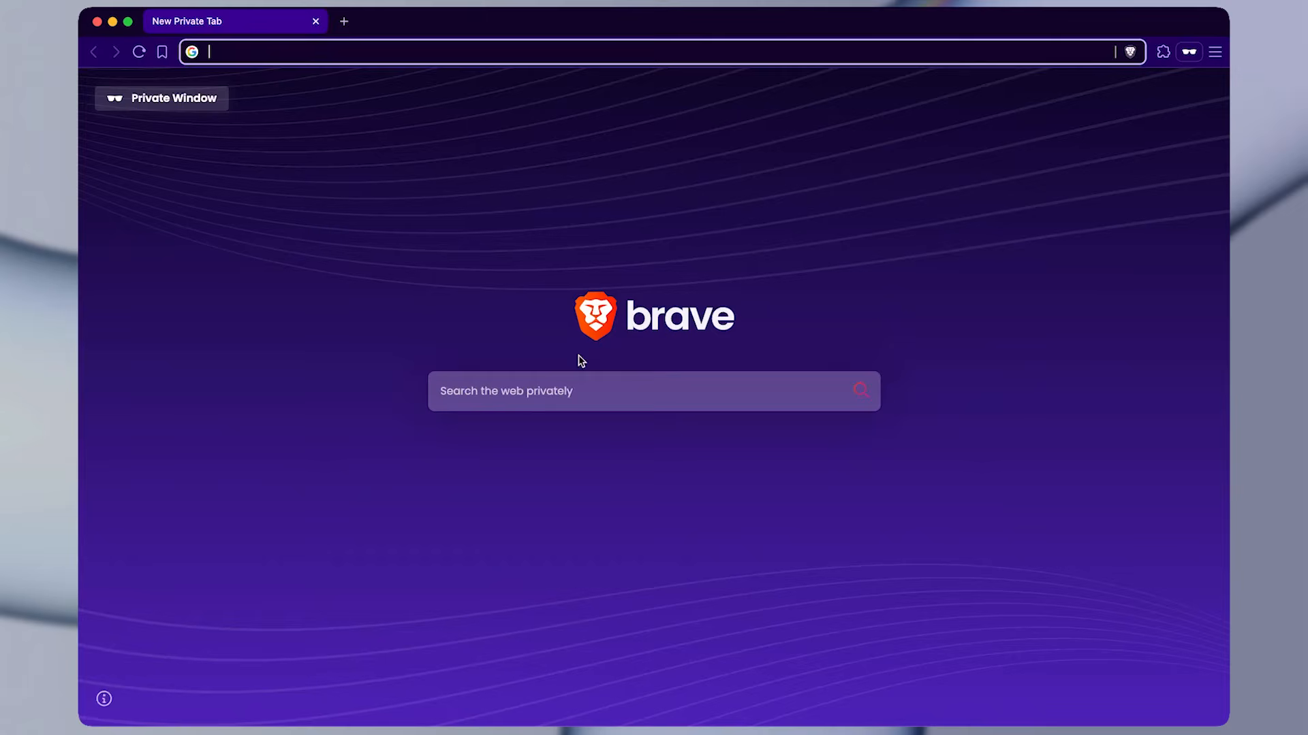
{"action": "type", "text": "developed"}
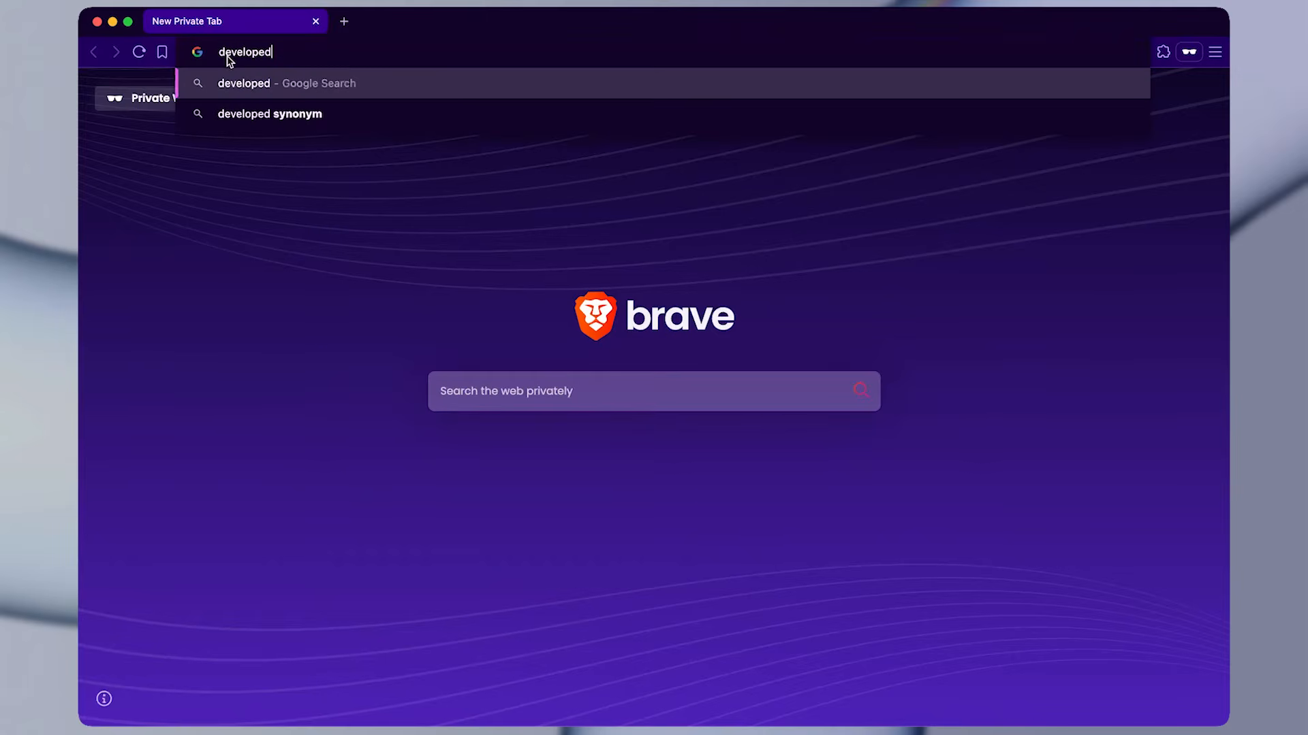
{"action": "double_click", "coordinate": [230, 53]}
{"action": "left_click", "coordinate": [255, 54]}
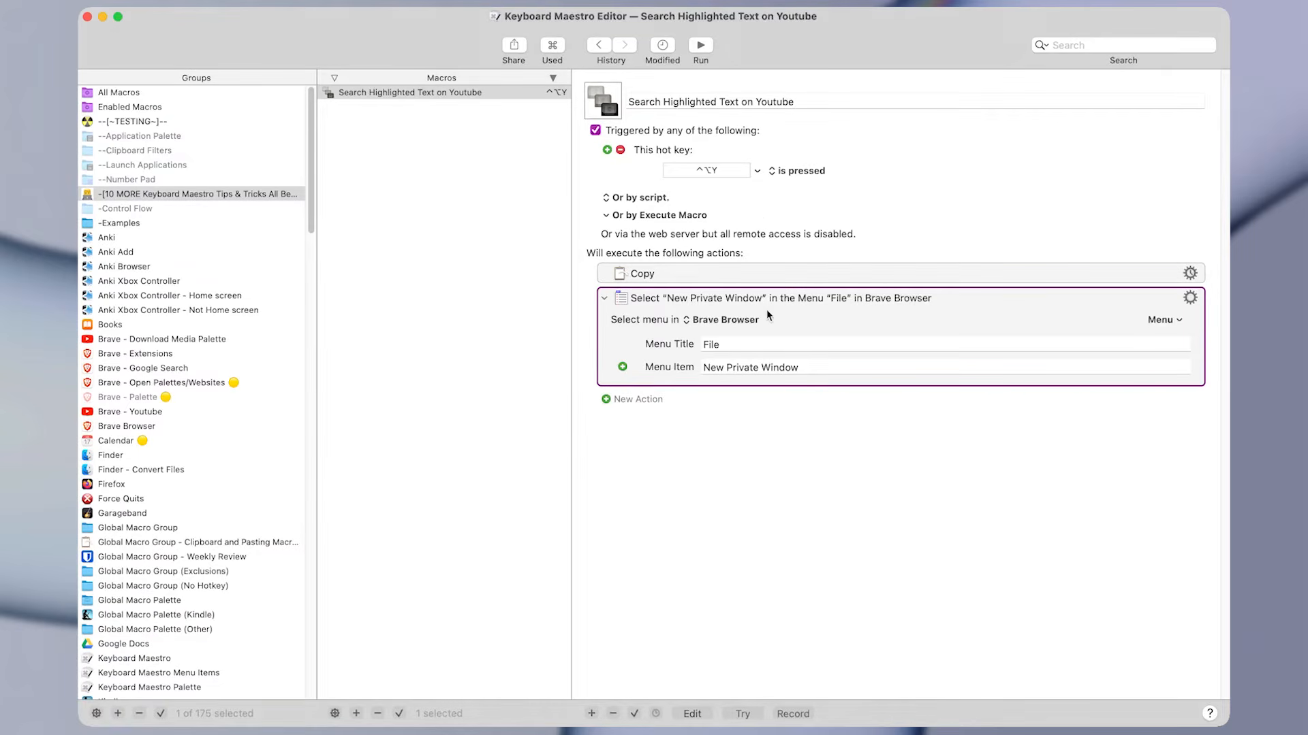
- Add a Set Front Browser URL action to the end of the macro
{"action": "key", "text": "ctrl+super+t"}
{"action": "type", "text": "set"}
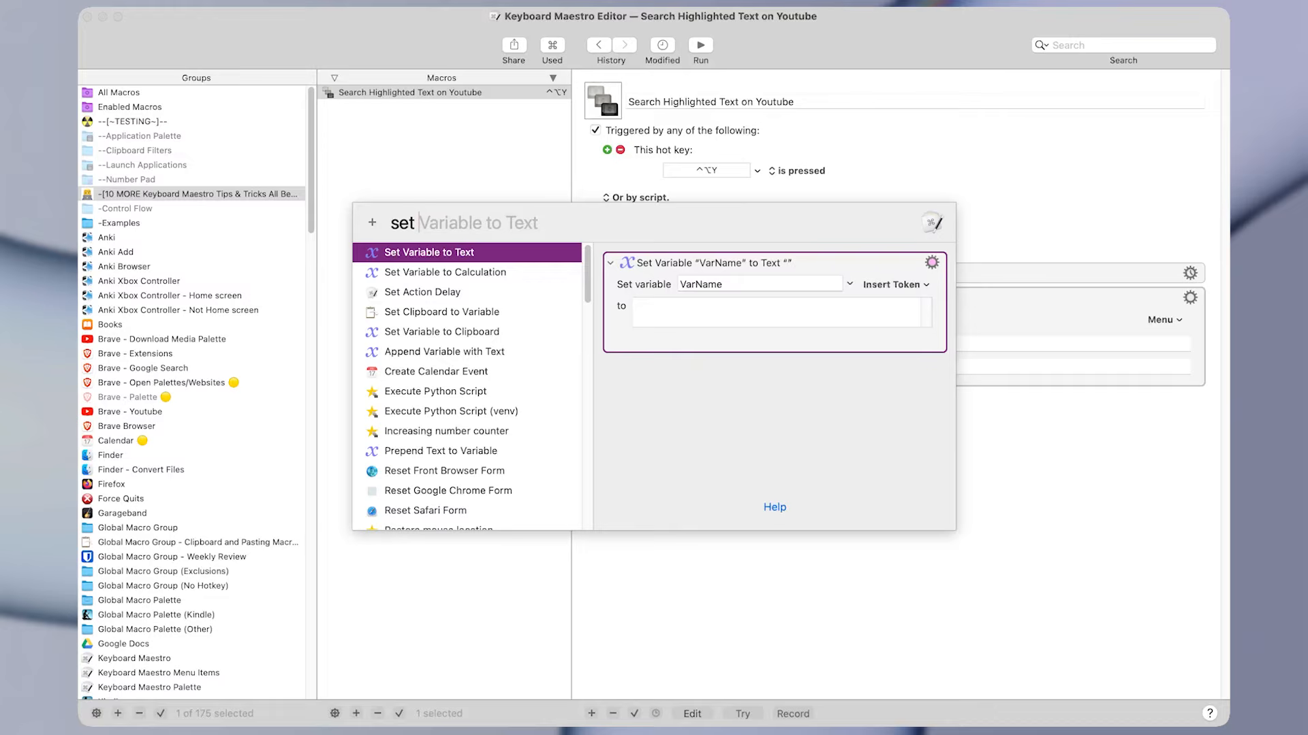
{"action": "type", "text": " front"}
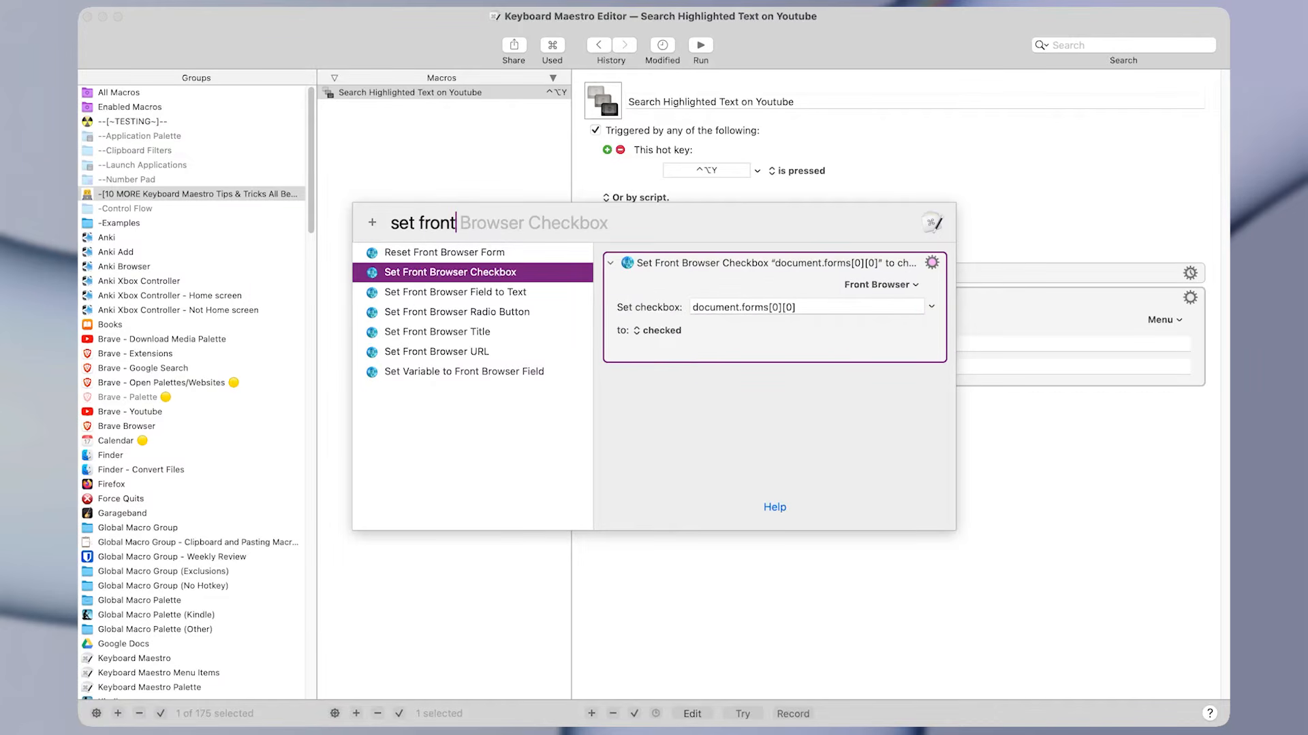
{"action": "key", "text": "Down"}
{"action": "key", "text": "Down"}
{"action": "key", "text": "Down"}
{"action": "key", "text": "Down"}
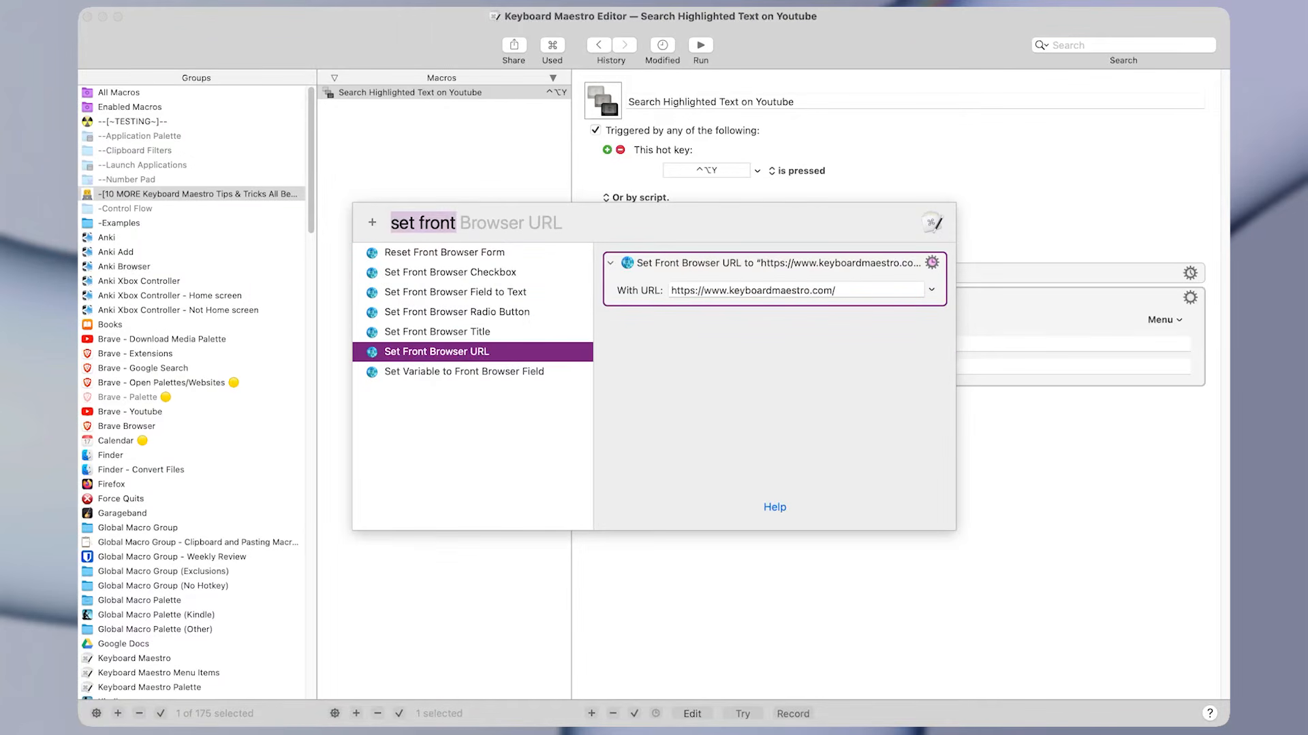
{"action": "key", "text": "Return"}
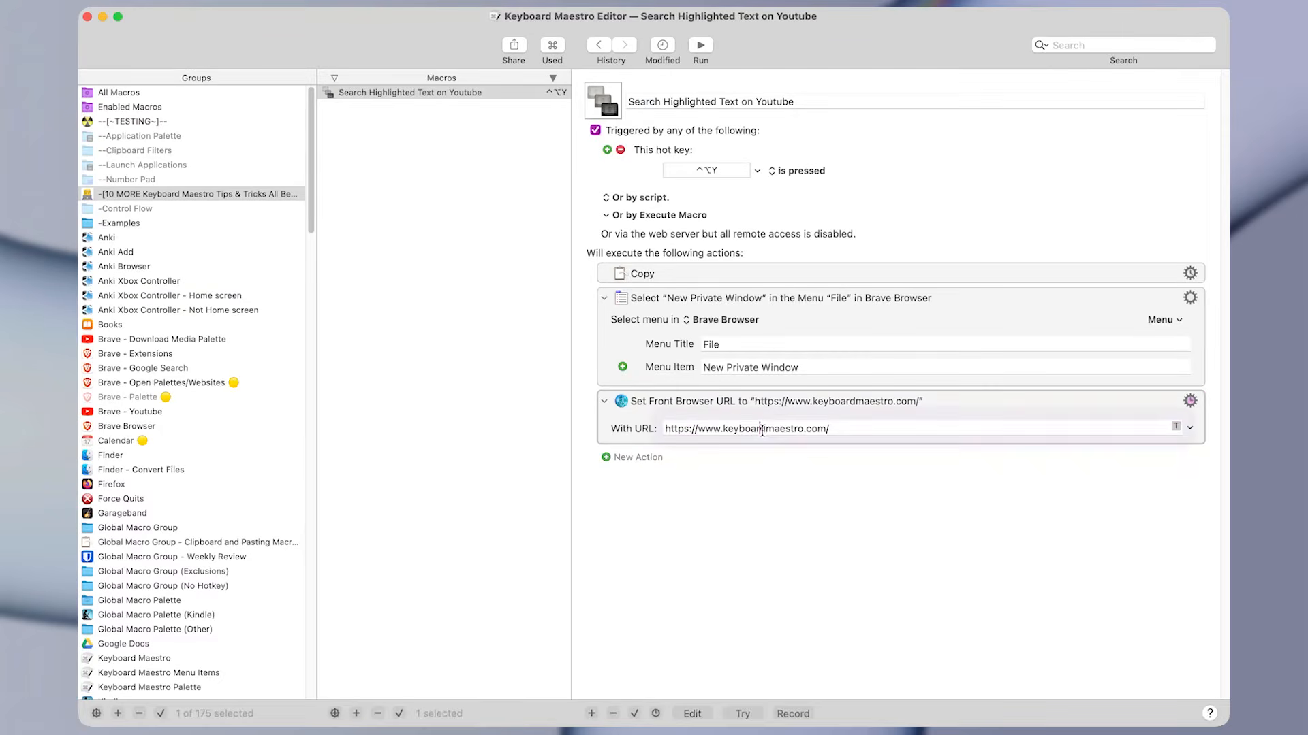
{"action": "left_click", "coordinate": [782, 429]}
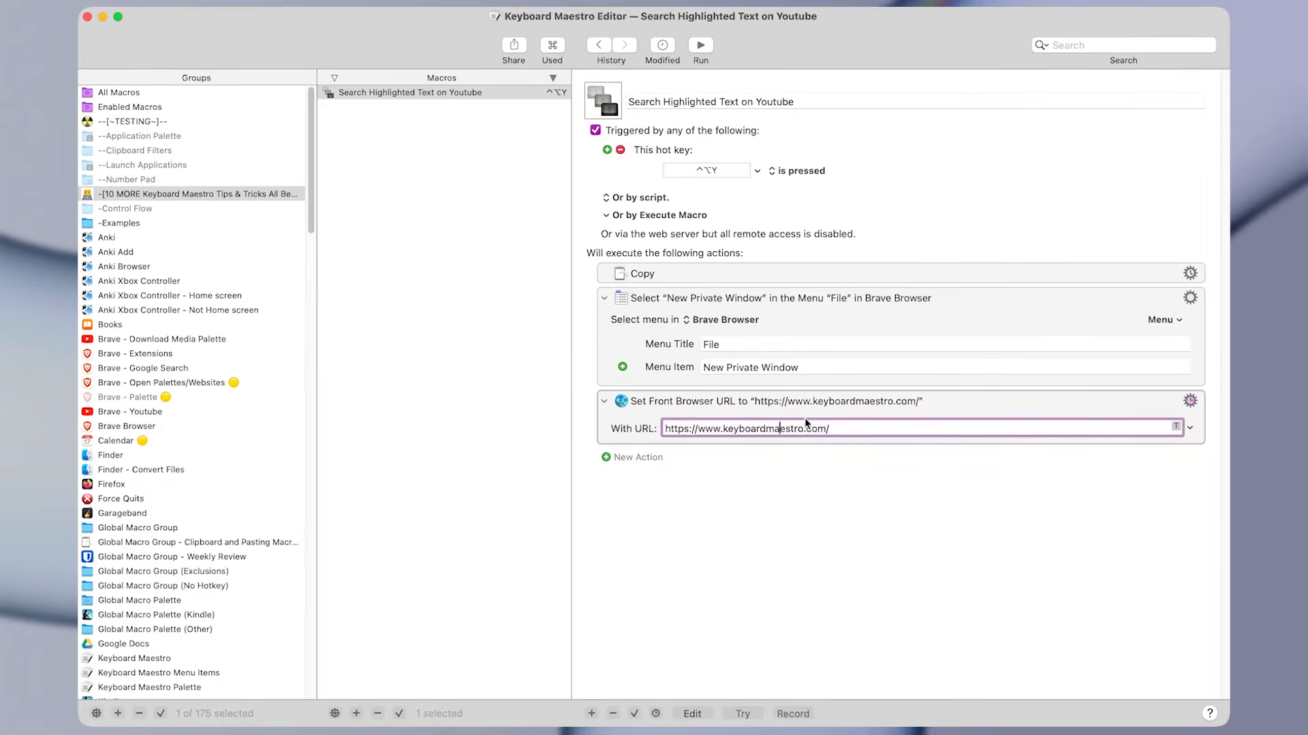
{"action": "left_click", "coordinate": [784, 367]}
{"action": "left_click", "coordinate": [787, 325]}
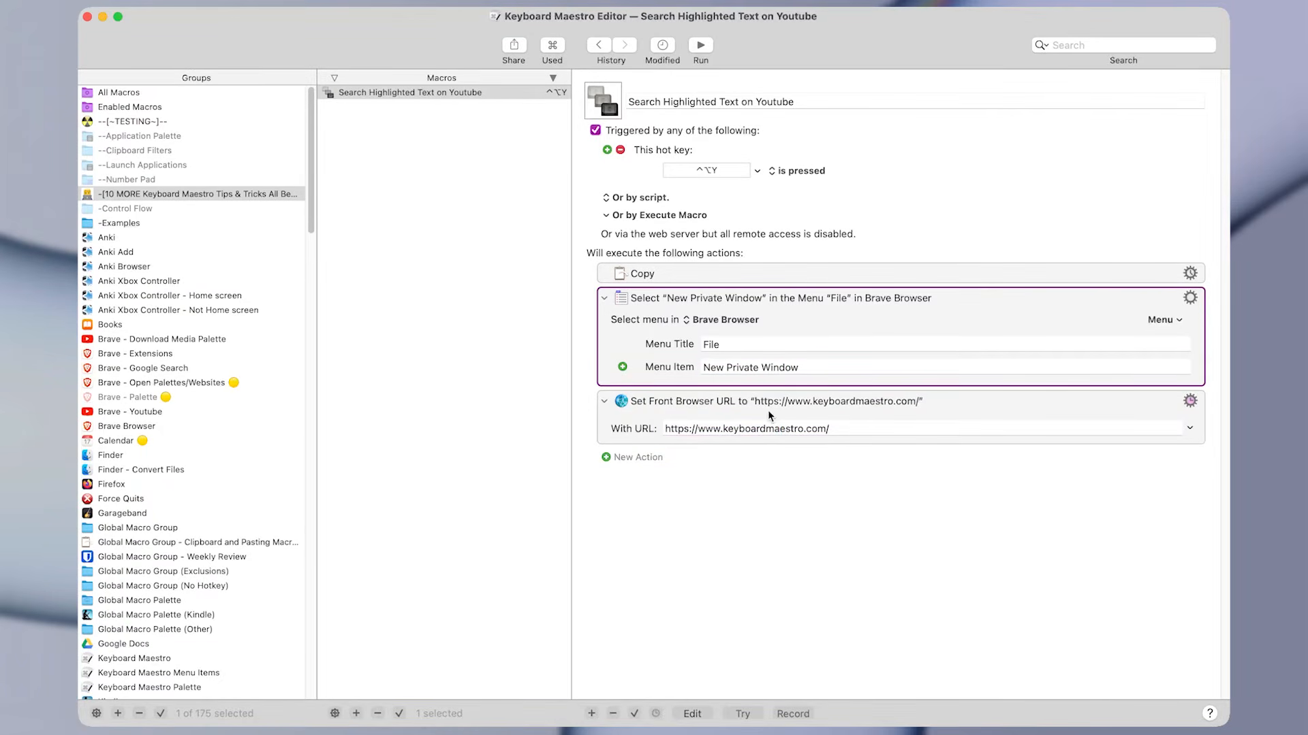
{"action": "left_click_drag", "start_coordinate": [723, 429], "coordinate": [806, 427]}
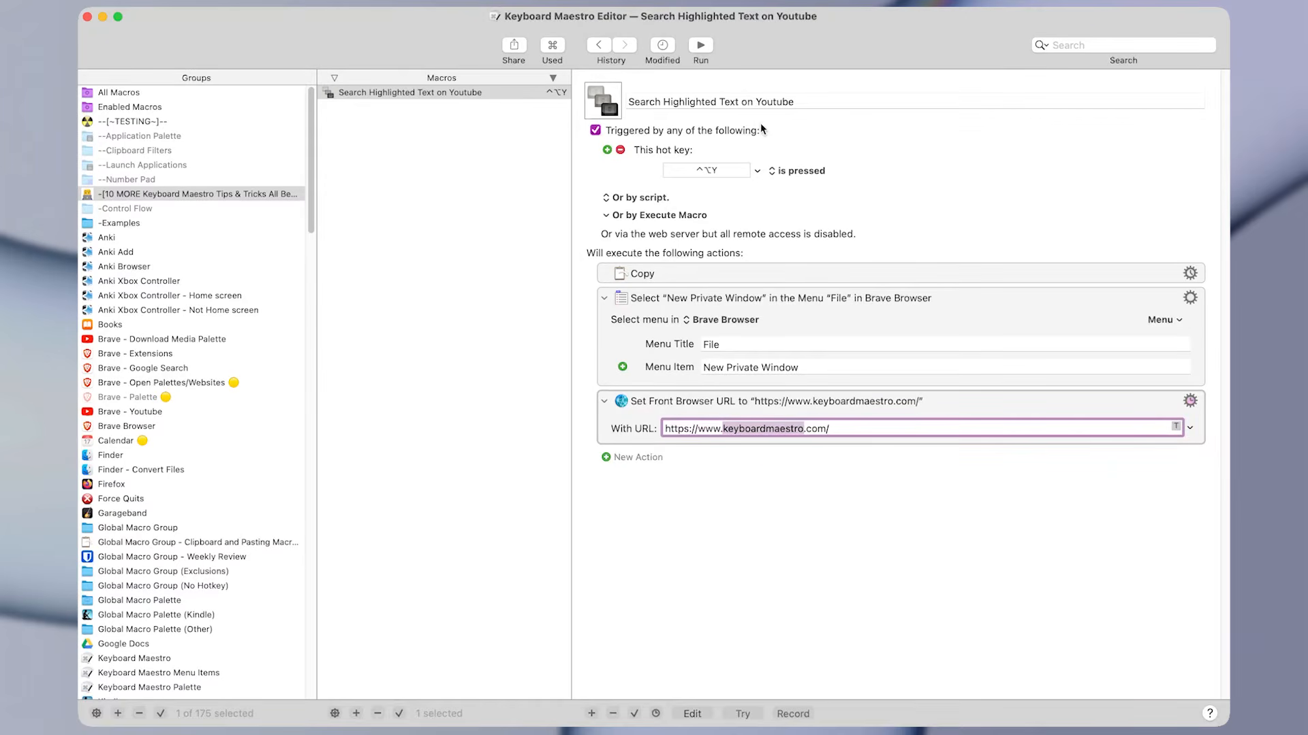
{"action": "type", "text": "youtub"}
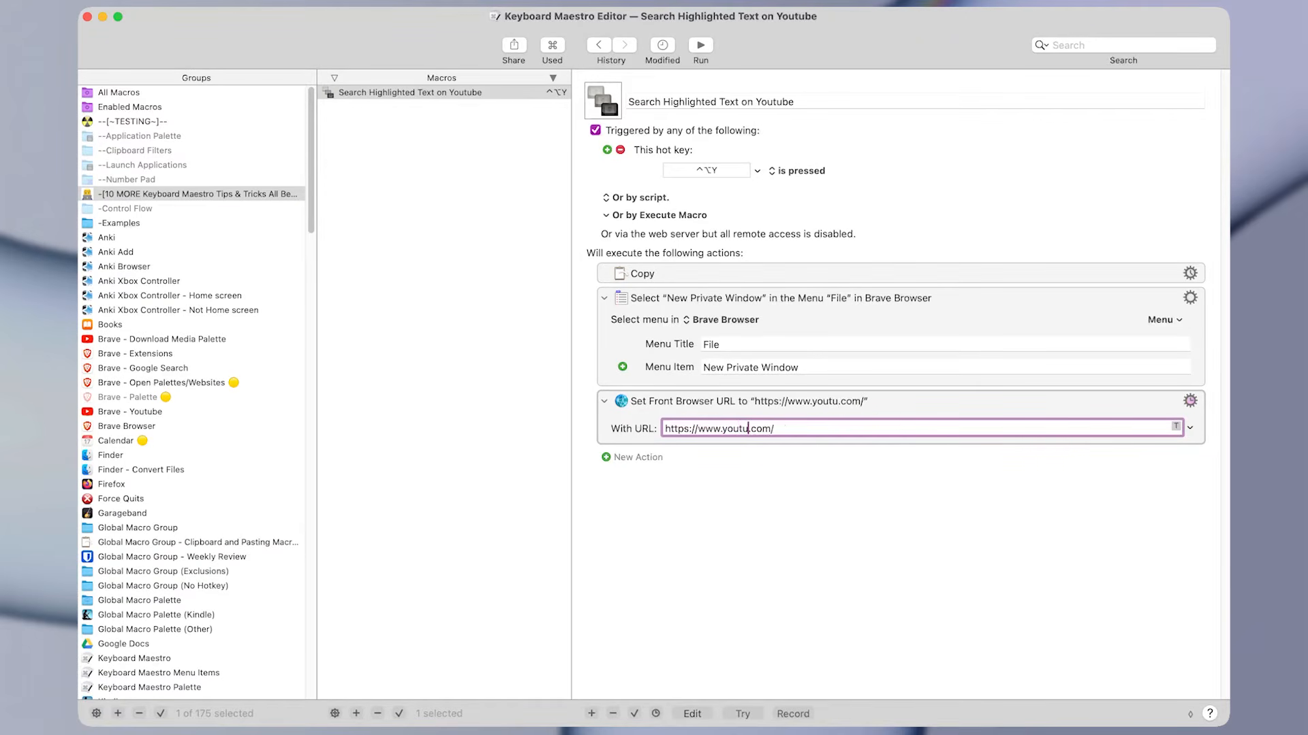
{"action": "type", "text": "e"}
{"action": "left_click", "coordinate": [806, 415]}
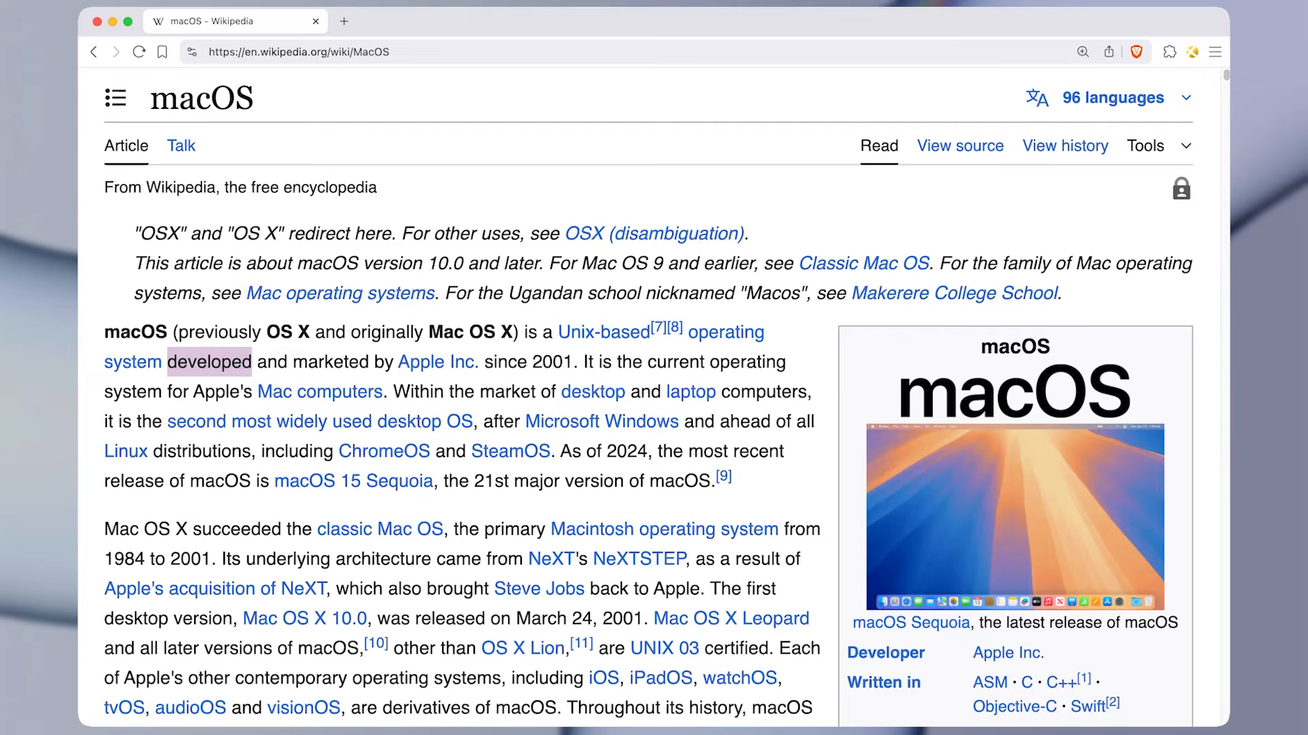
- Test the macro on the highlighted "developed" in Brave and try entering the word in YouTube's search box
{"action": "key", "text": "ctrl+alt+y"}
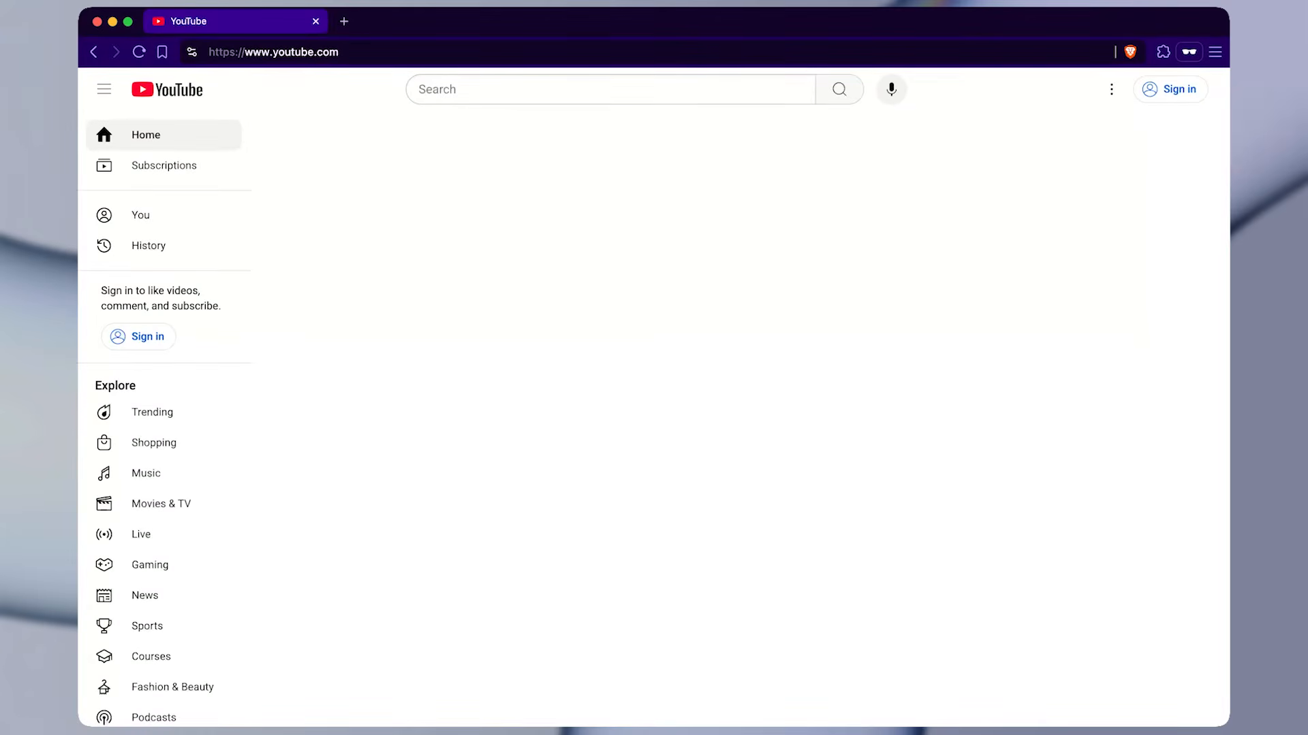
{"action": "left_click", "coordinate": [477, 96]}
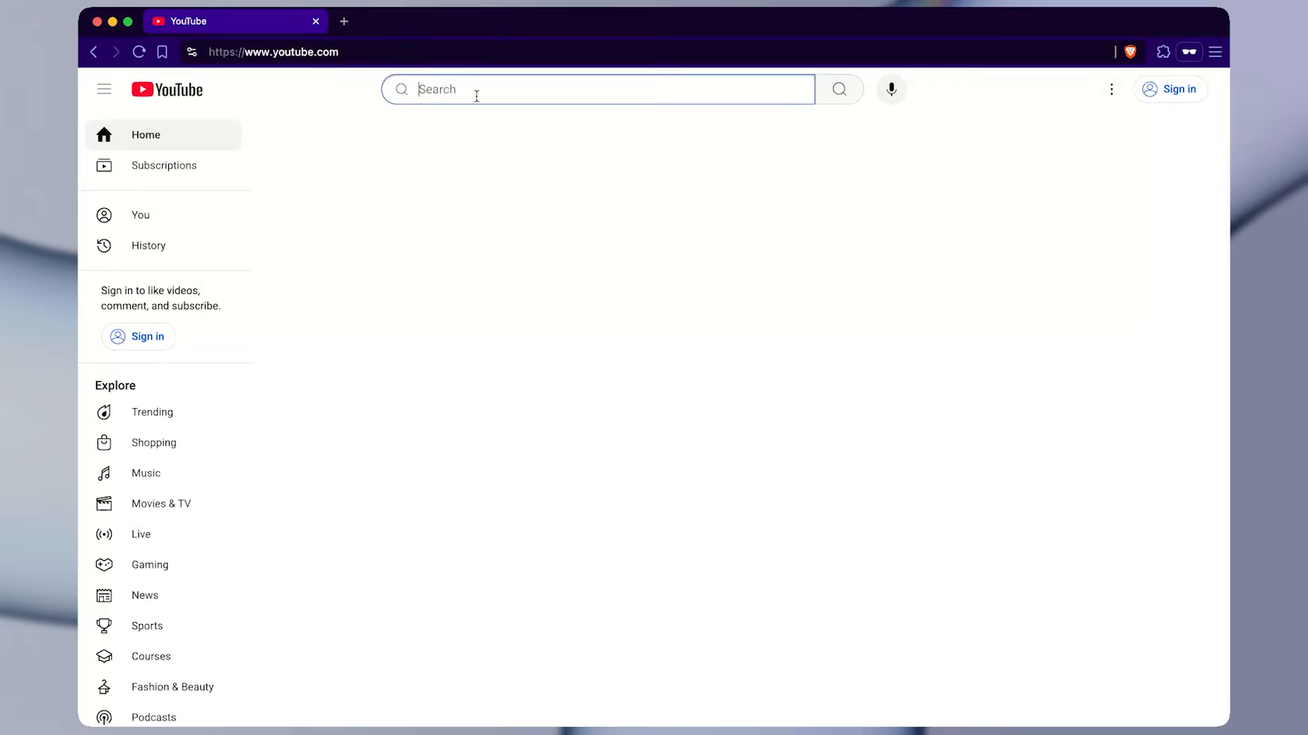
{"action": "type", "text": "developed"}
{"action": "double_click", "coordinate": [450, 88]}
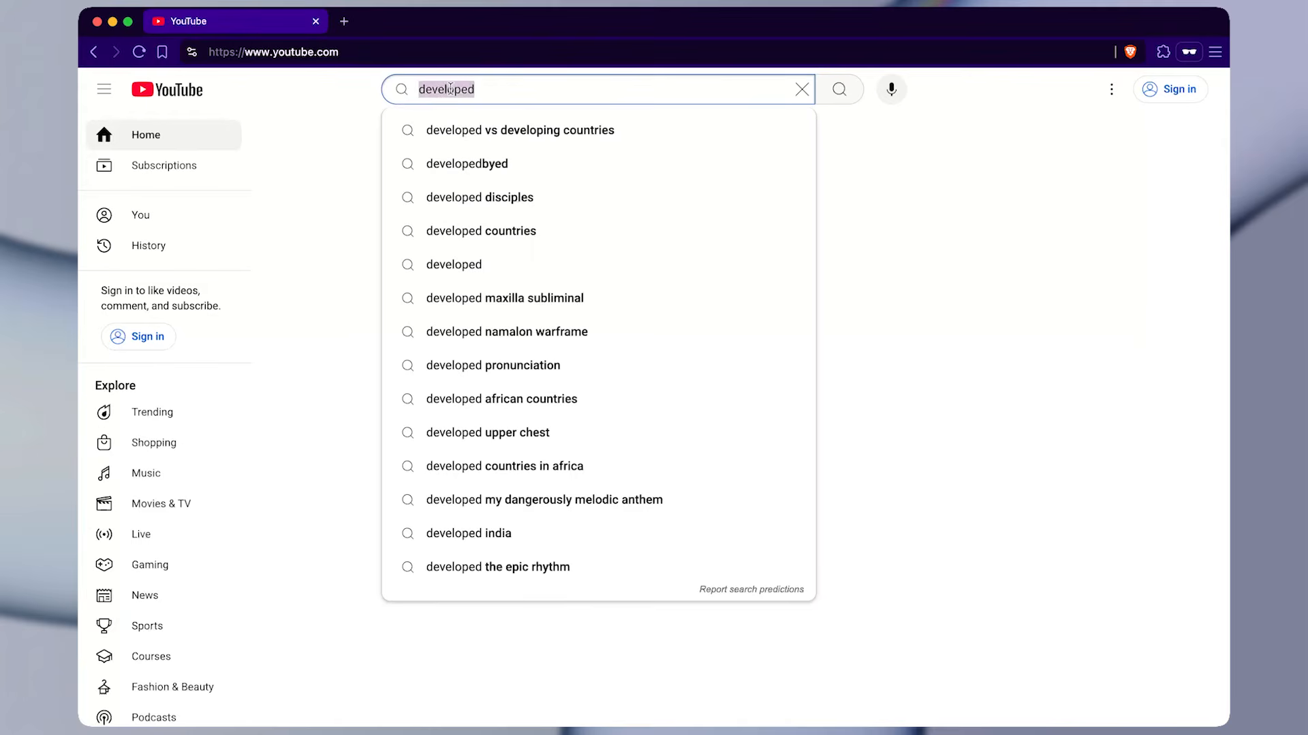
{"action": "key", "text": "BackSpace"}
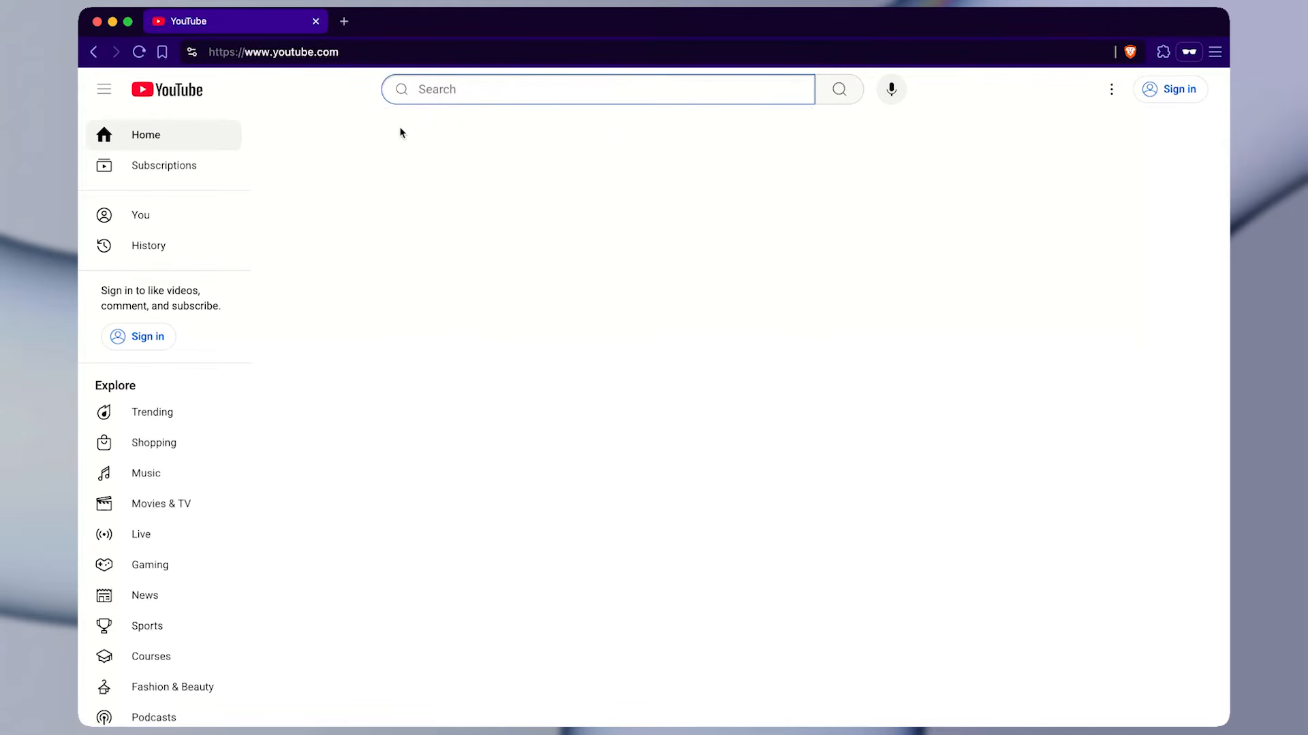
{"action": "left_click", "coordinate": [403, 292]}
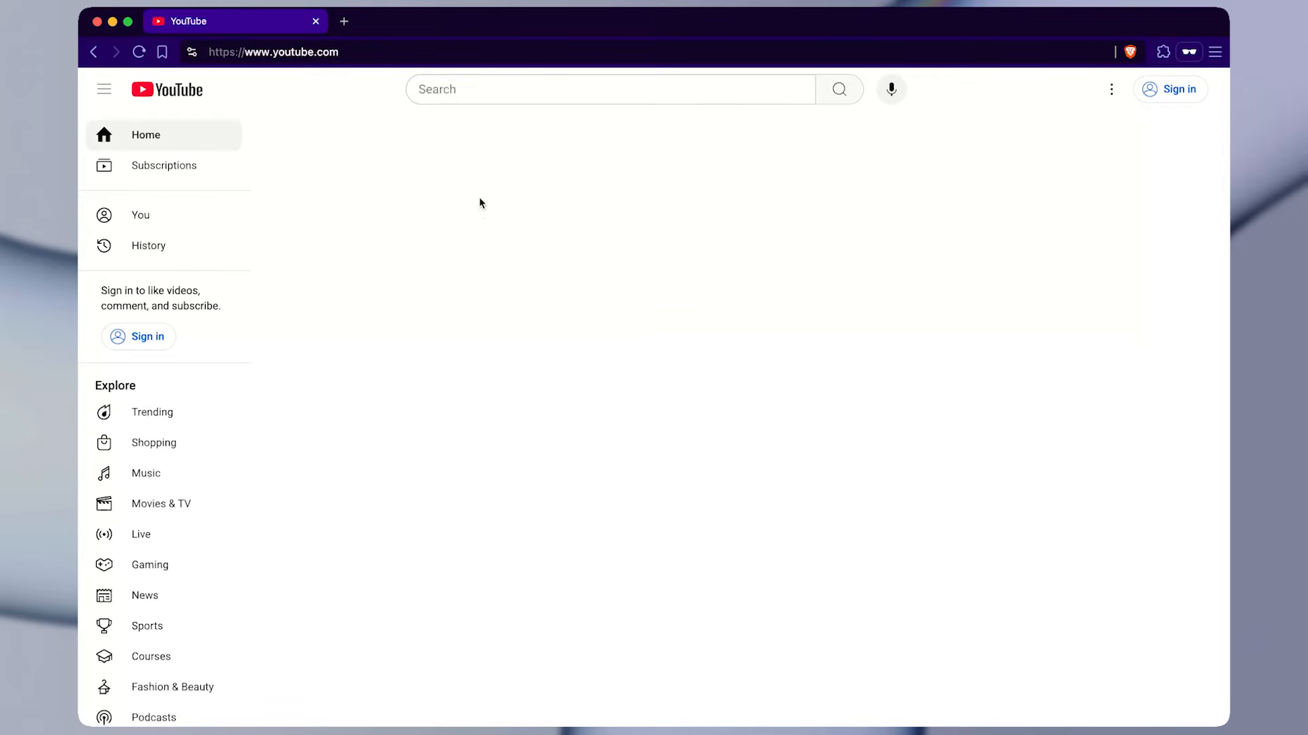
{"action": "left_click", "coordinate": [467, 94]}
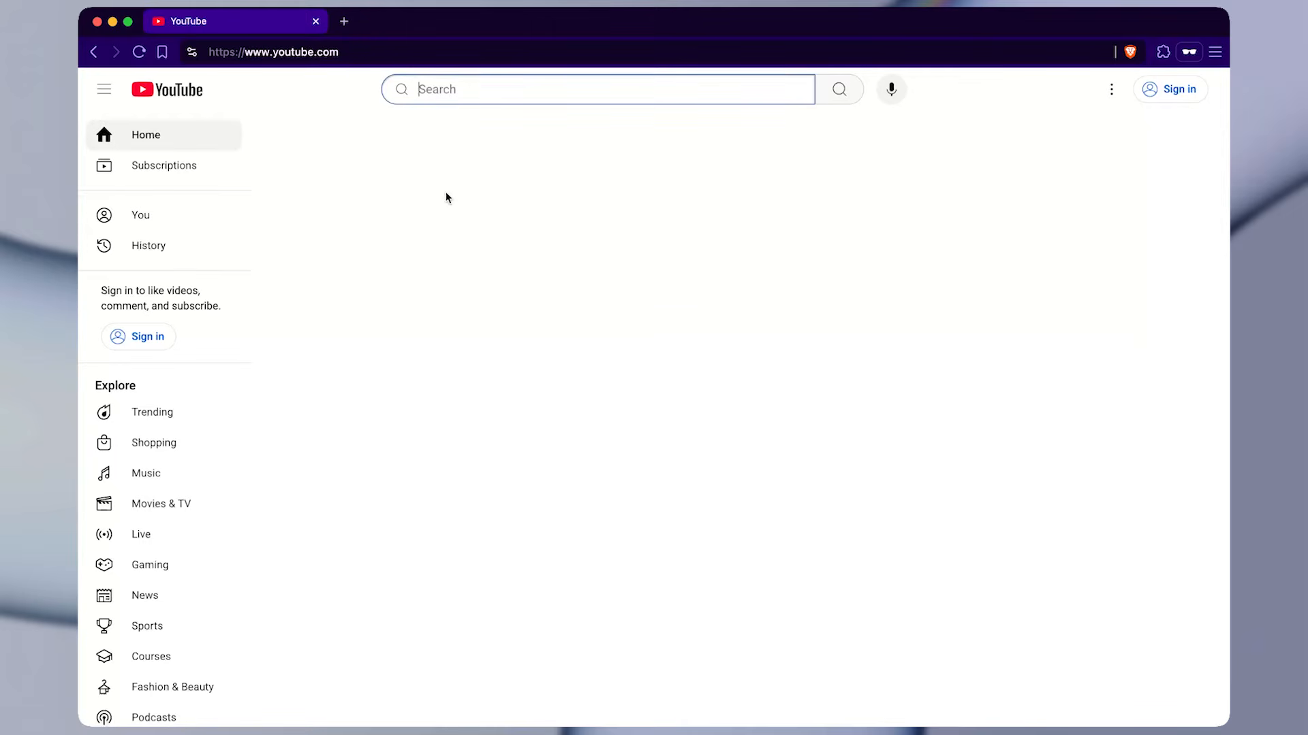
- Test focusing YouTube's search box with the / keystroke, enter "developed" in it, and clear the text
{"action": "left_click", "coordinate": [600, 216]}
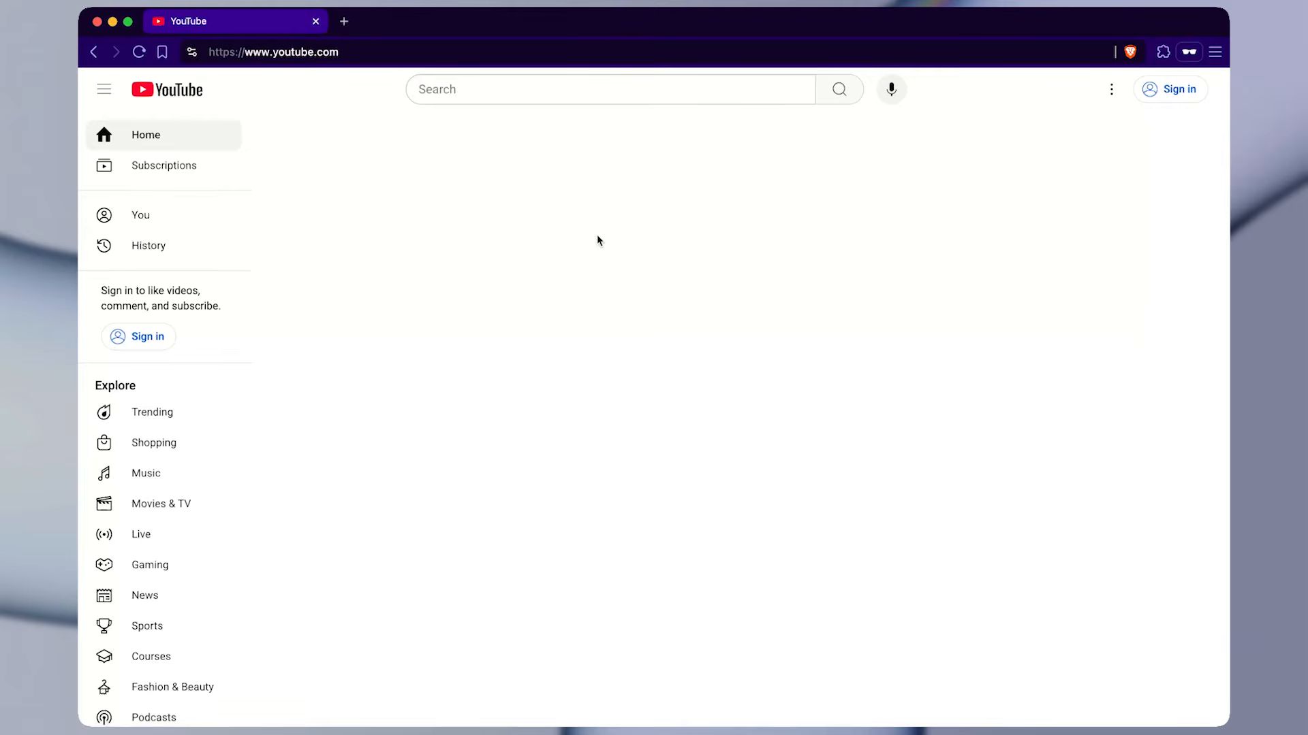
{"action": "key", "text": "slash"}
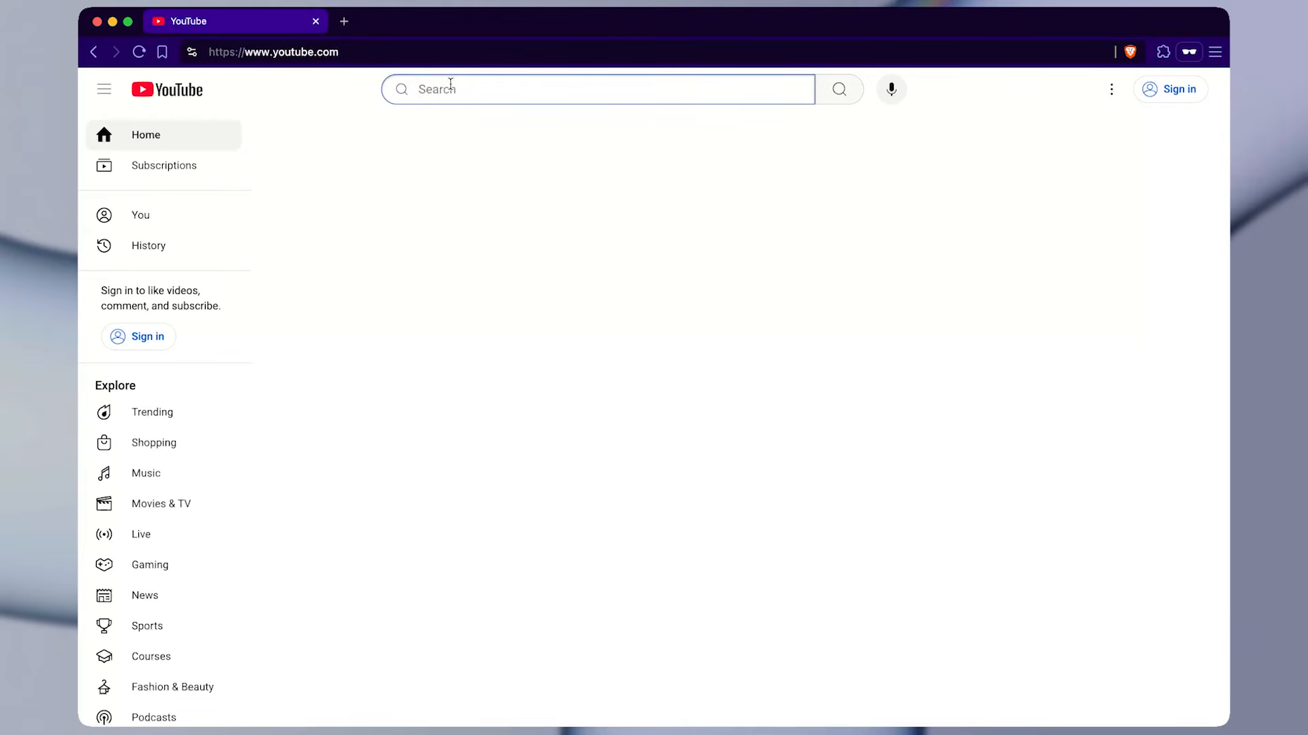
{"action": "left_click", "coordinate": [475, 293]}
{"action": "key", "text": "slash"}
{"action": "type", "text": "developed"}
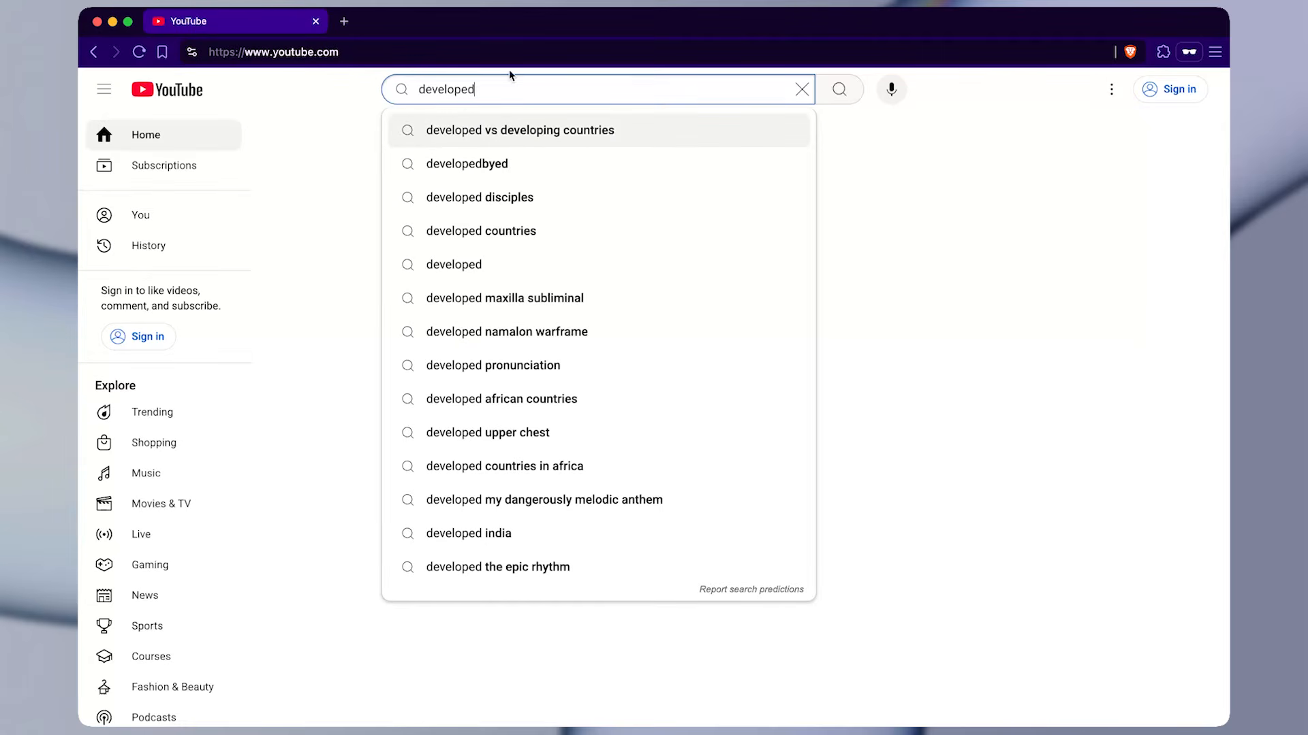
{"action": "left_click", "coordinate": [803, 89]}
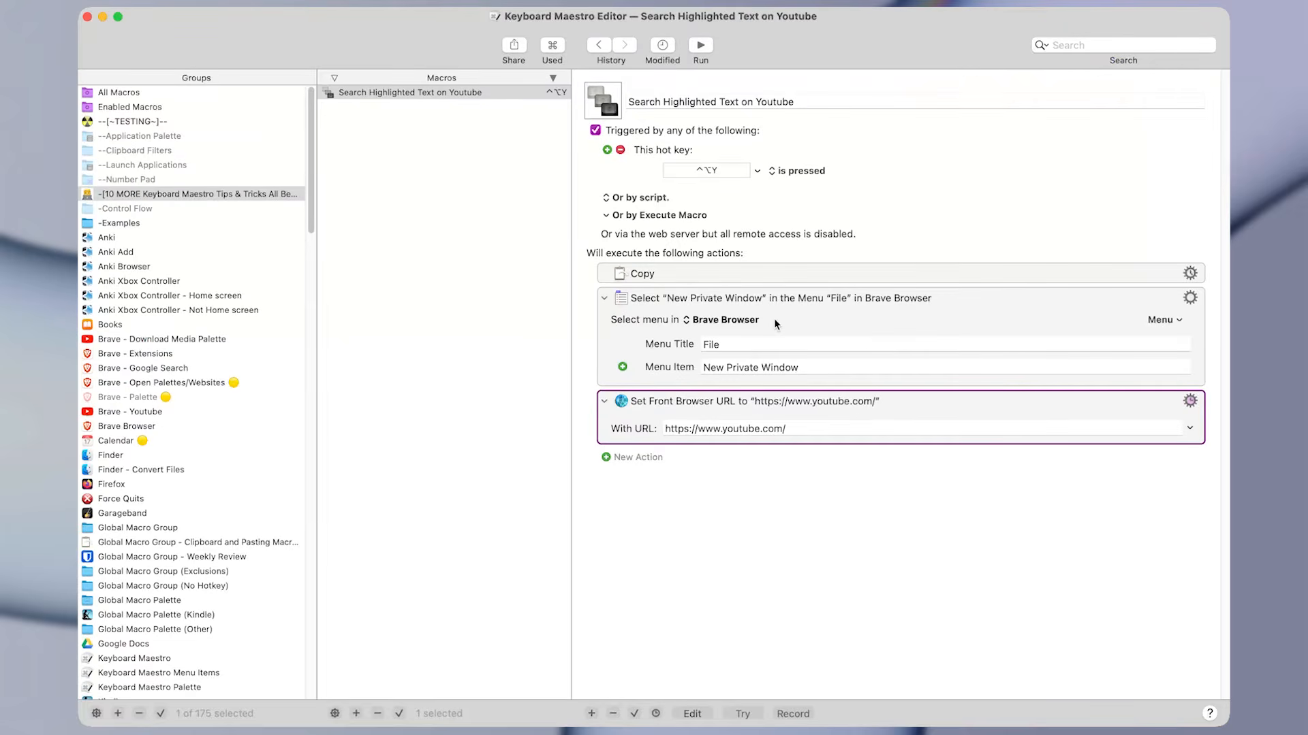
- Switch to Keyboard Maestro and add a Type a Keystroke action simulating / at the end of the macro
{"action": "key", "text": "ctrl+super+t"}
{"action": "type", "text": "type"}
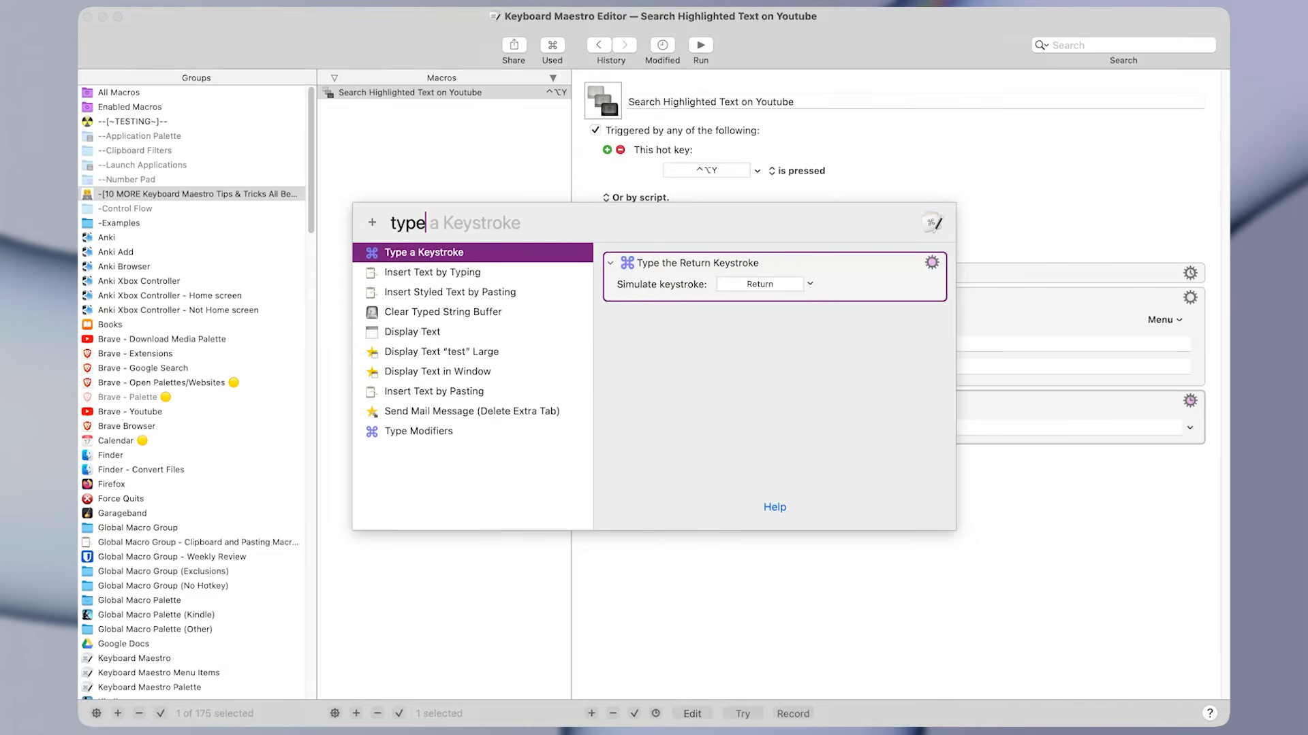
{"action": "key", "text": "Return"}
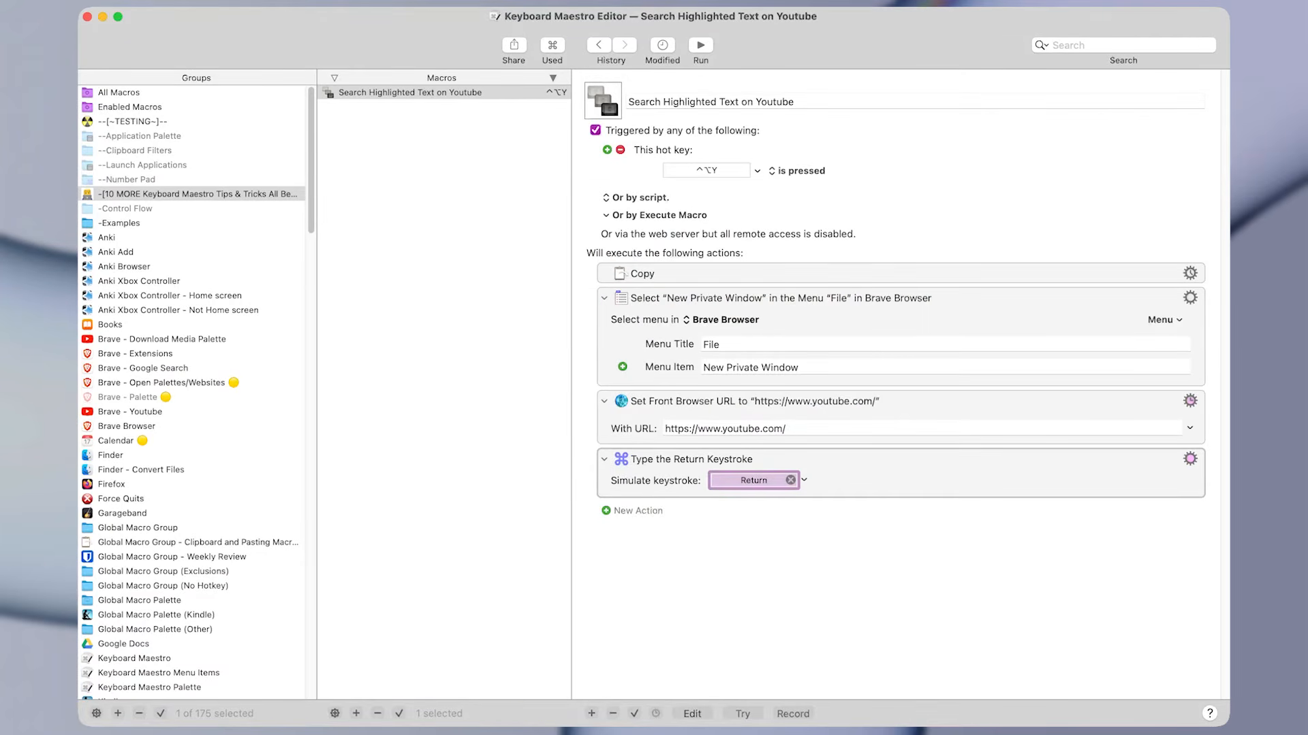
{"action": "key", "text": "slash"}
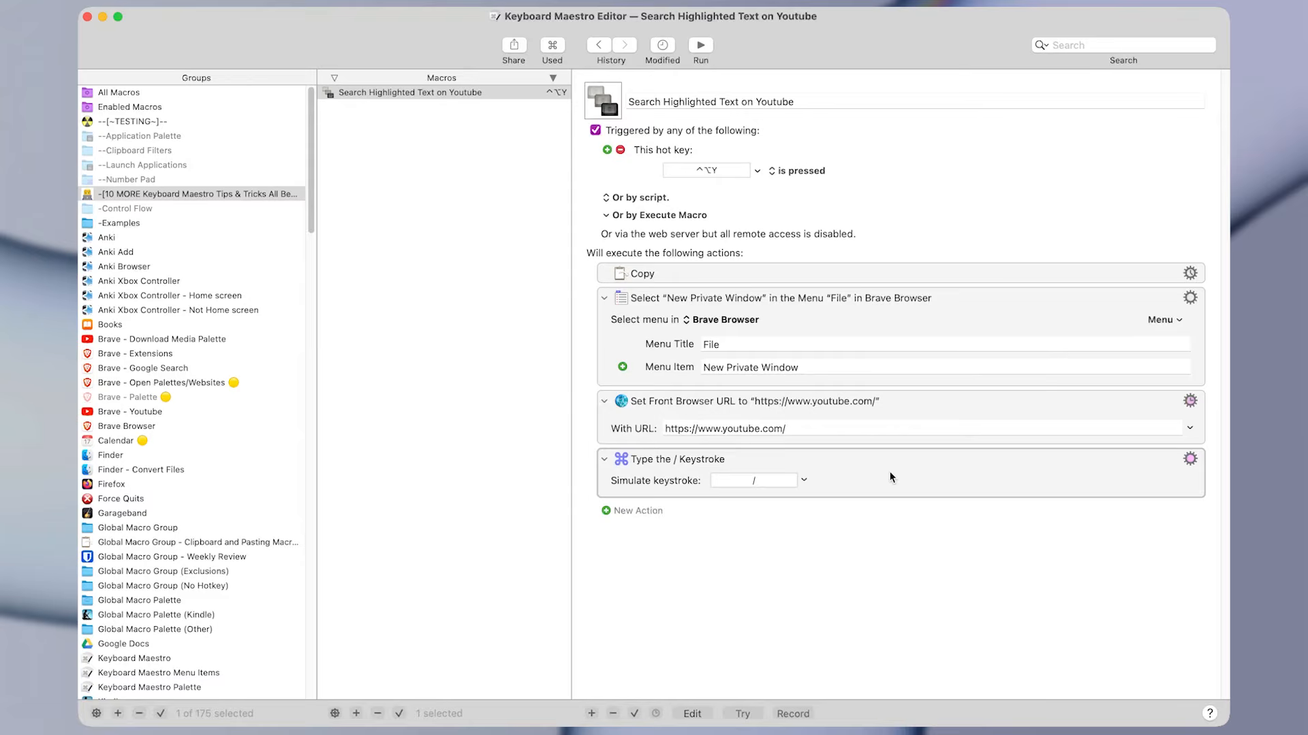
- Duplicate the / keystroke action and set the copy to simulate ⌘V
{"action": "left_click", "coordinate": [848, 496]}
{"action": "key", "text": "super+d"}
{"action": "left_click", "coordinate": [776, 537]}
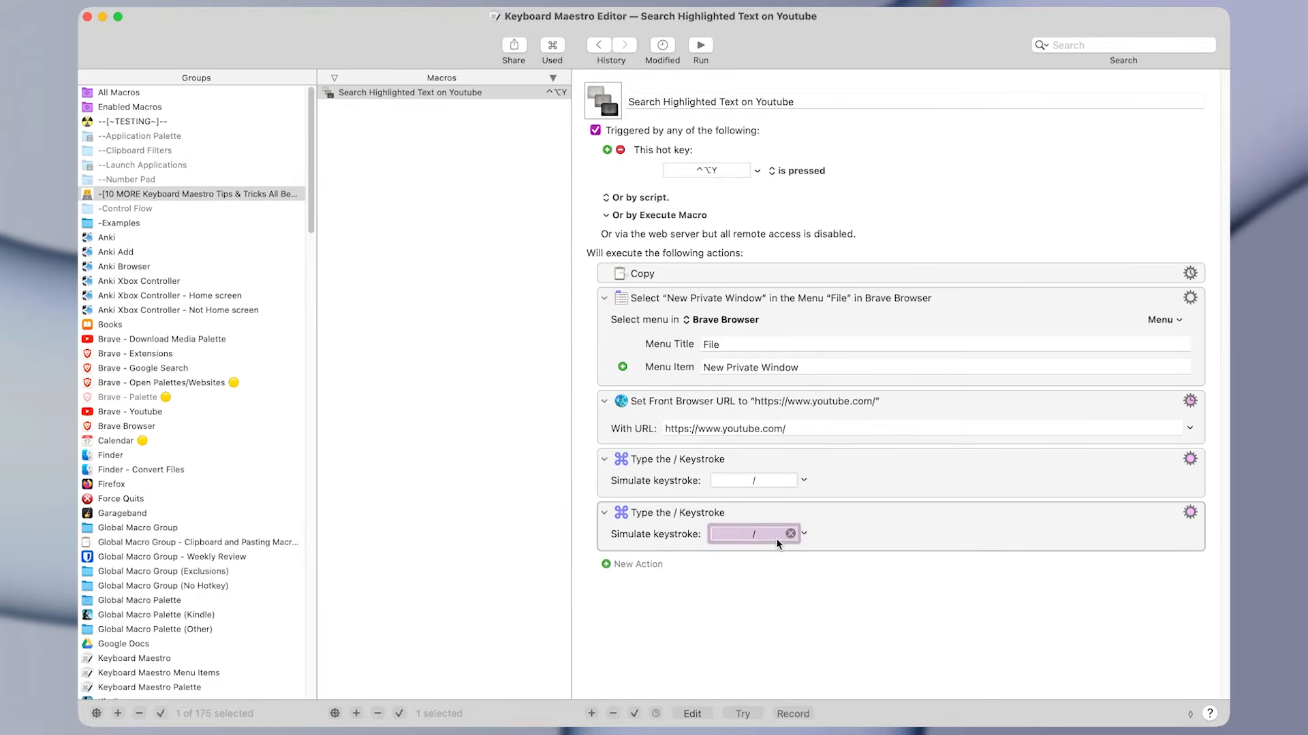
{"action": "key", "text": "super+v"}
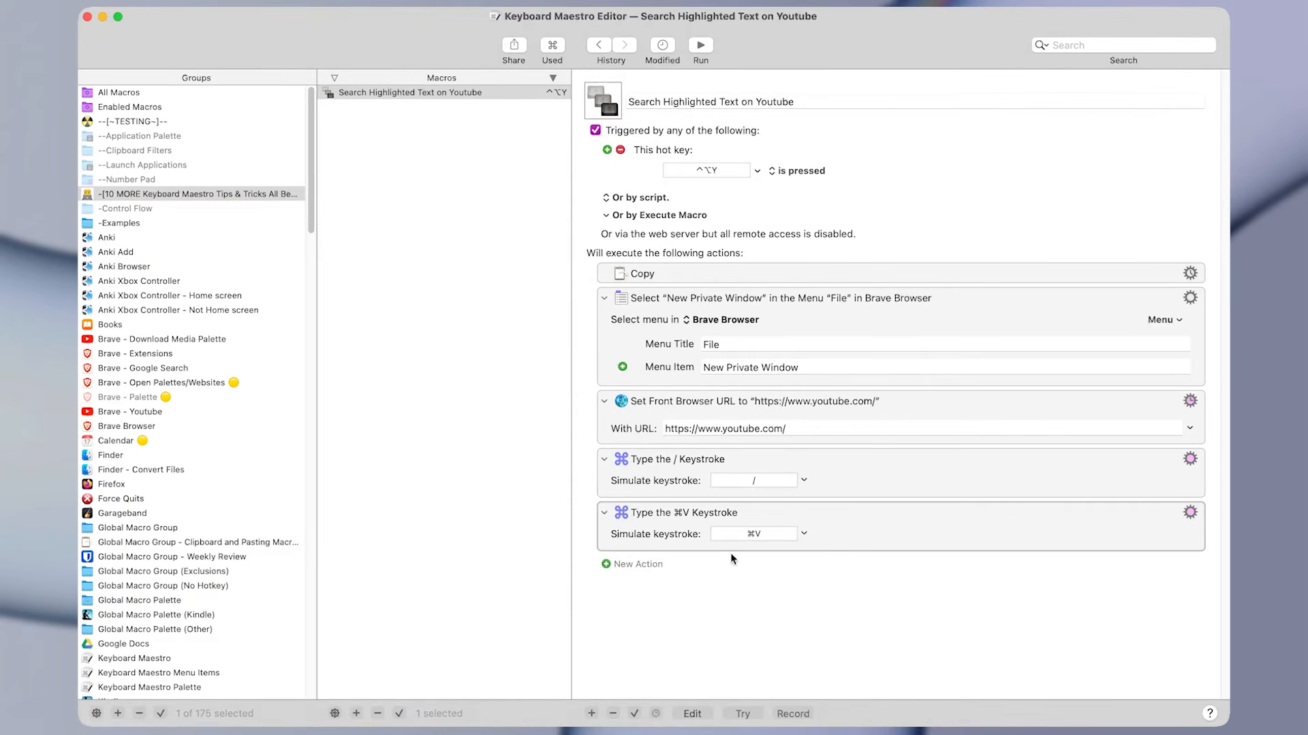
{"action": "left_click", "coordinate": [891, 546]}
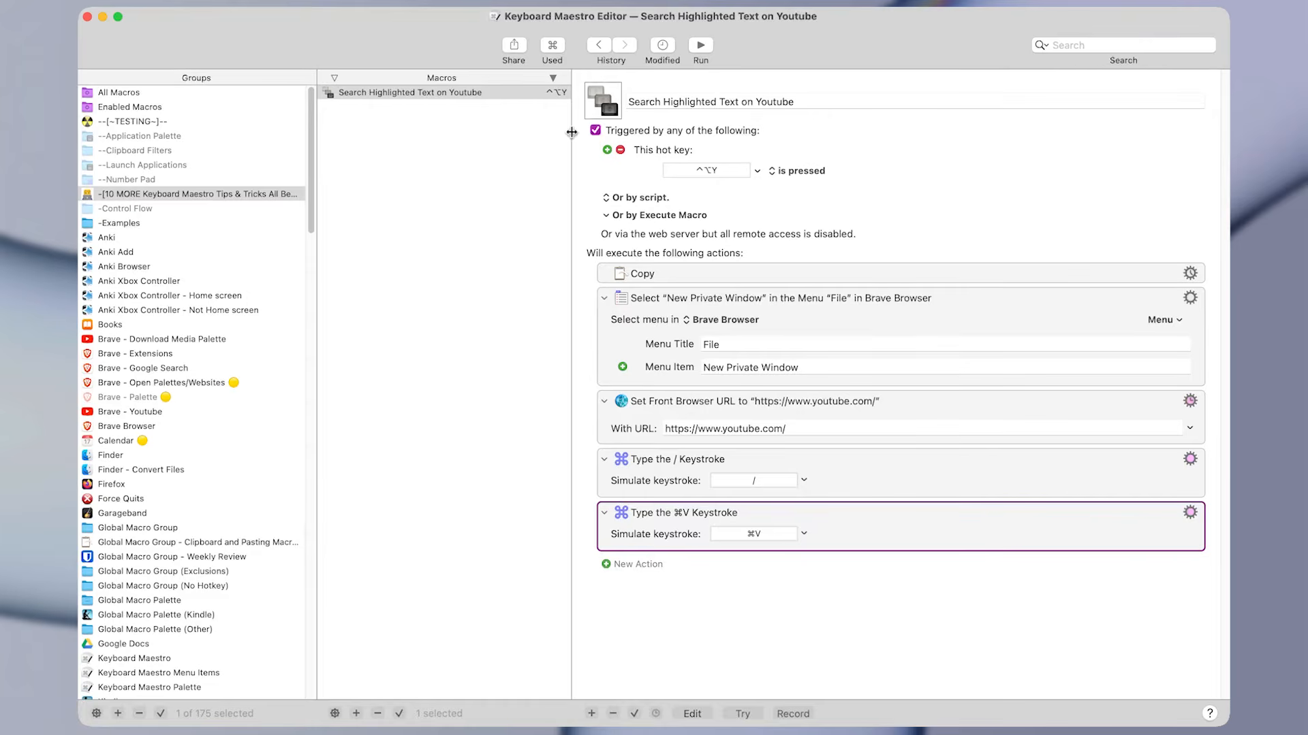
- Run the macro with "Youtube" highlighted in the macro name and enter the copied word in YouTube's search box
{"action": "double_click", "coordinate": [768, 104]}
{"action": "key", "text": "super+c"}
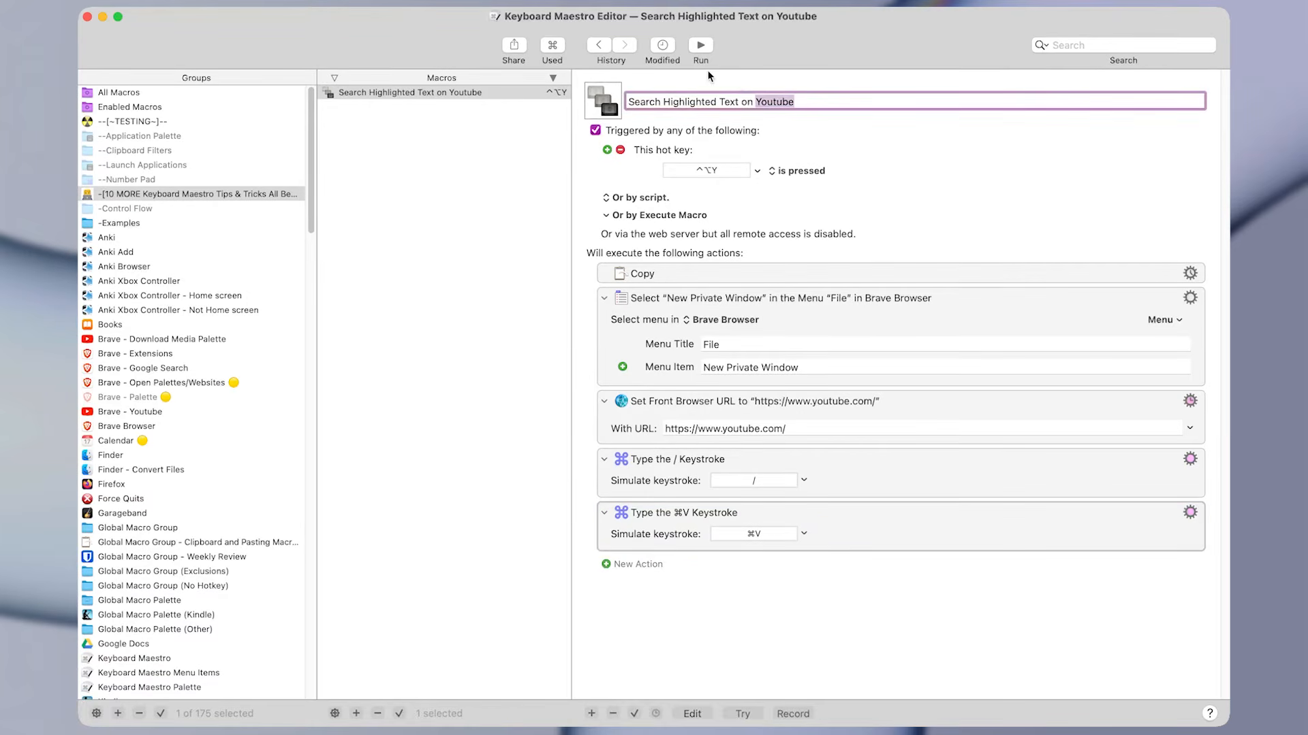
{"action": "left_click", "coordinate": [701, 47]}
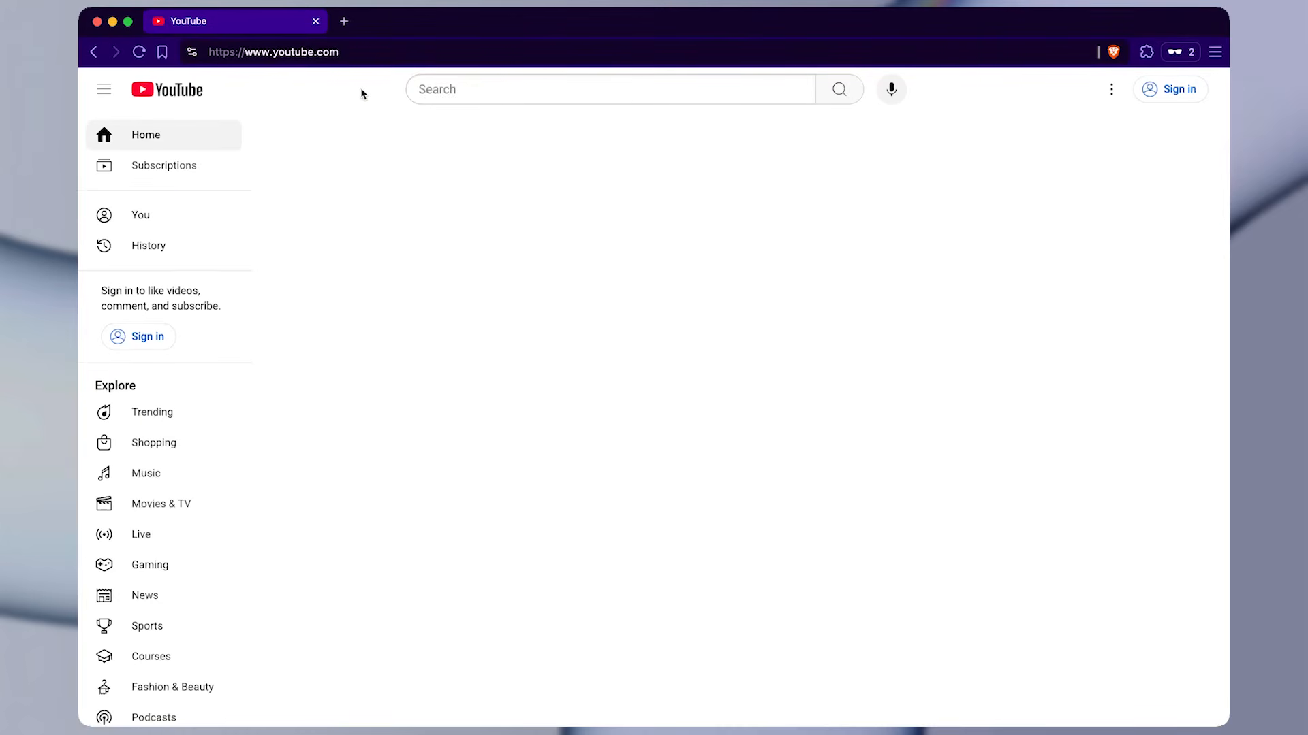
{"action": "left_click", "coordinate": [422, 89]}
{"action": "key", "text": "super+v"}
{"action": "double_click", "coordinate": [438, 89]}
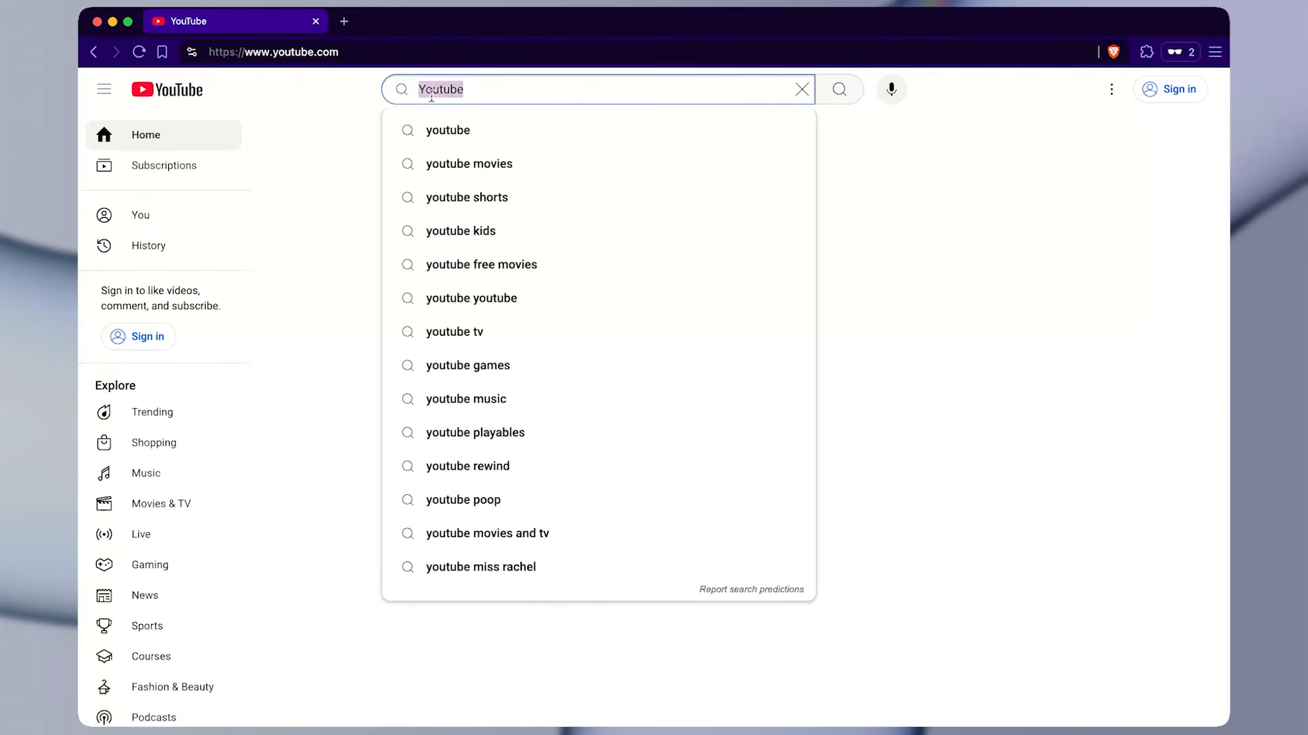
{"action": "left_click", "coordinate": [903, 229]}
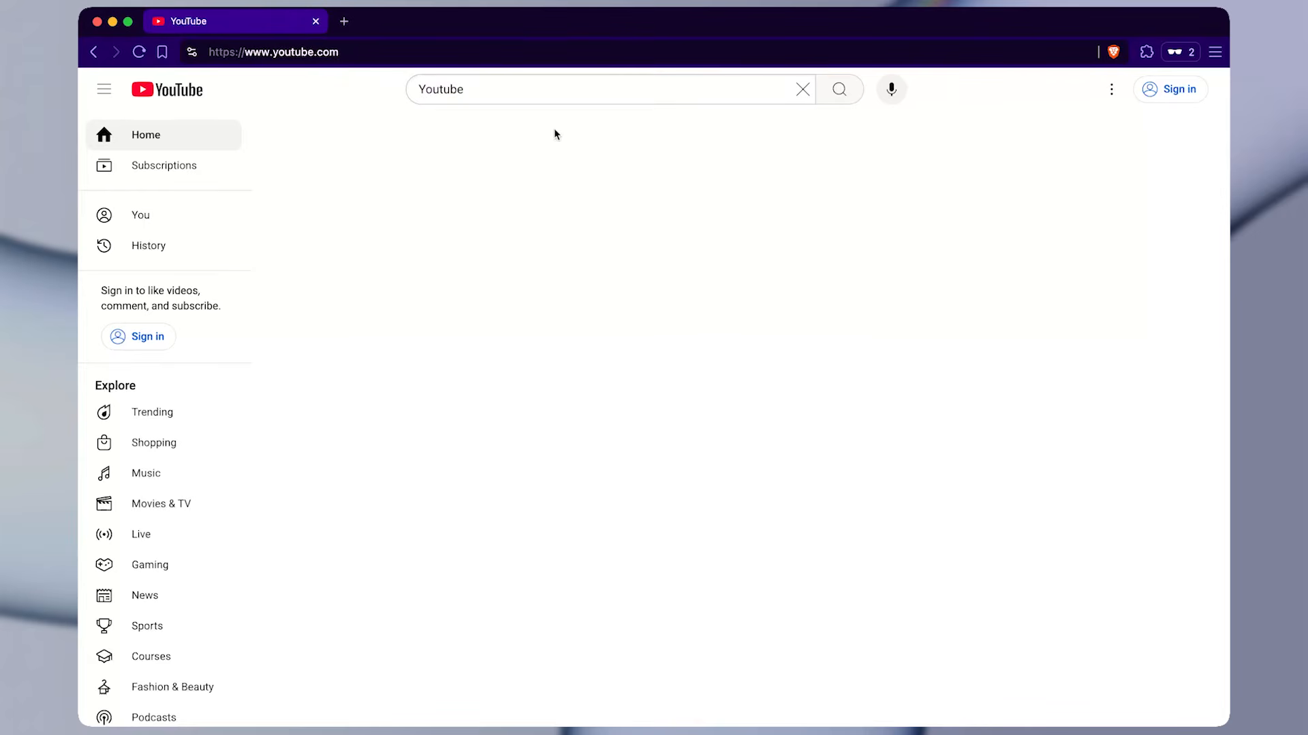
- Clear the word "Youtube" from YouTube's search box
{"action": "double_click", "coordinate": [451, 89]}
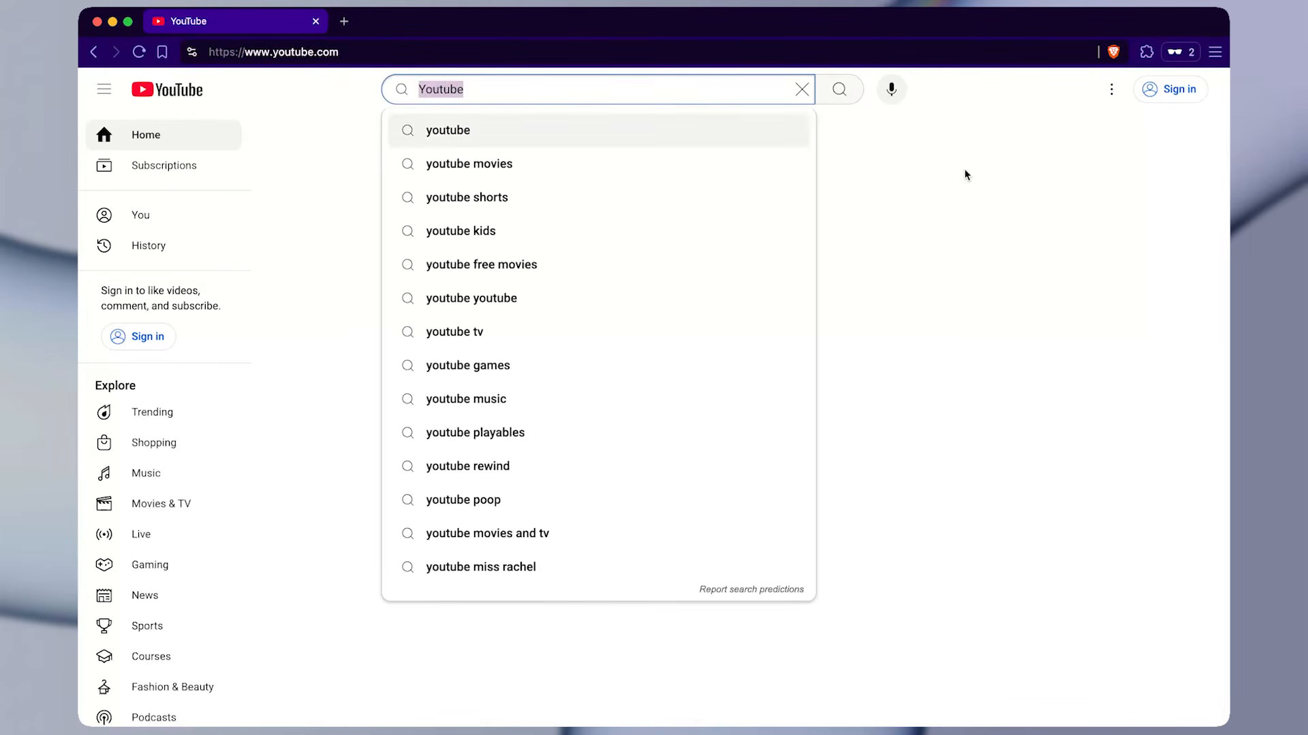
{"action": "left_click", "coordinate": [931, 173]}
{"action": "mouse_move", "coordinate": [634, 726]}
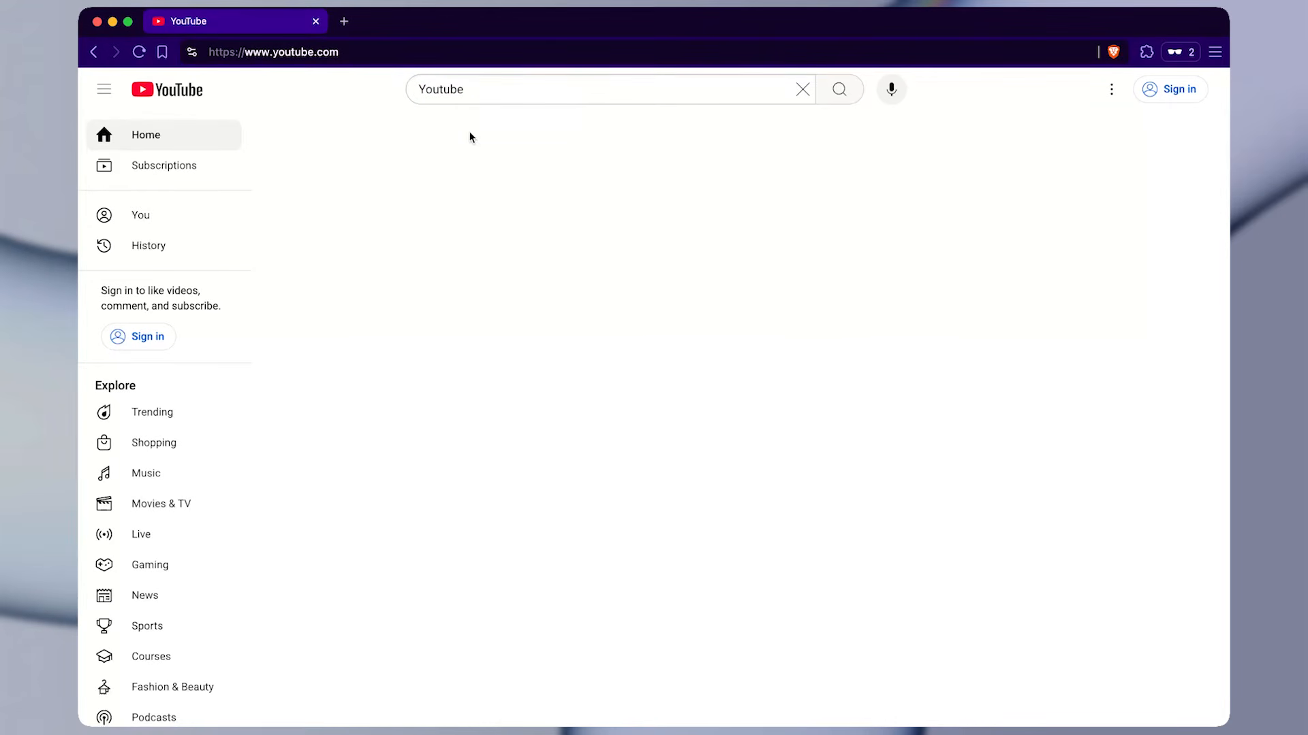
{"action": "key", "text": "super+a"}
{"action": "left_click", "coordinate": [442, 90]}
{"action": "key", "text": "BackSpace"}
{"action": "left_click", "coordinate": [891, 284]}
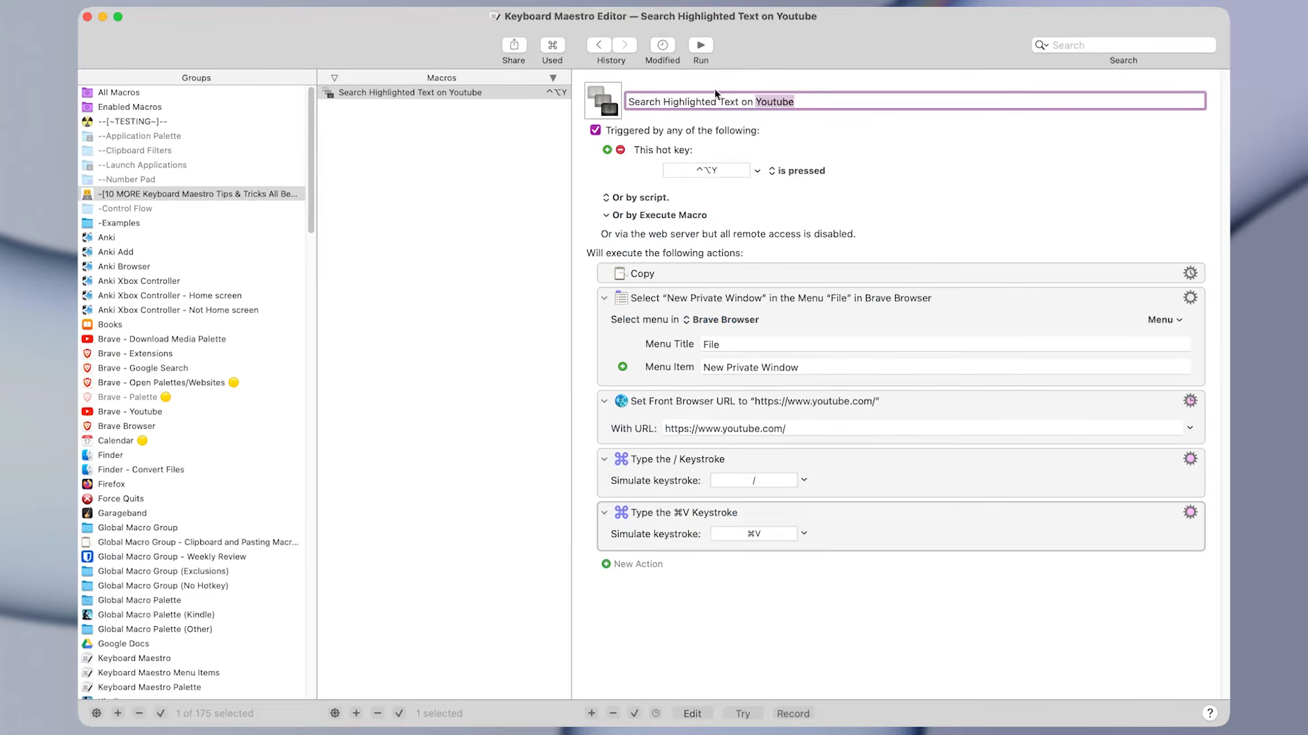
- Rerun the macro on the highlighted "Youtube" and review its URL and keystroke actions in Keyboard Maestro
{"action": "left_click", "coordinate": [700, 46]}
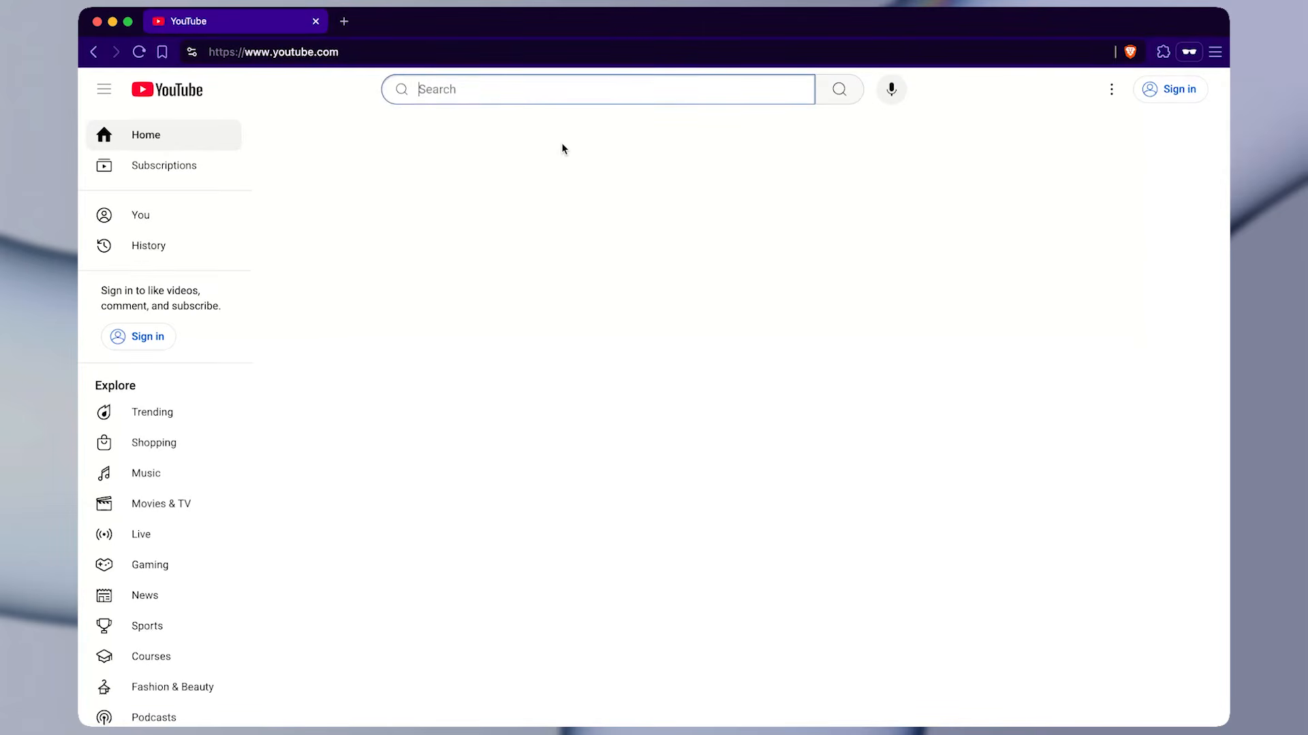
{"action": "left_click", "coordinate": [627, 297]}
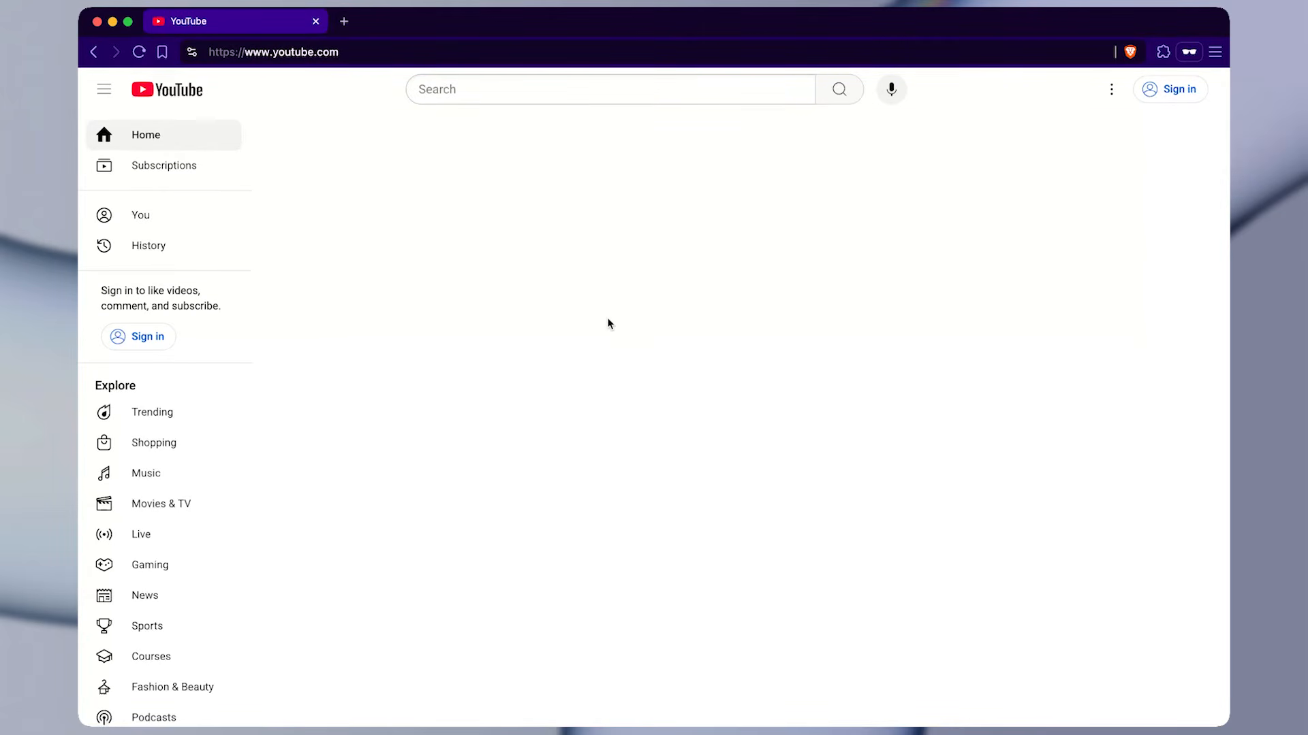
{"action": "key", "text": "super+Tab"}
{"action": "left_click", "coordinate": [843, 442]}
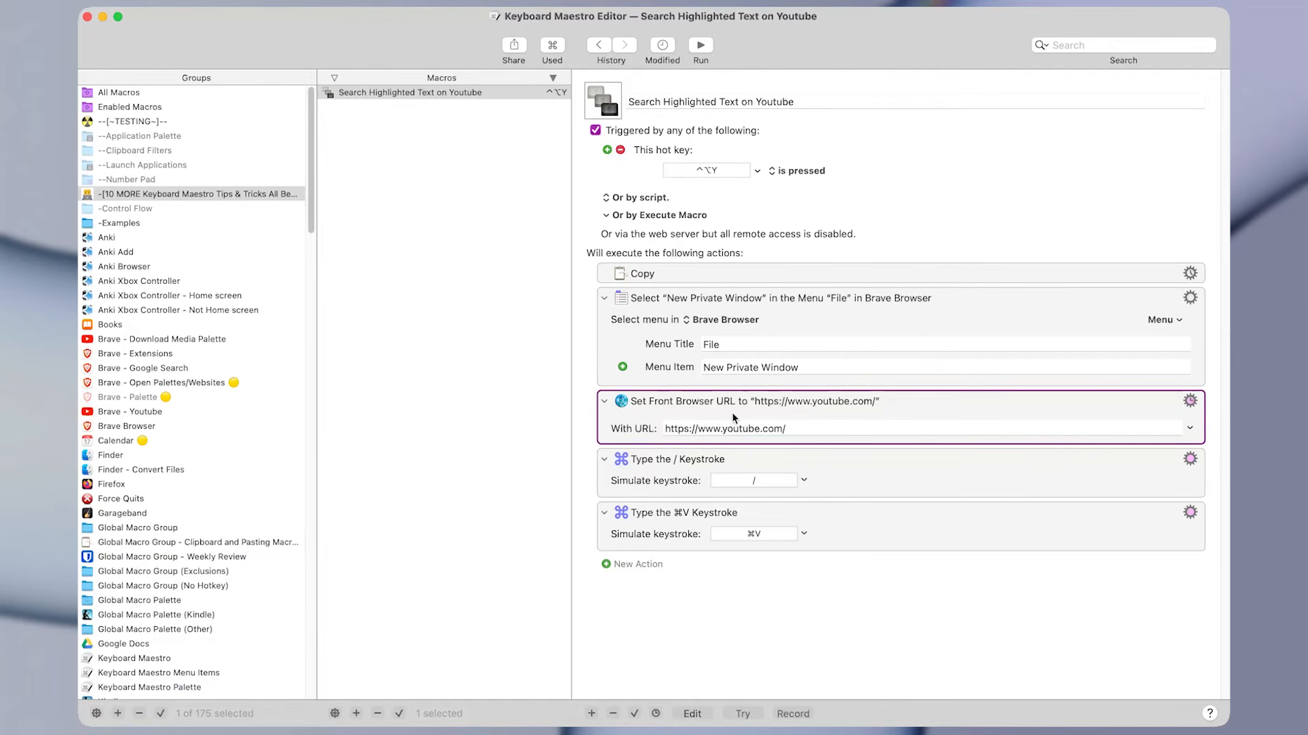
{"action": "left_click", "coordinate": [842, 465]}
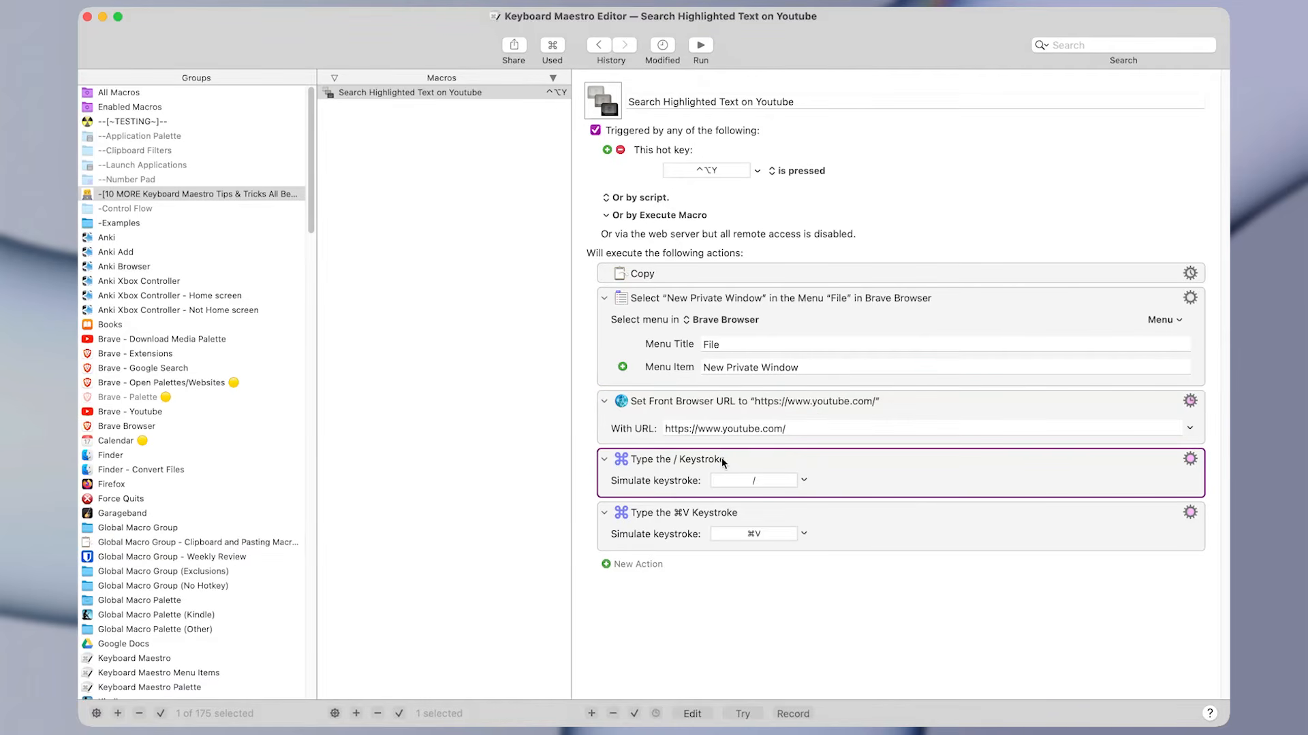
{"action": "left_click", "coordinate": [841, 517]}
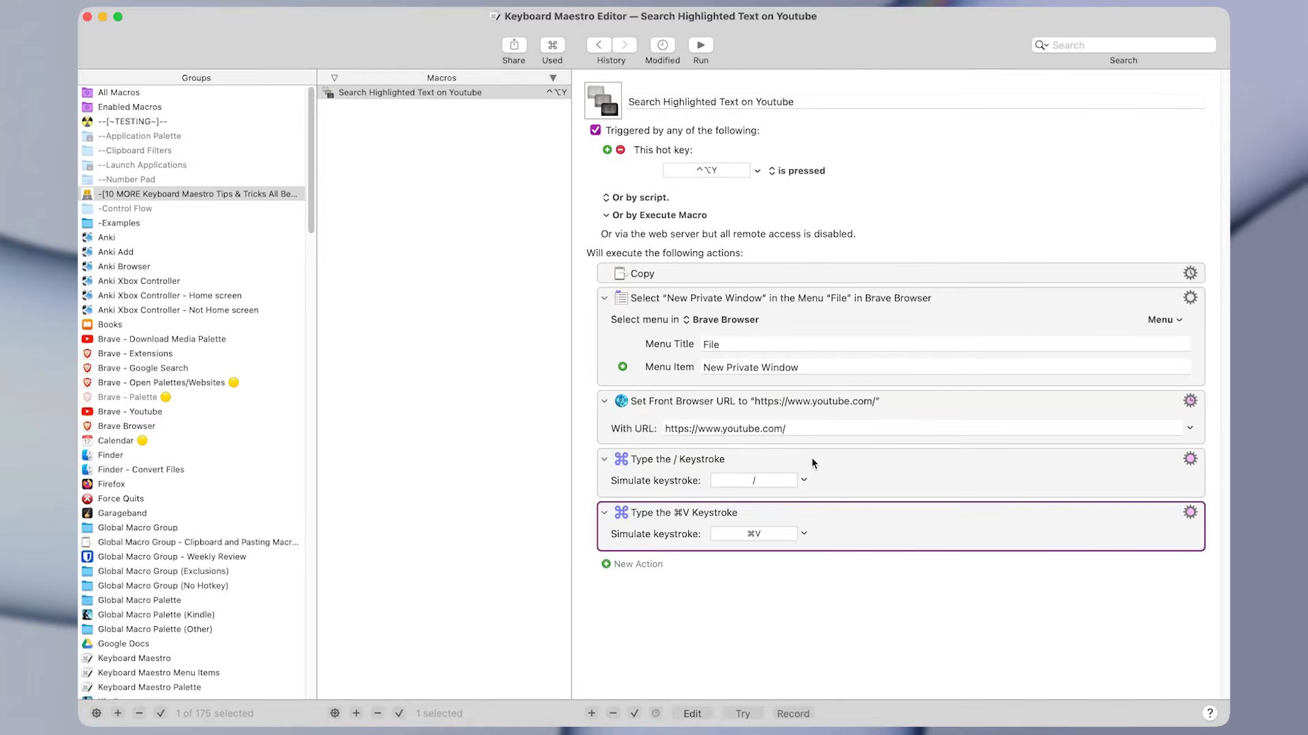
- Insert a Wait For Front Browser to Finish Loading action after the Set Front Browser URL action
{"action": "left_click", "coordinate": [860, 403]}
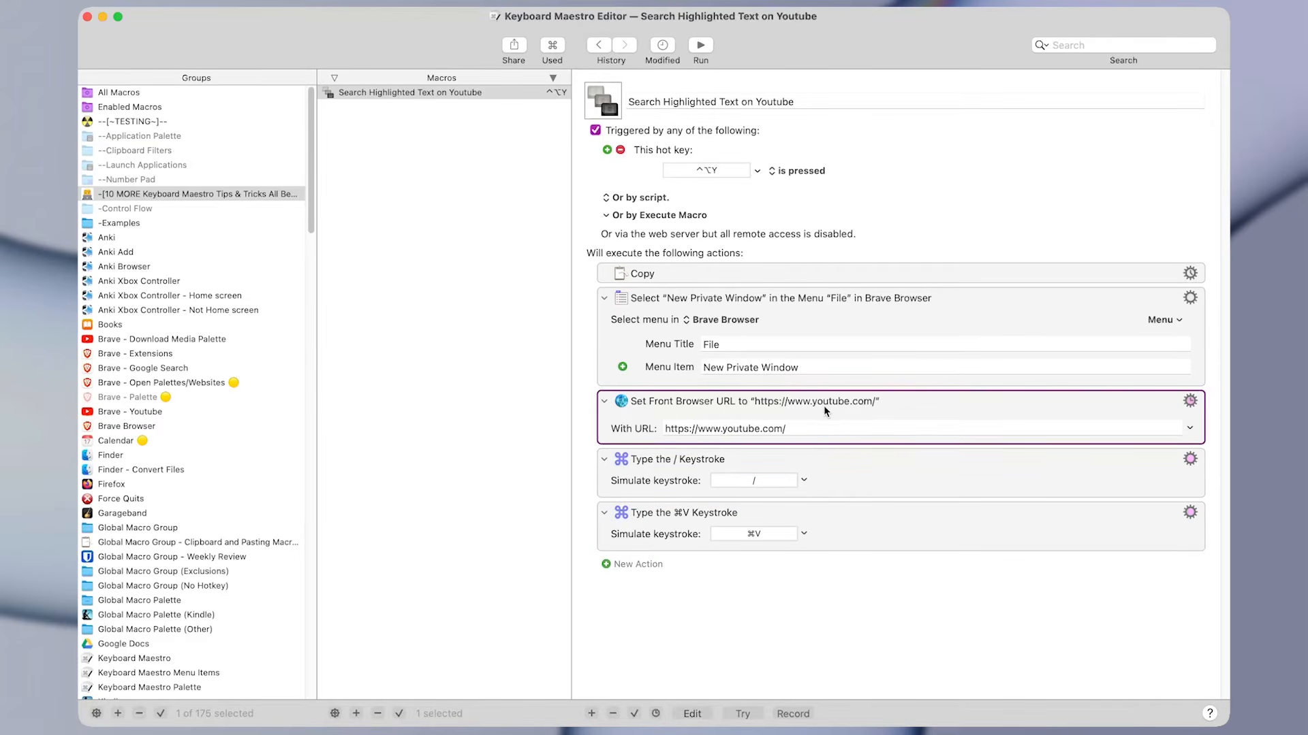
{"action": "key", "text": "ctrl+super+t"}
{"action": "type", "text": "w"}
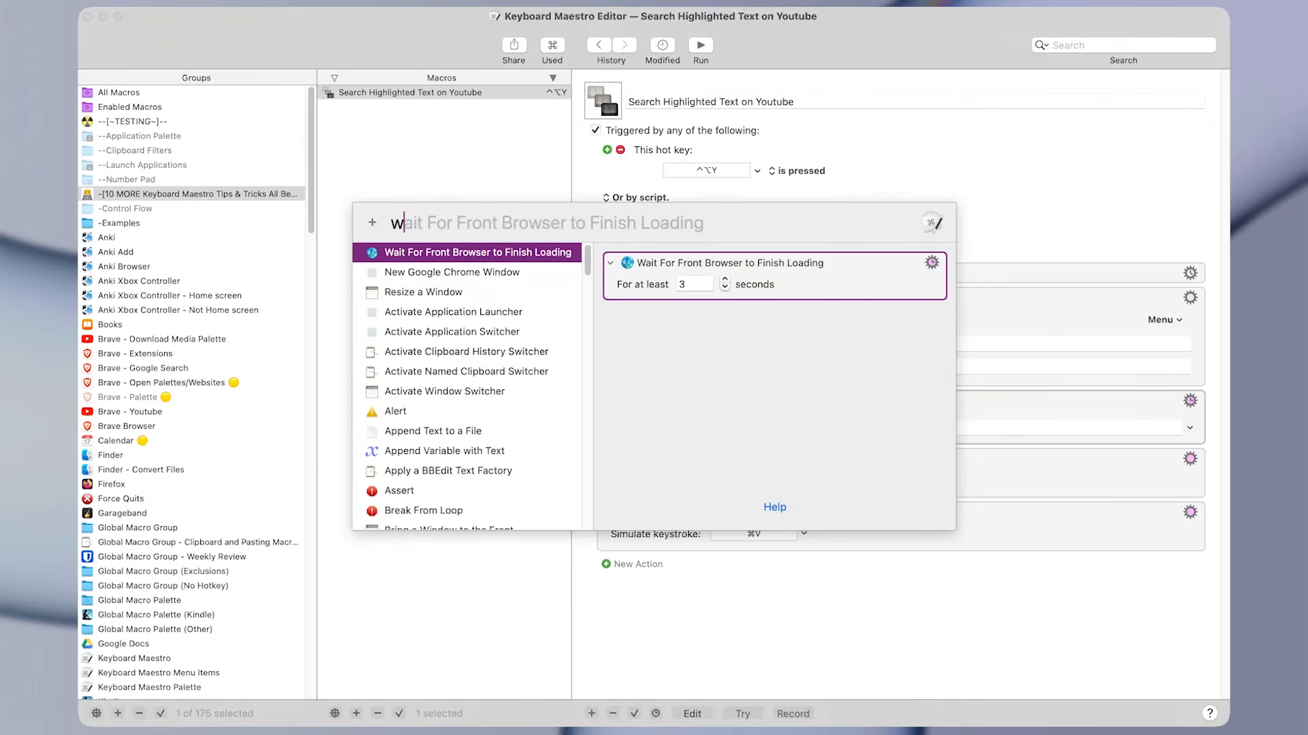
{"action": "type", "text": "ai"}
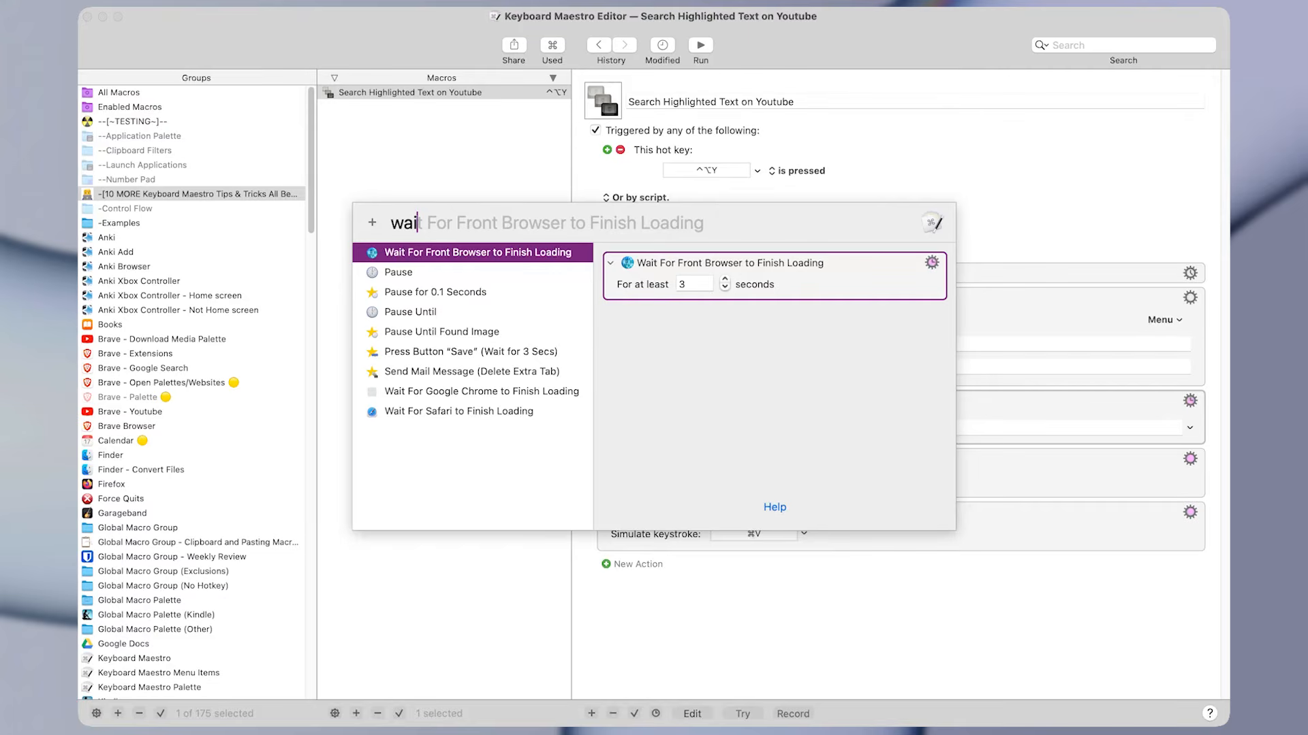
{"action": "key", "text": "Return"}
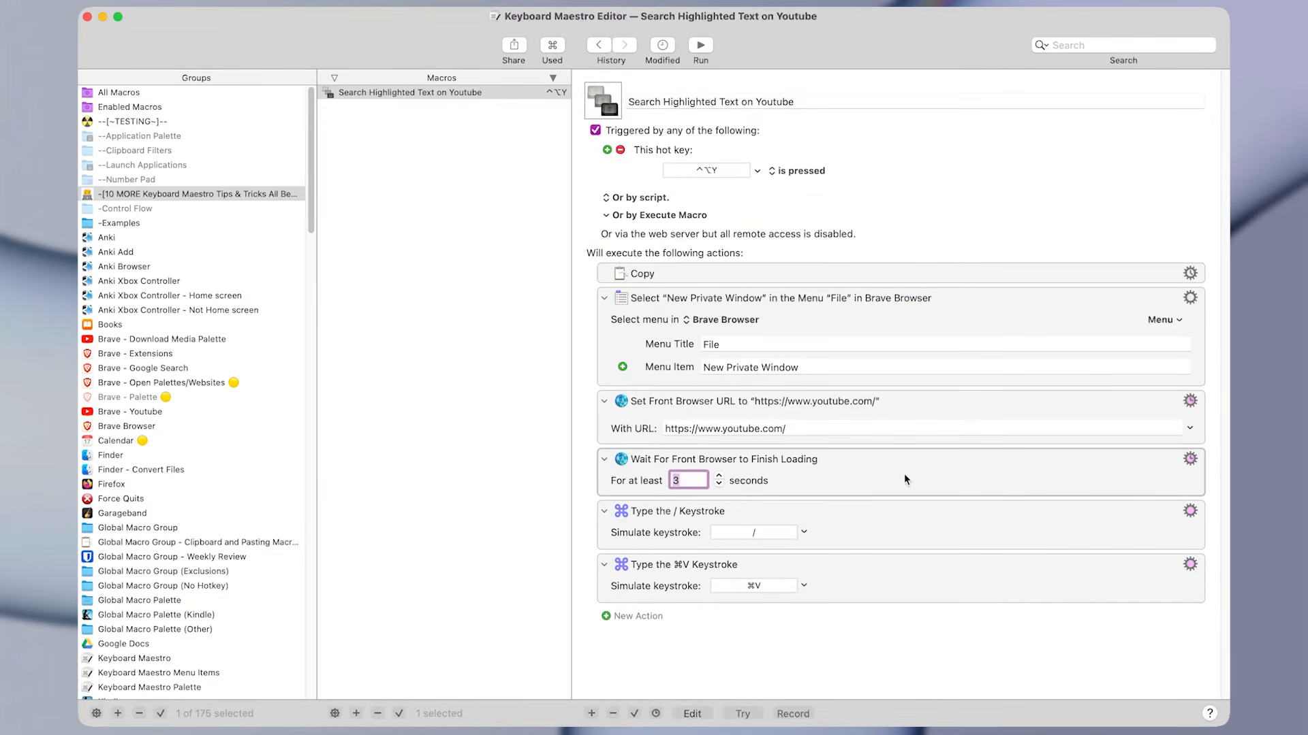
- Review the actions around the browser wait and remove the Wait For Front Browser to Finish Loading action
{"action": "left_click", "coordinate": [904, 459]}
{"action": "left_click", "coordinate": [875, 402]}
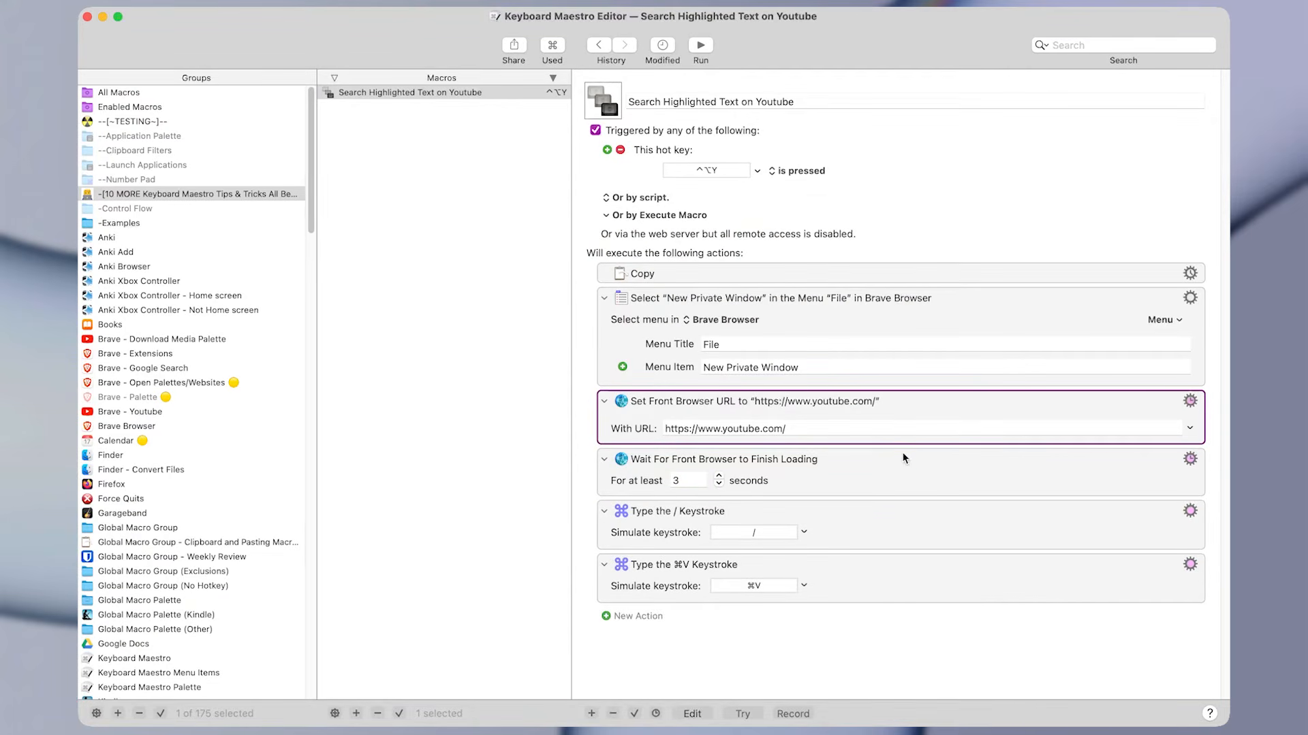
{"action": "left_click", "coordinate": [878, 506]}
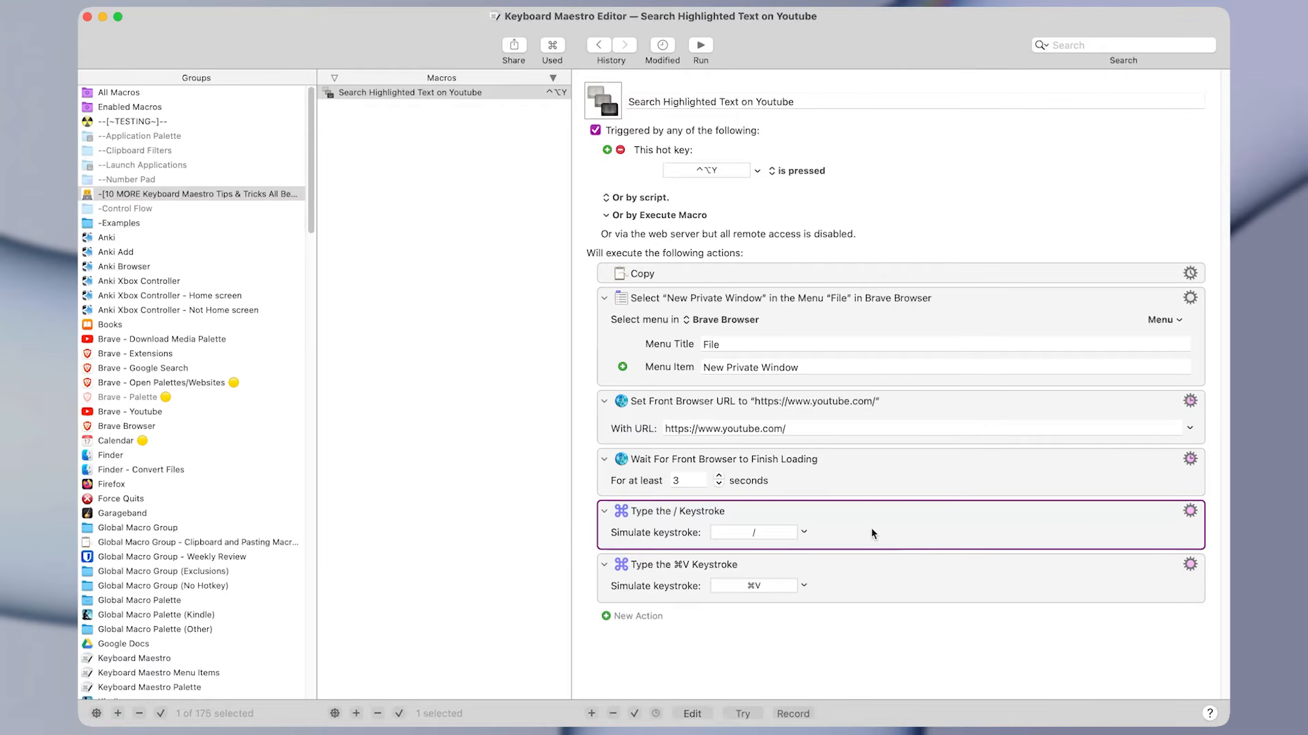
{"action": "left_click", "coordinate": [844, 471]}
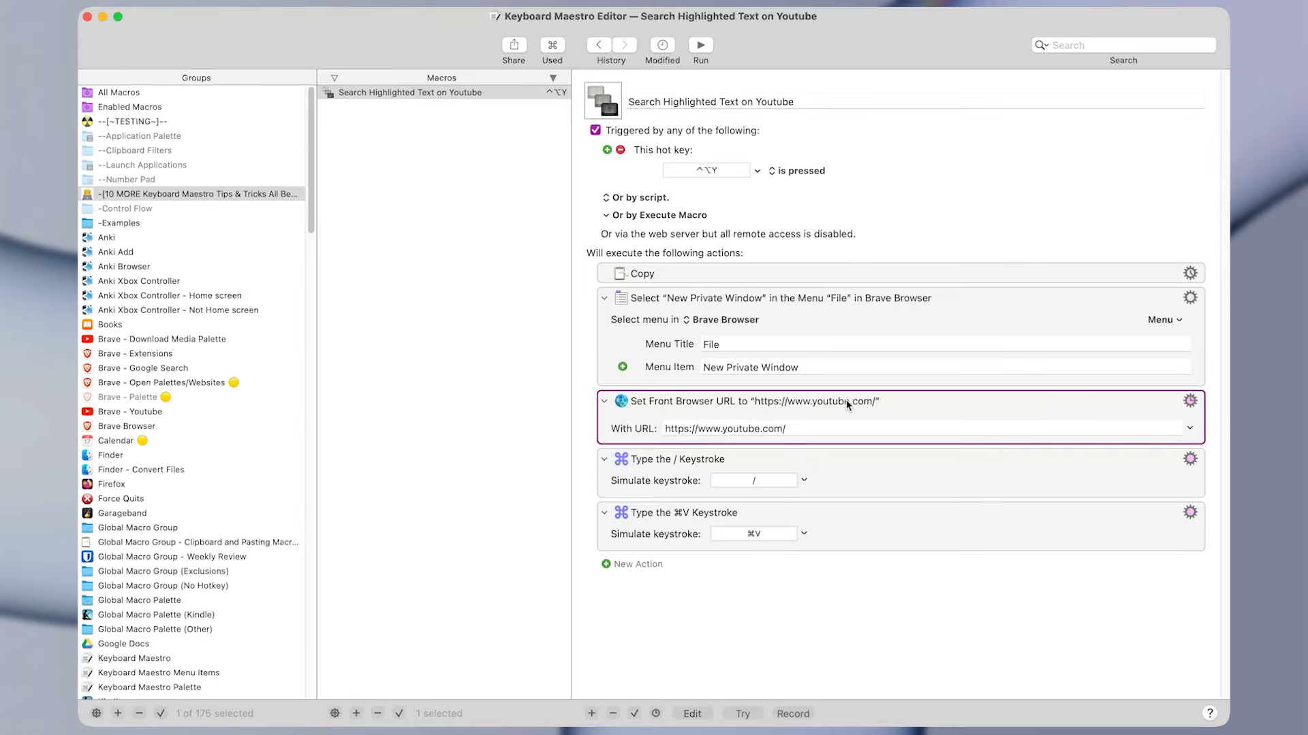
- Insert a Set Action Delay action between the Set Front Browser URL action and the / keystroke action
{"action": "key", "text": "ctrl+super+t"}
{"action": "type", "text": "wai"}
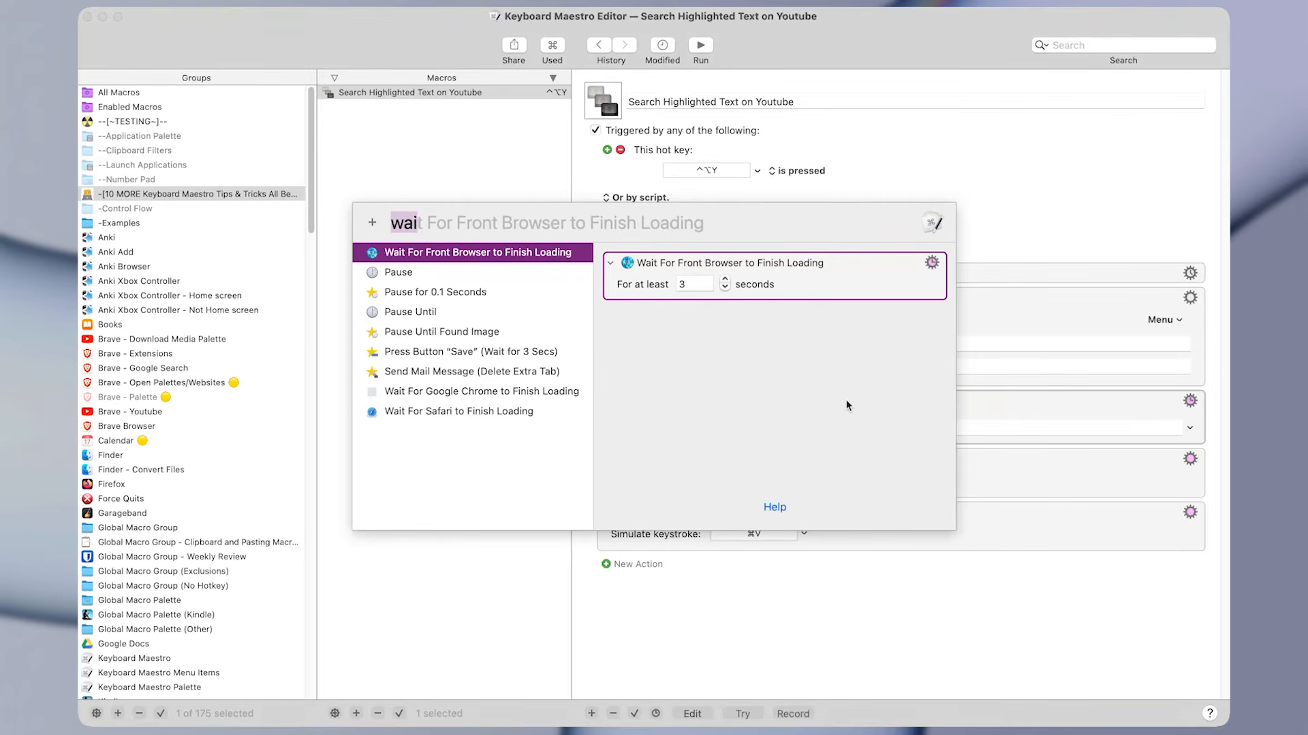
{"action": "type", "text": "de"}
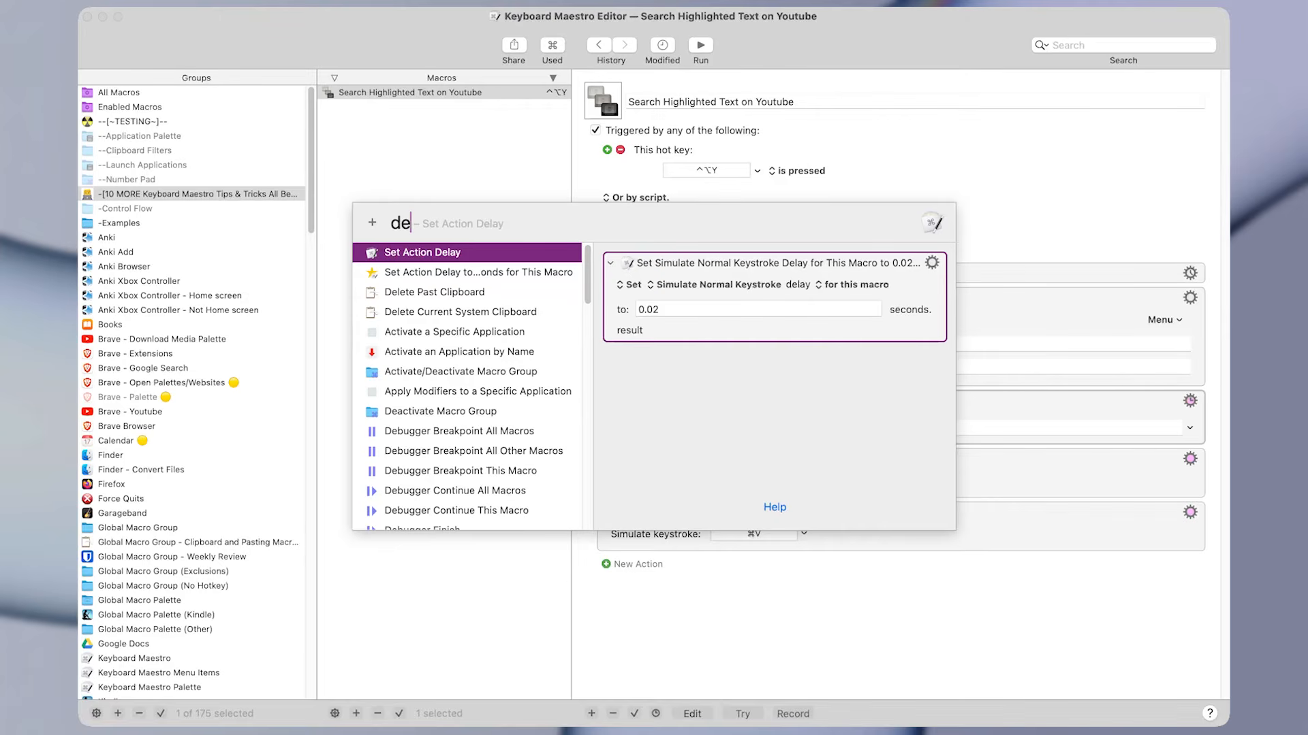
{"action": "key", "text": "Return"}
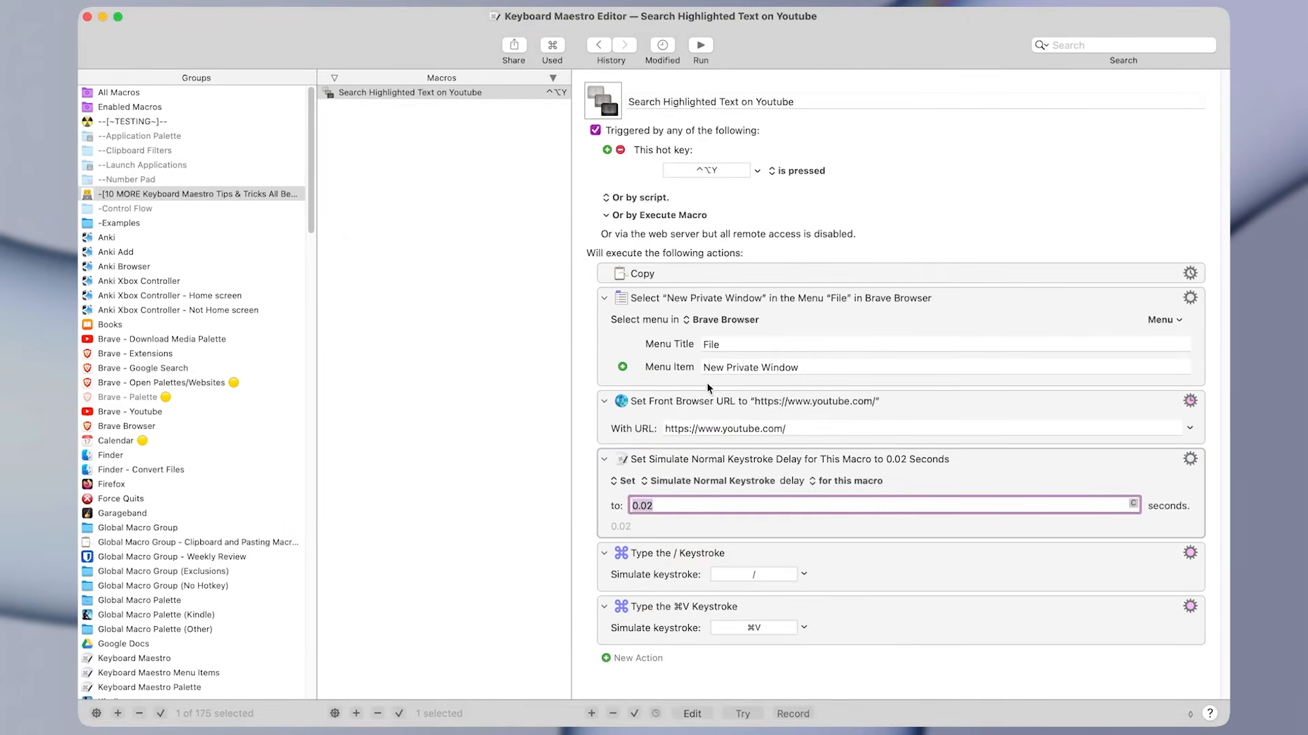
- Change the delay type of the Set Action Delay action to Between Actions
{"action": "left_click", "coordinate": [664, 460]}
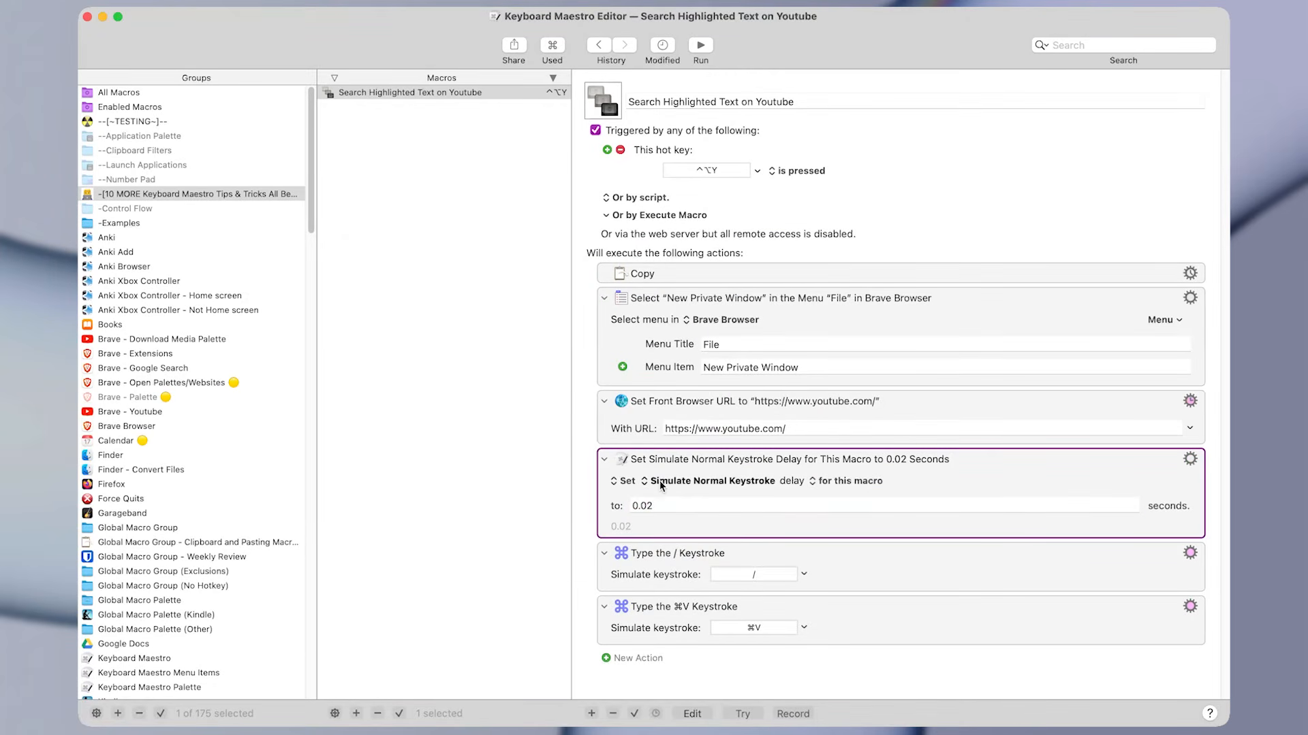
{"action": "left_click", "coordinate": [660, 479]}
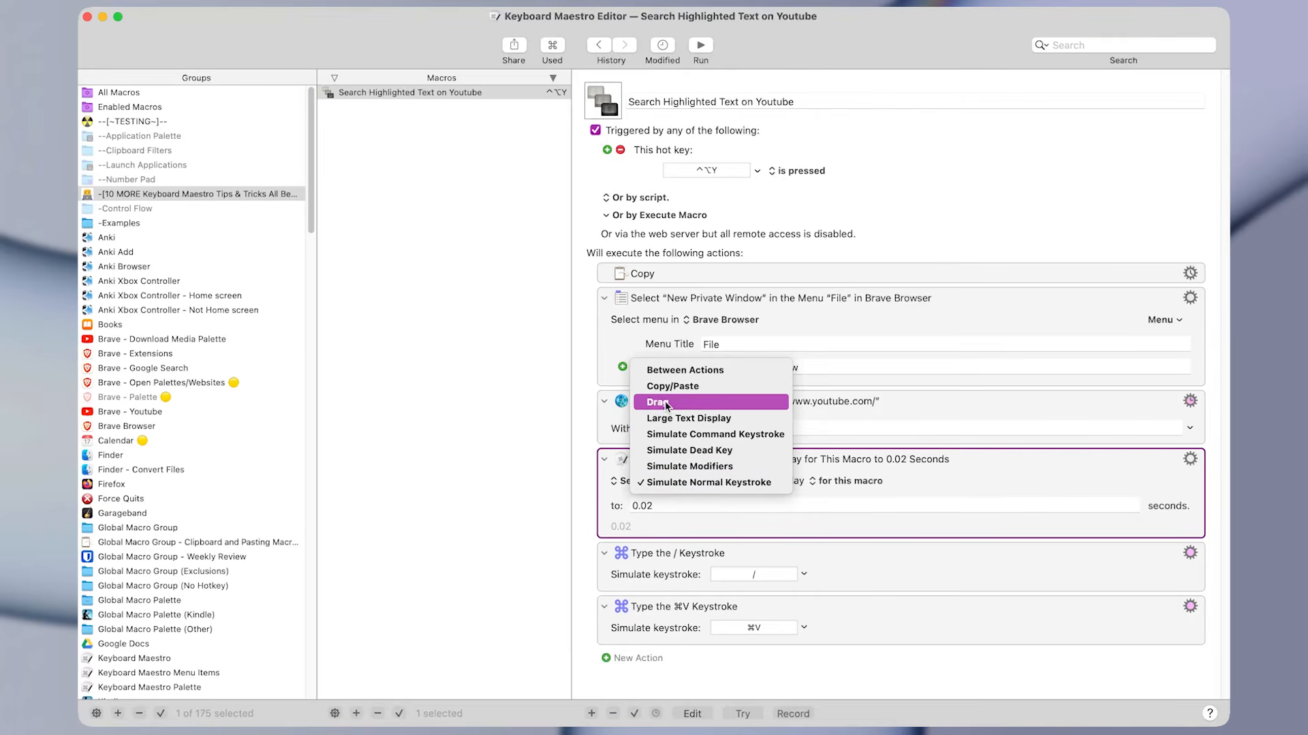
{"action": "left_click", "coordinate": [679, 372]}
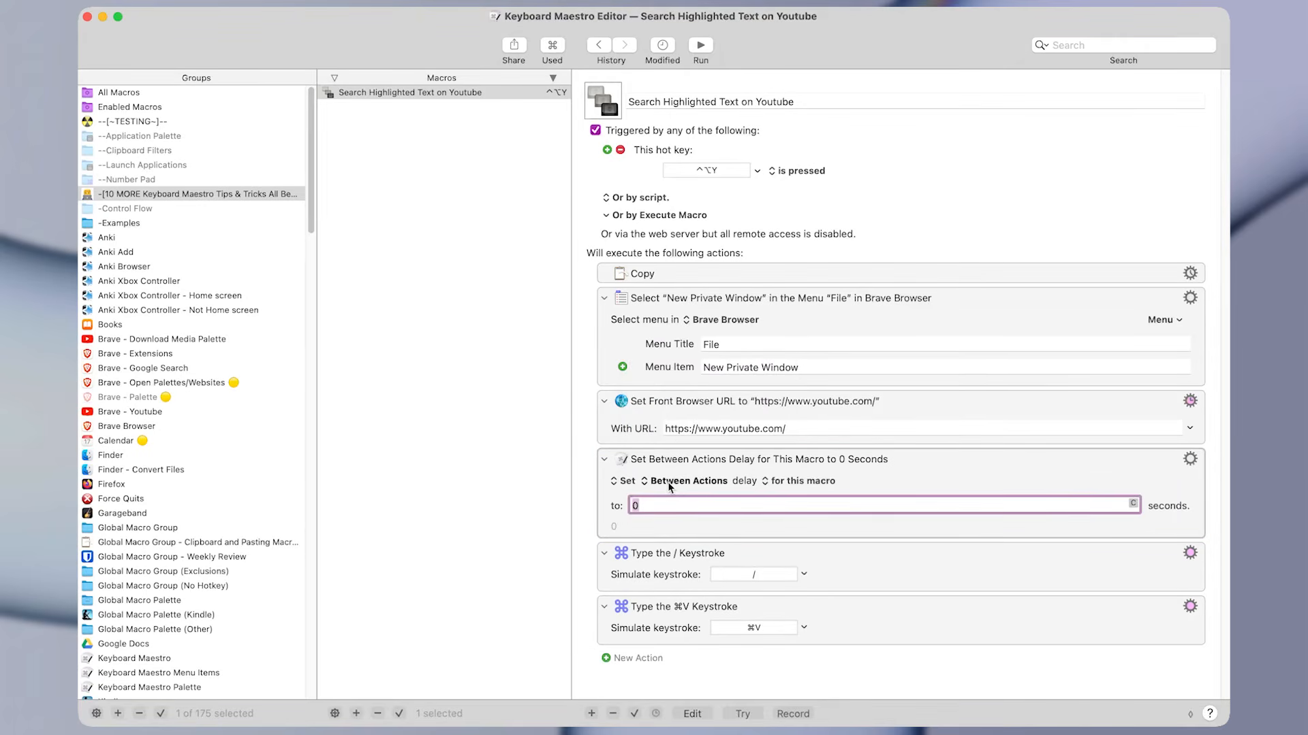
- Set the Between Actions delay for this macro to 0.5 seconds
{"action": "left_click", "coordinate": [681, 503]}
{"action": "type", "text": ".5"}
{"action": "left_click", "coordinate": [957, 461]}
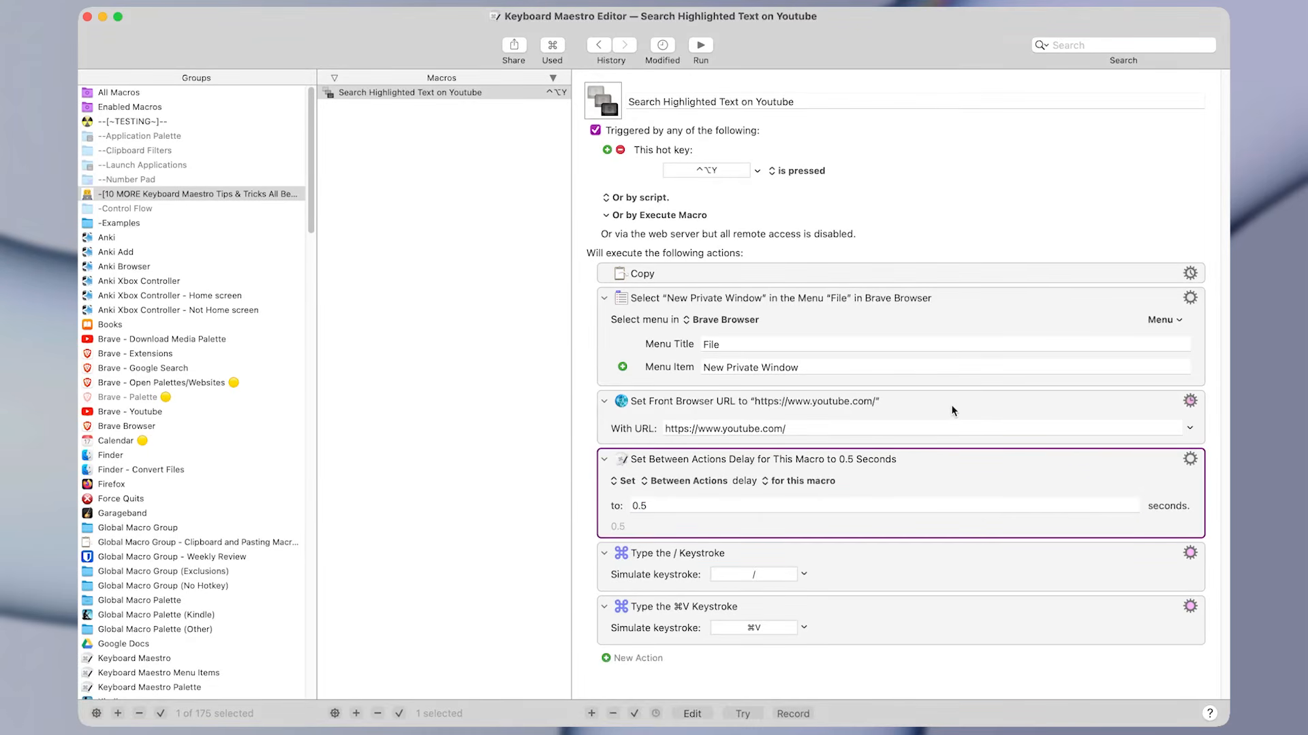
- Examine which actions before and after the Set Action Delay action are affected by the delay
{"action": "left_click", "coordinate": [950, 410]}
{"action": "left_click", "coordinate": [936, 464]}
{"action": "left_click", "coordinate": [911, 421]}
{"action": "left_click", "coordinate": [881, 553]}
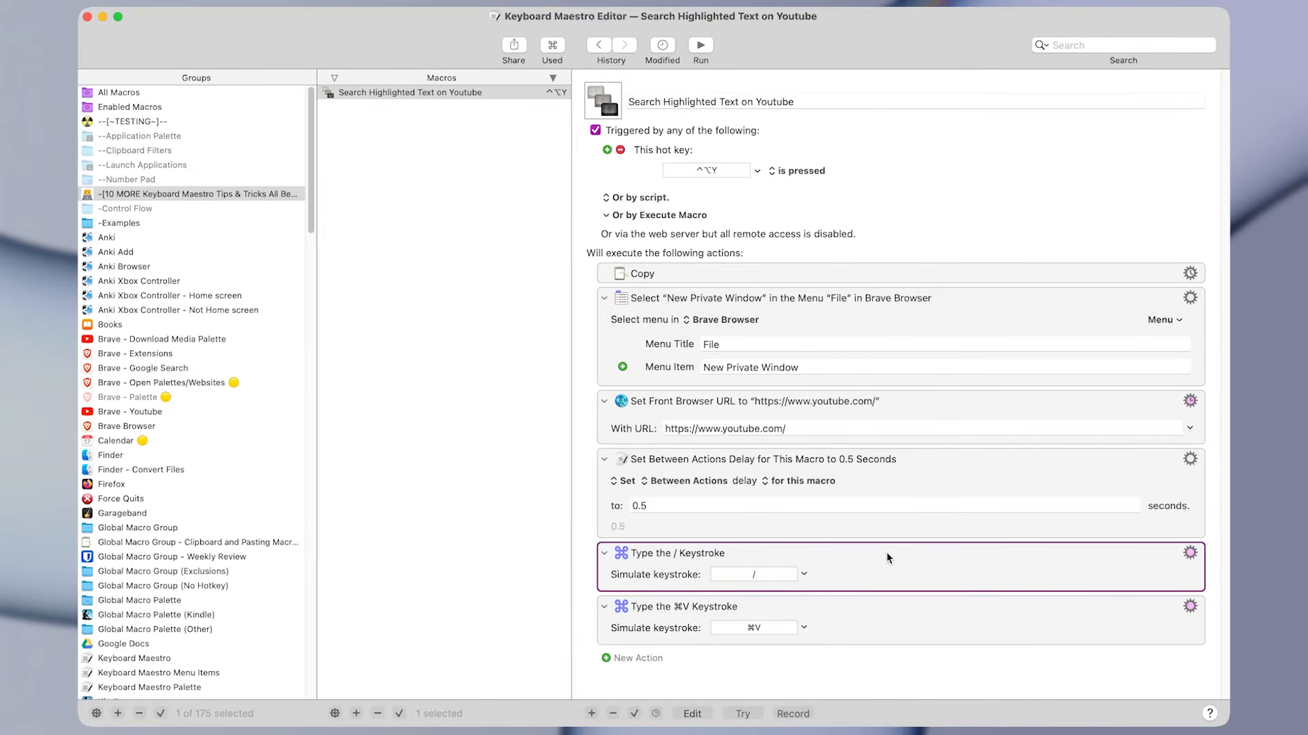
{"action": "left_click", "coordinate": [754, 497]}
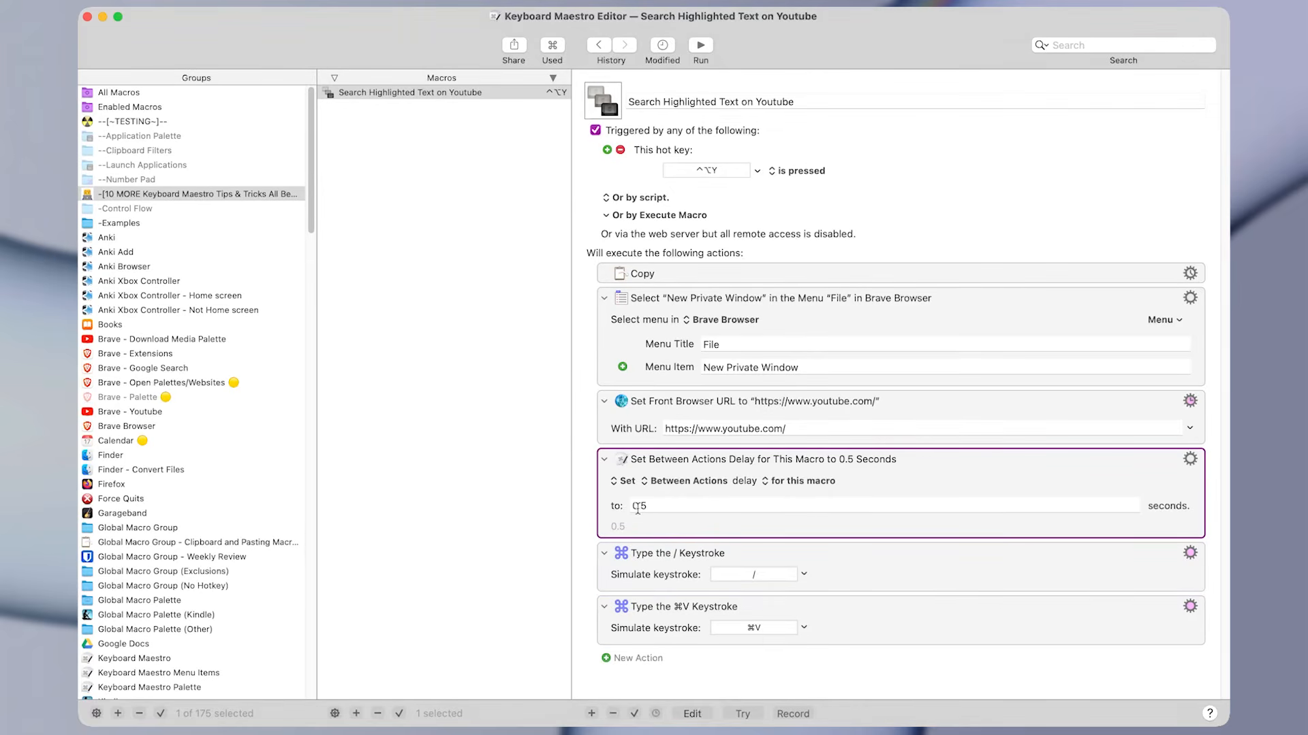
{"action": "left_click_drag", "start_coordinate": [649, 507], "coordinate": [571, 546]}
{"action": "left_click", "coordinate": [625, 537]}
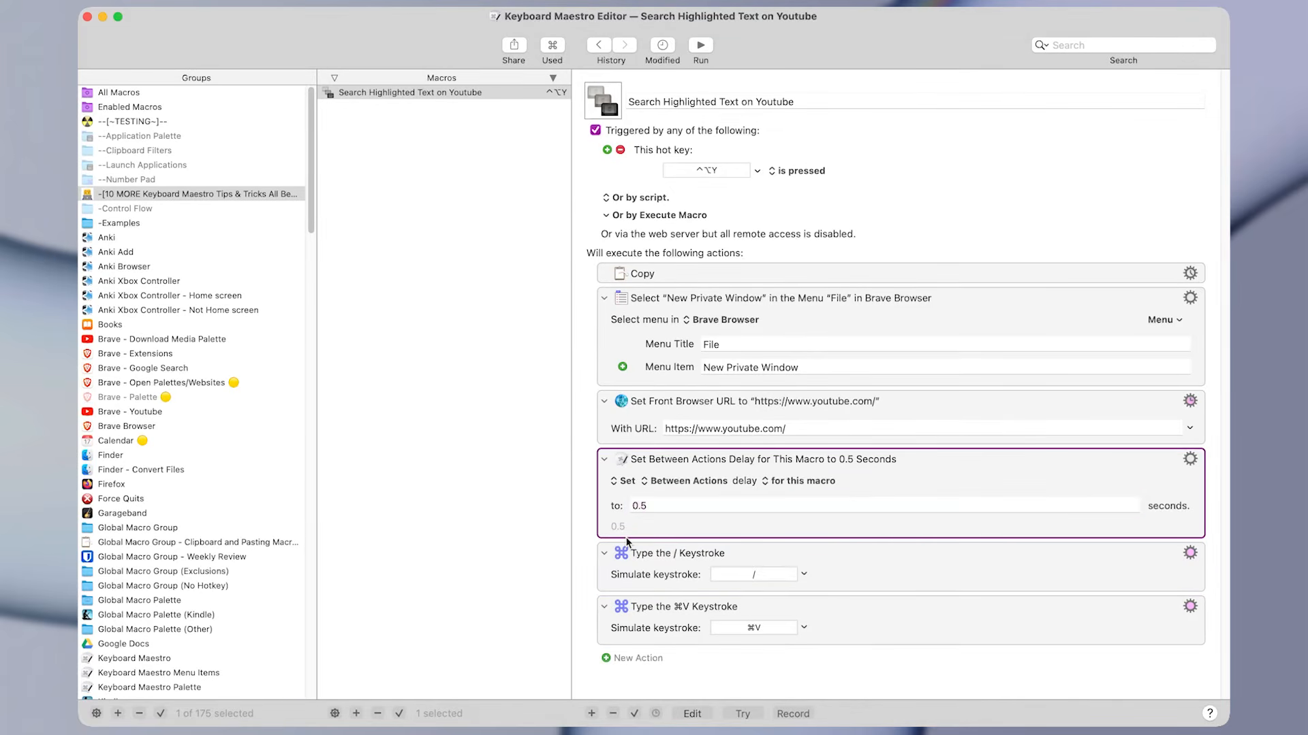
{"action": "left_click", "coordinate": [859, 573]}
{"action": "left_click", "coordinate": [849, 611]}
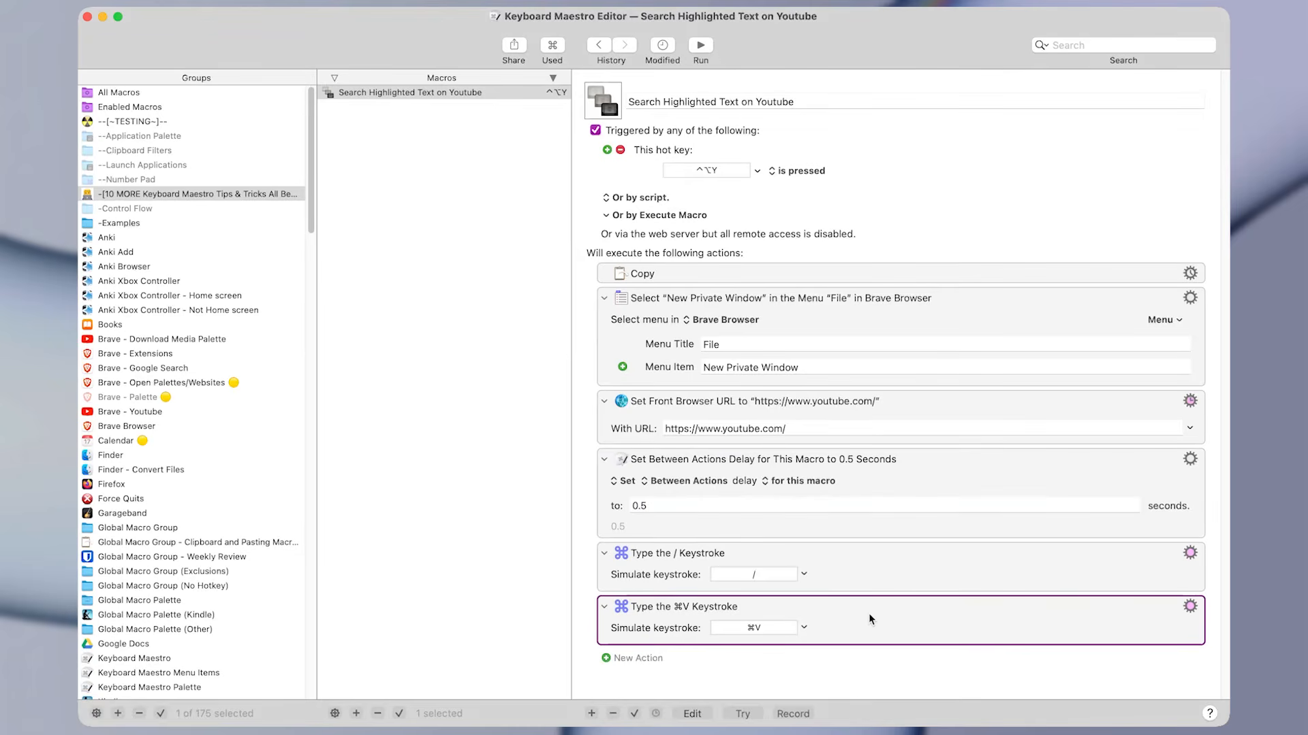
- Move the Set Action Delay action to the start of the action list, above Copy, and review the actions following it
{"action": "left_click_drag", "start_coordinate": [876, 492], "coordinate": [868, 269]}
{"action": "left_click", "coordinate": [828, 367]}
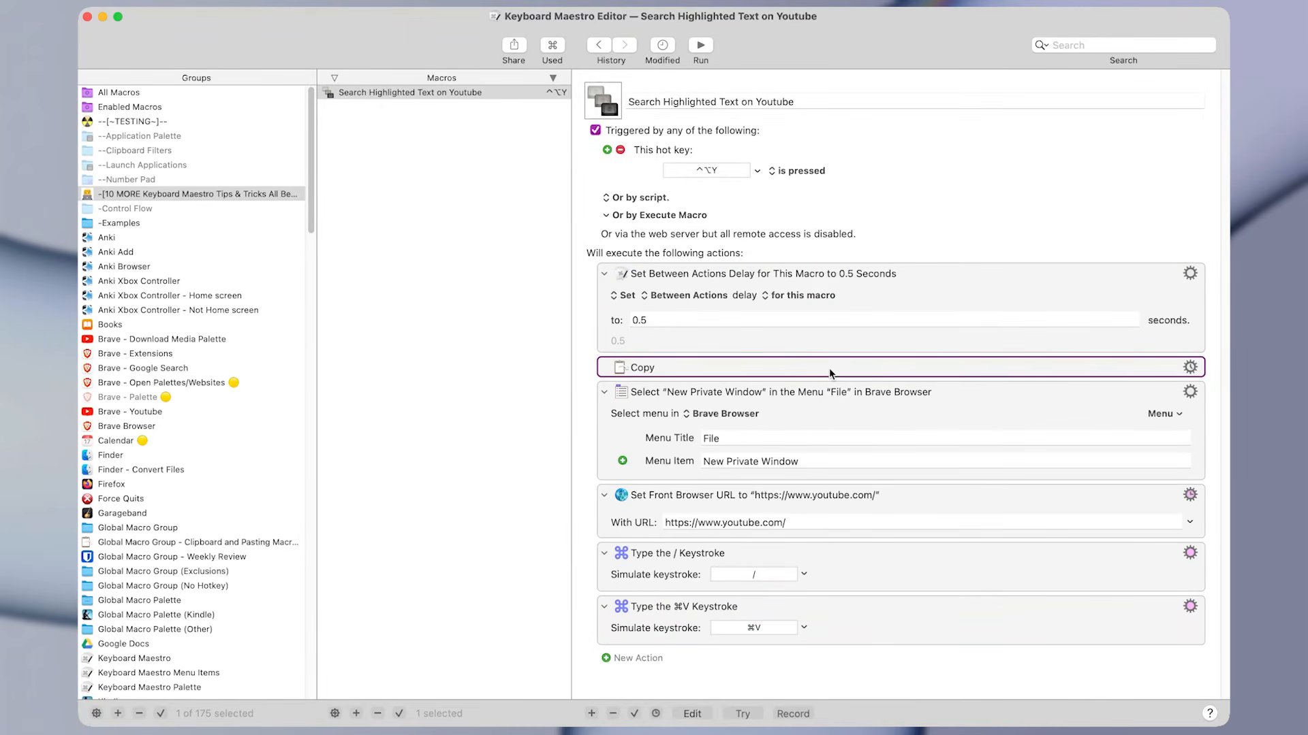
{"action": "left_click", "coordinate": [848, 406]}
{"action": "left_click", "coordinate": [859, 497]}
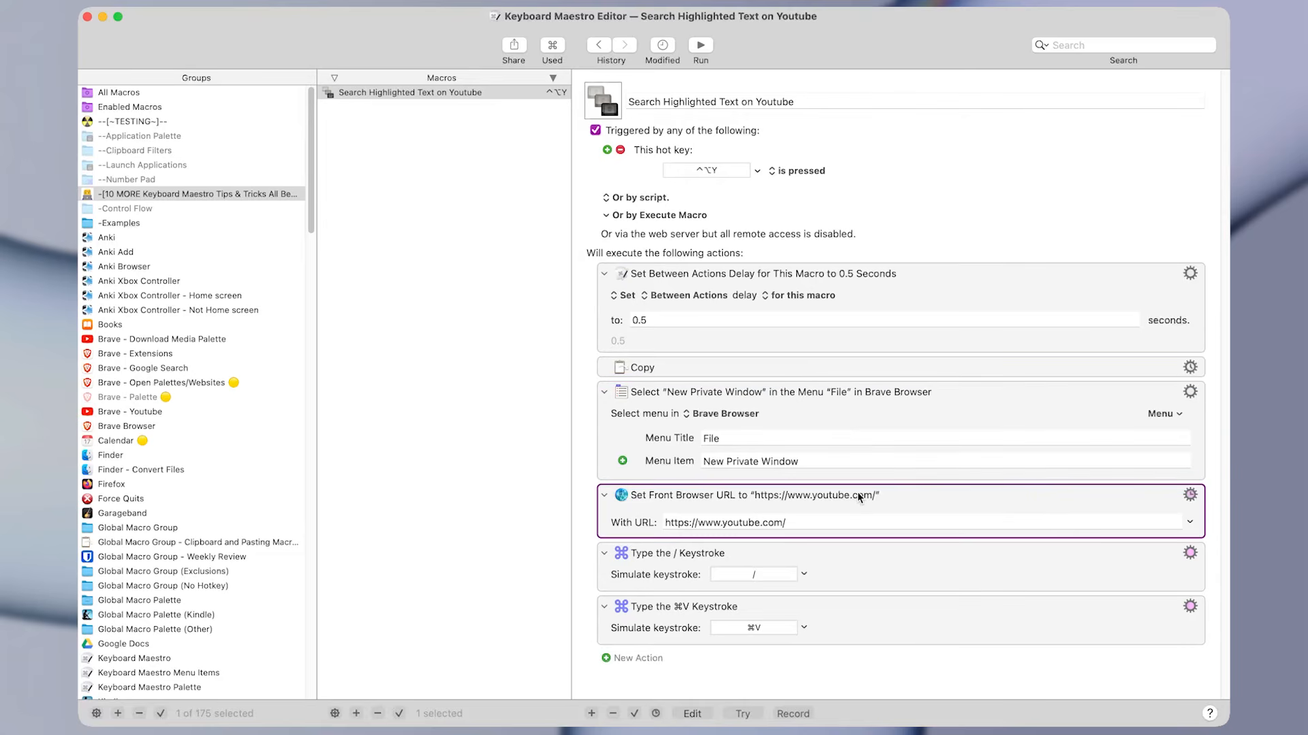
{"action": "left_click", "coordinate": [855, 562]}
{"action": "left_click", "coordinate": [854, 617]}
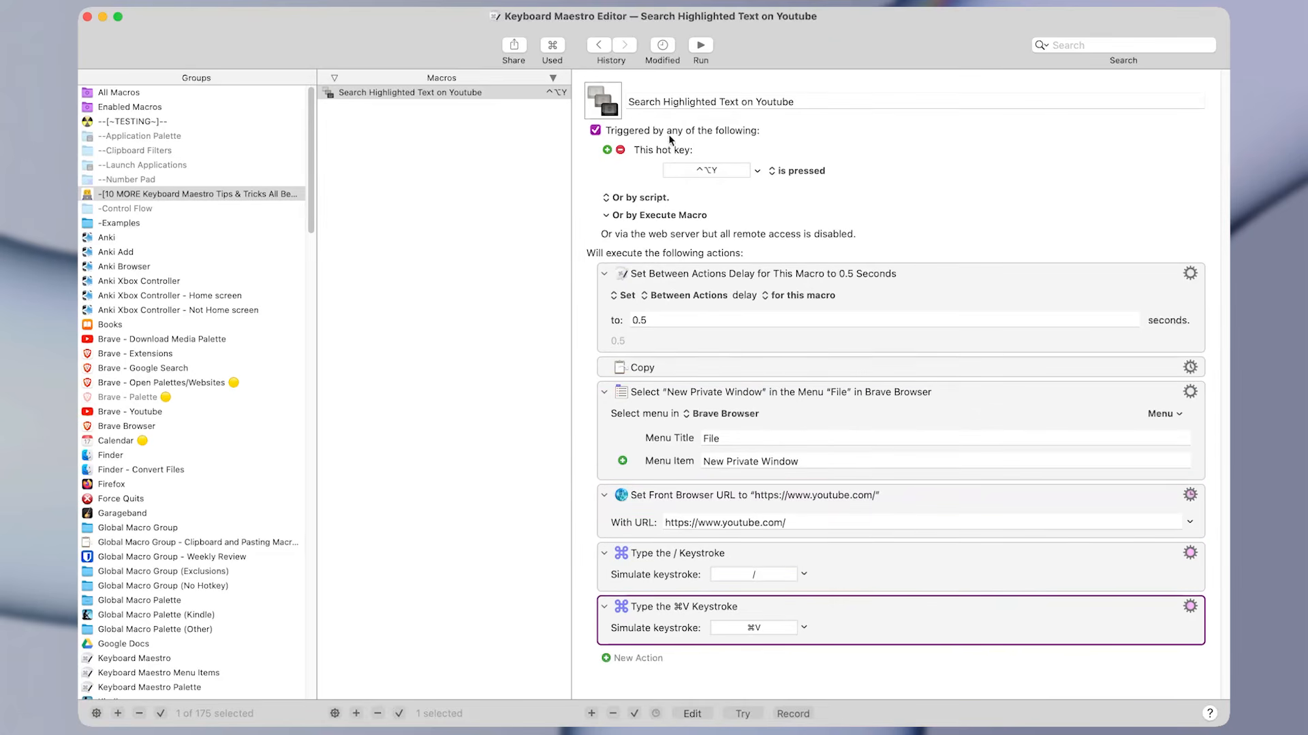
- Run the macro to test the delay, check the text in YouTube's search field, and return to Keyboard Maestro
{"action": "left_click", "coordinate": [701, 46]}
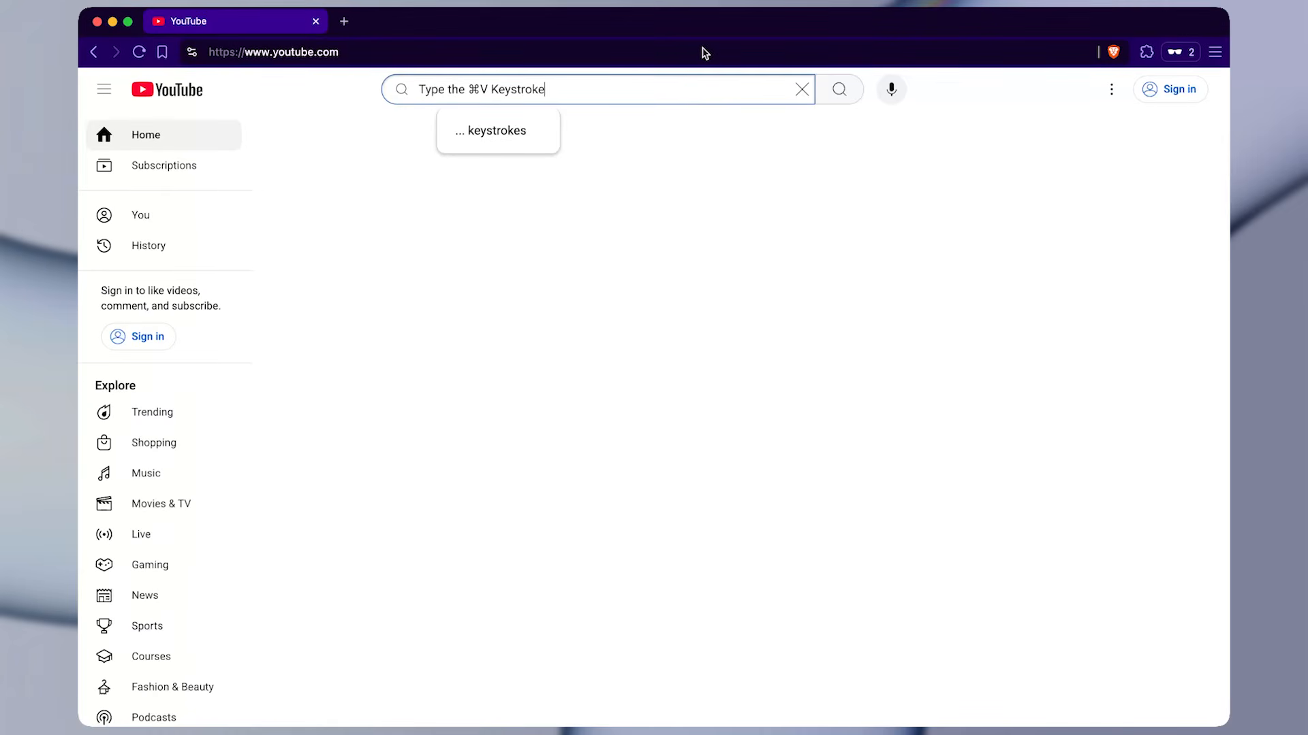
{"action": "mouse_move", "coordinate": [565, 85]}
{"action": "left_mouse_down"}
{"action": "mouse_move", "coordinate": [493, 73]}
{"action": "mouse_move", "coordinate": [409, 89]}
{"action": "mouse_move", "coordinate": [587, 81]}
{"action": "left_mouse_up"}
{"action": "left_click", "coordinate": [414, 90]}
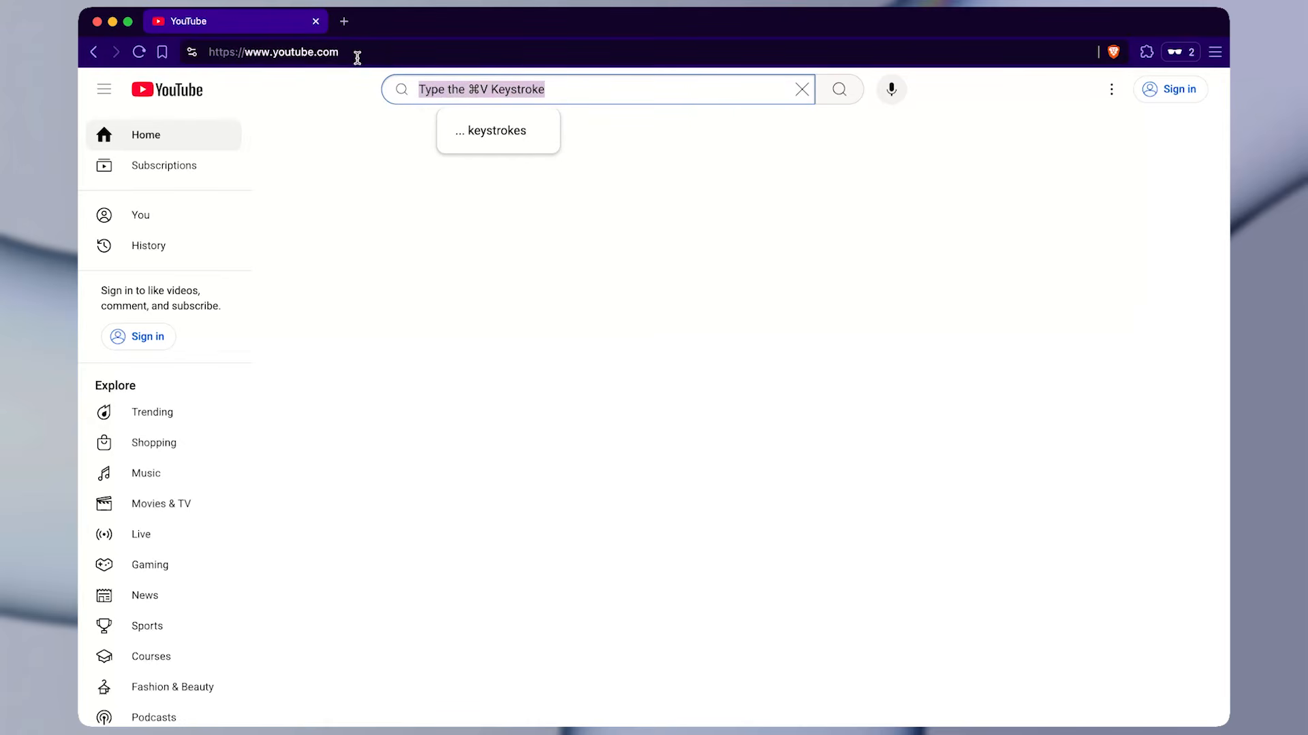
{"action": "triple_click", "coordinate": [428, 88]}
{"action": "left_click", "coordinate": [657, 169]}
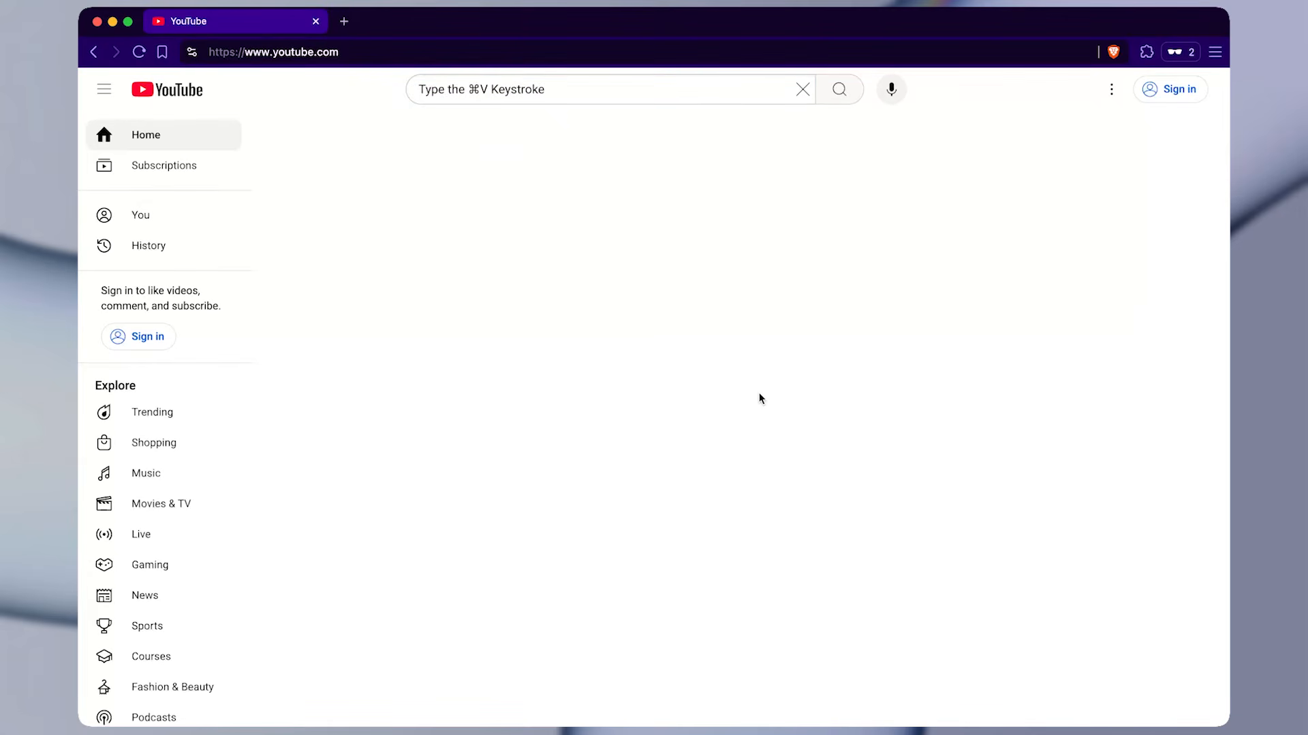
{"action": "key", "text": "super+Tab"}
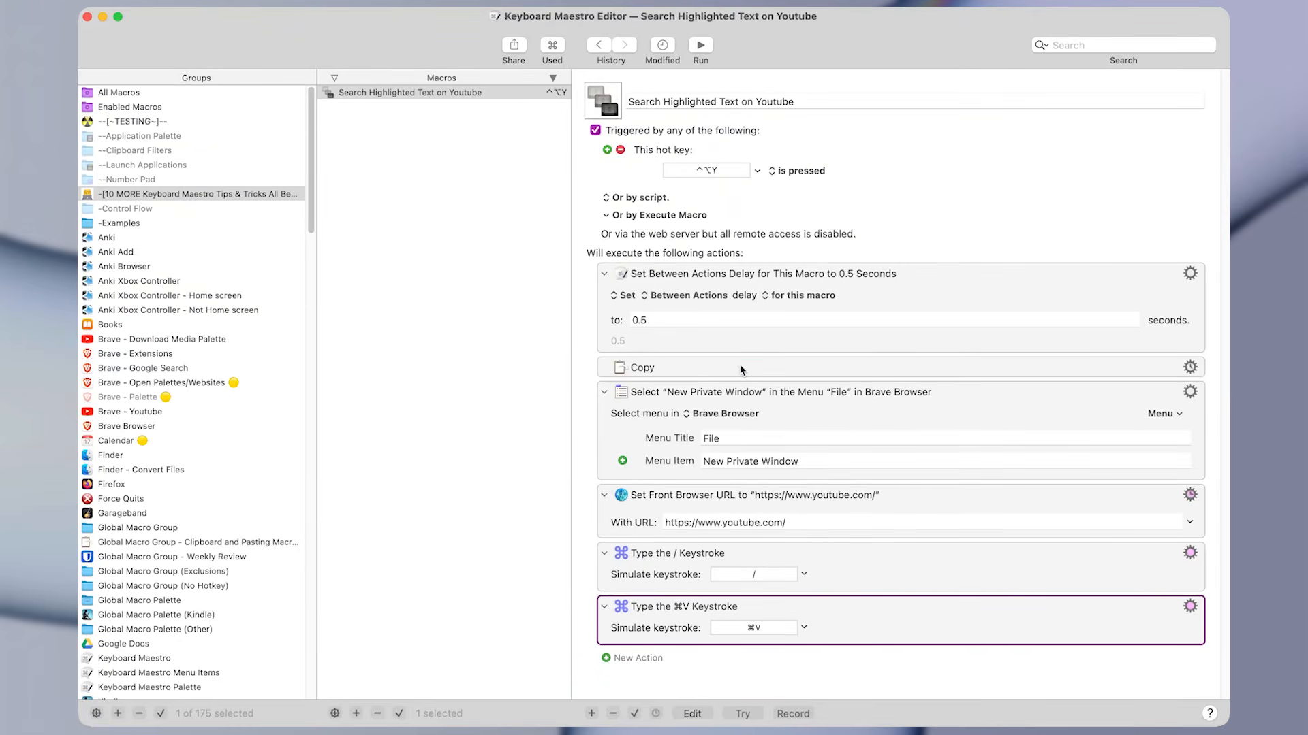
- Delete the Set Action Delay action from the start of the macro
{"action": "left_click", "coordinate": [740, 366]}
{"action": "left_click", "coordinate": [696, 344]}
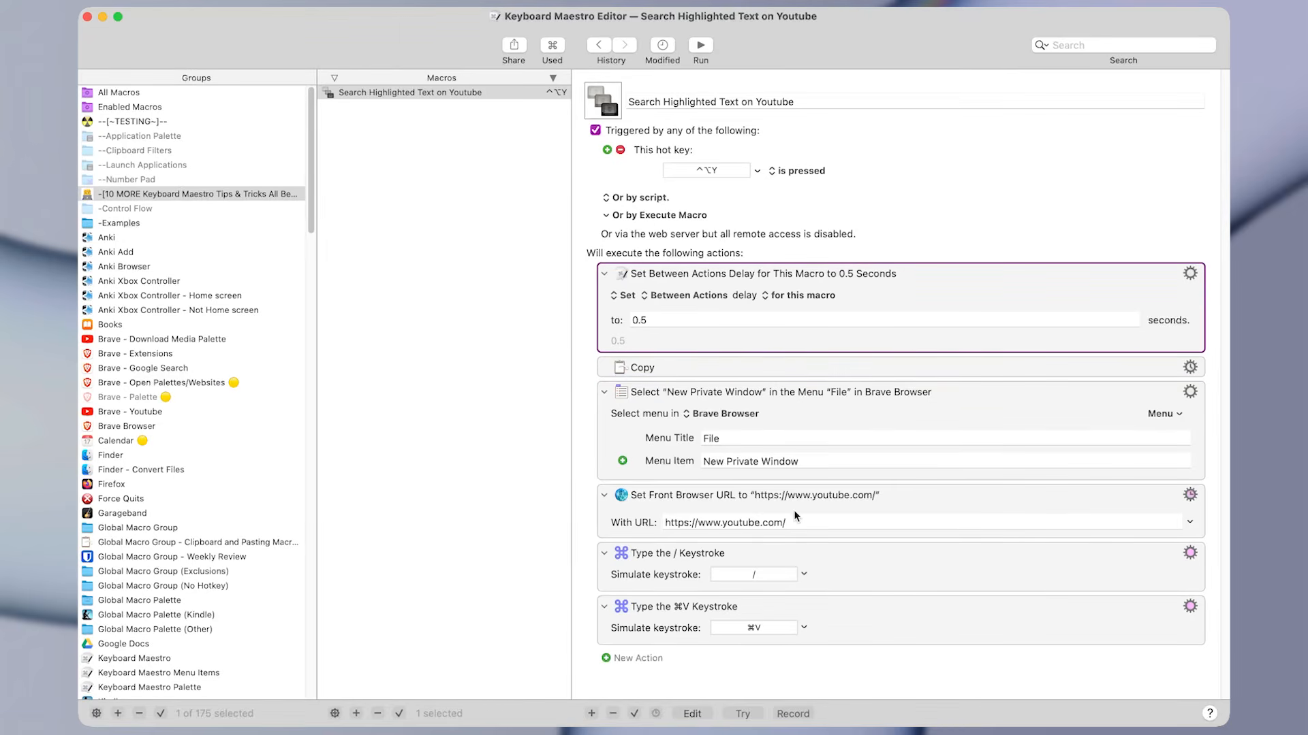
{"action": "key", "text": "Delete"}
- Insert a Pause action after the Set Front Browser URL action and set it to 0.5 seconds
{"action": "left_click", "coordinate": [854, 402]}
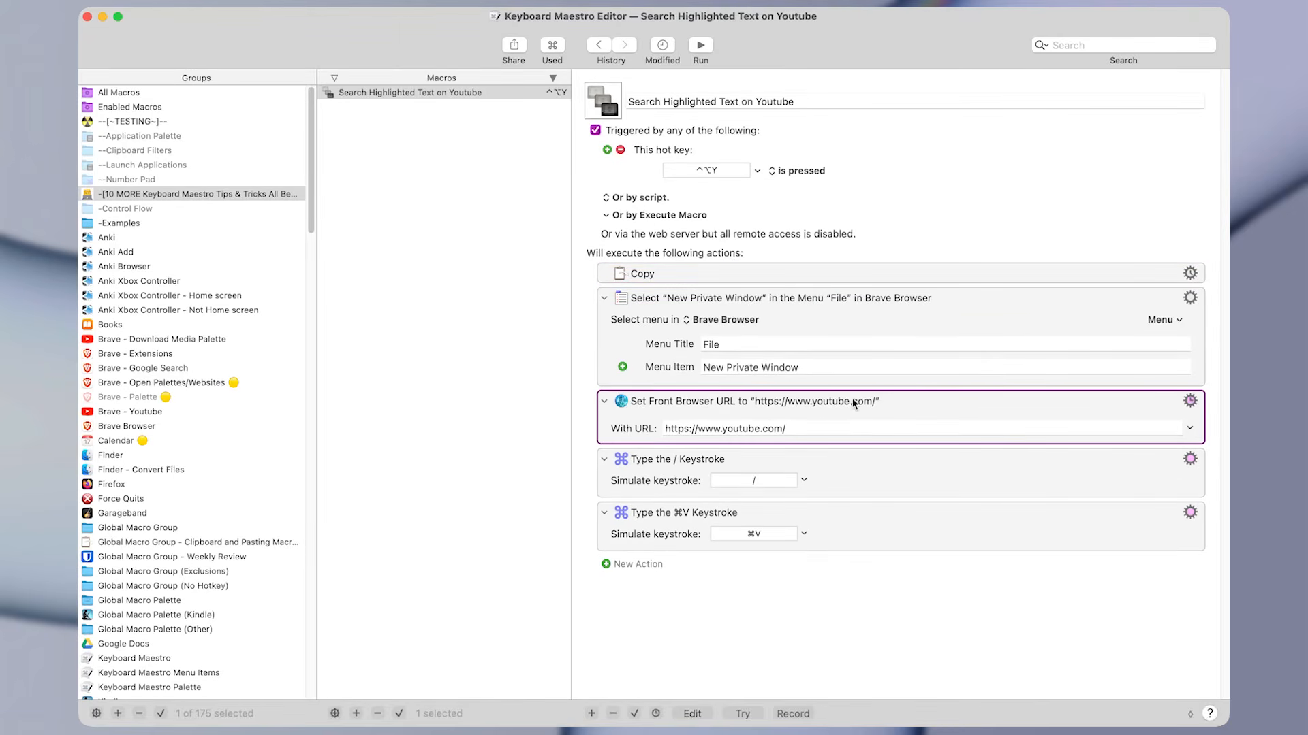
{"action": "key", "text": "ctrl+super+a"}
{"action": "type", "text": "pau"}
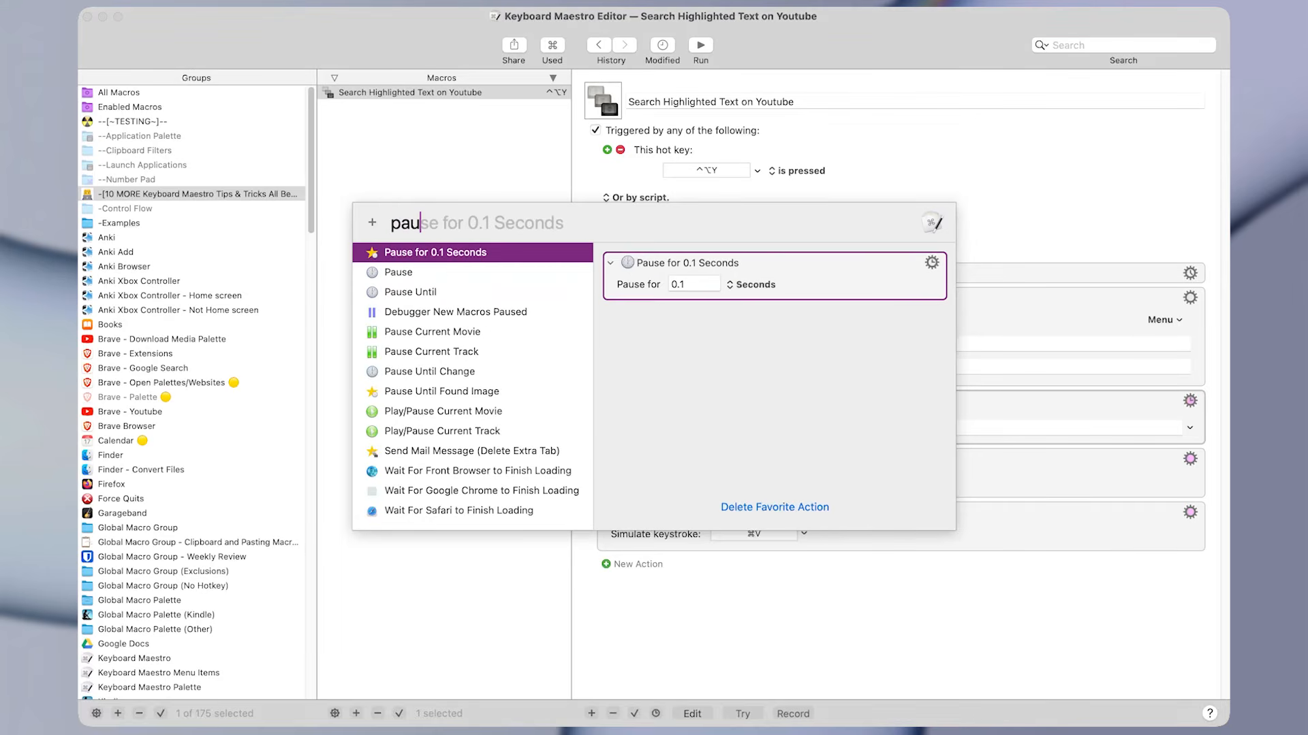
{"action": "key", "text": "Down"}
{"action": "key", "text": "Return"}
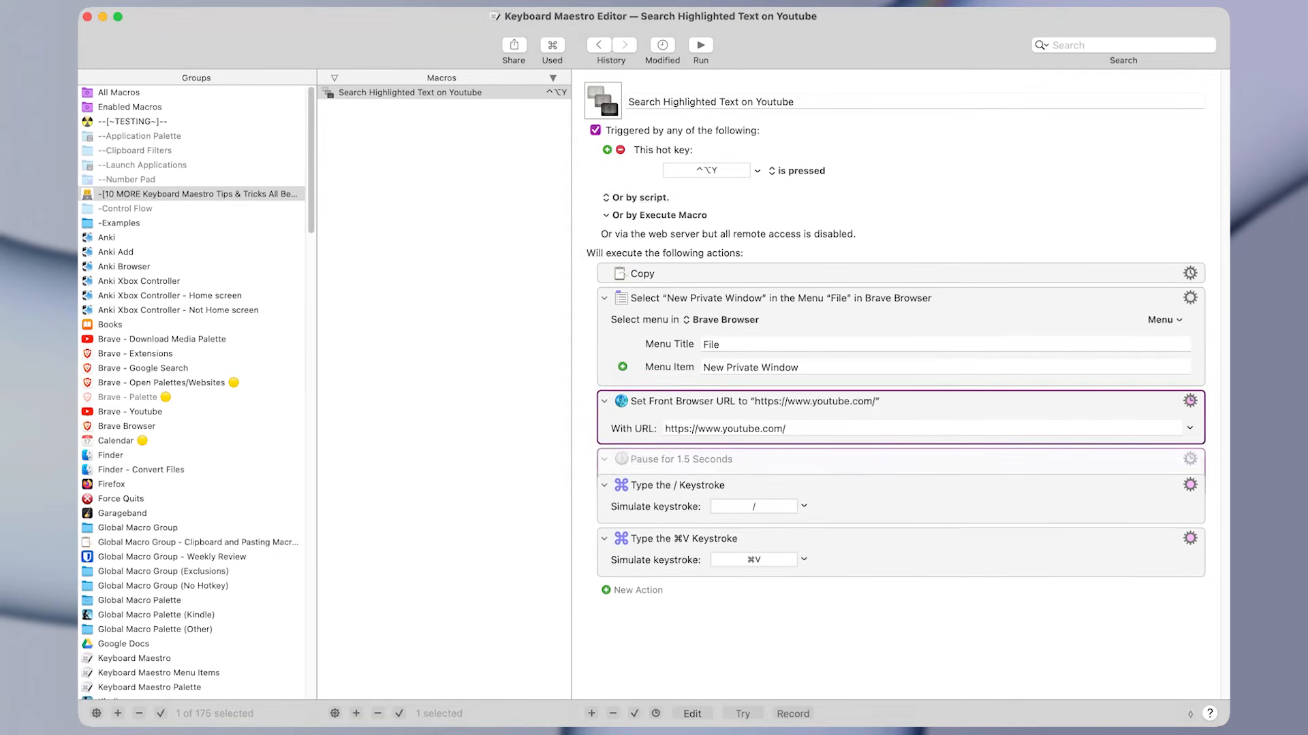
{"action": "type", "text": "0."}
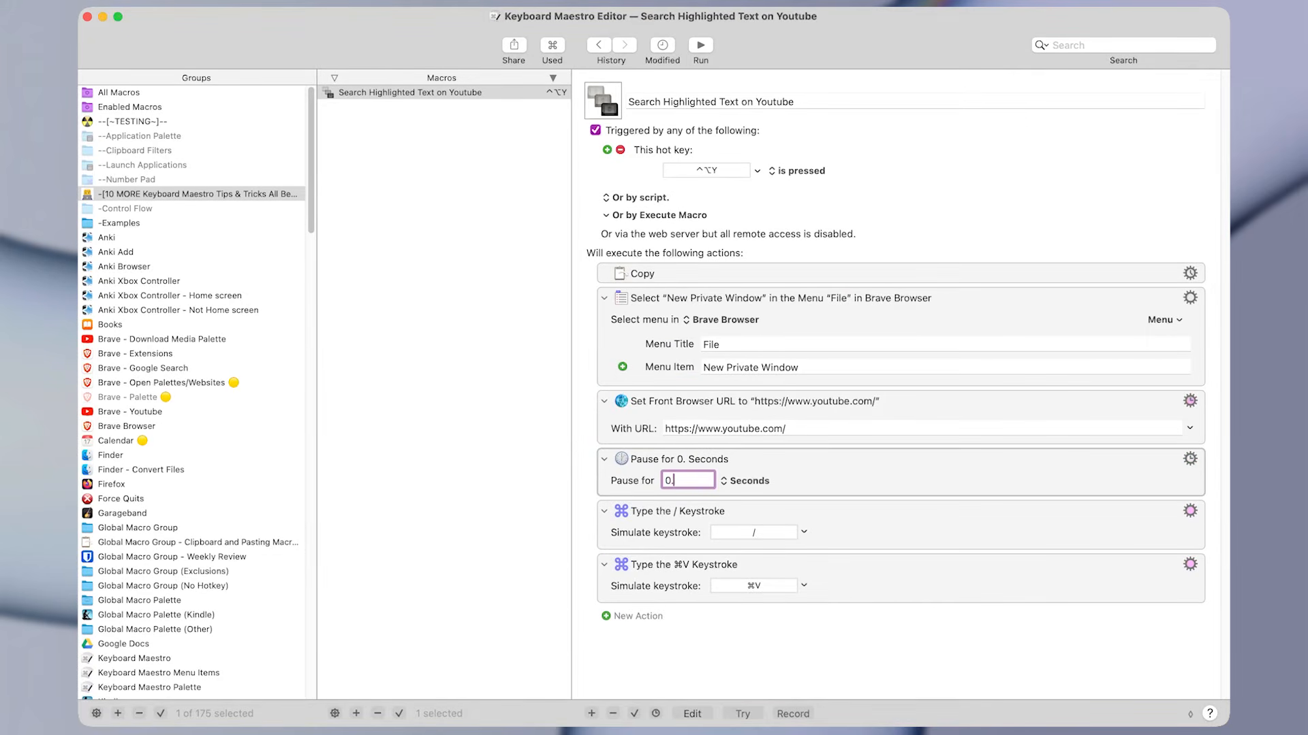
{"action": "type", "text": "5"}
{"action": "left_click", "coordinate": [869, 459]}
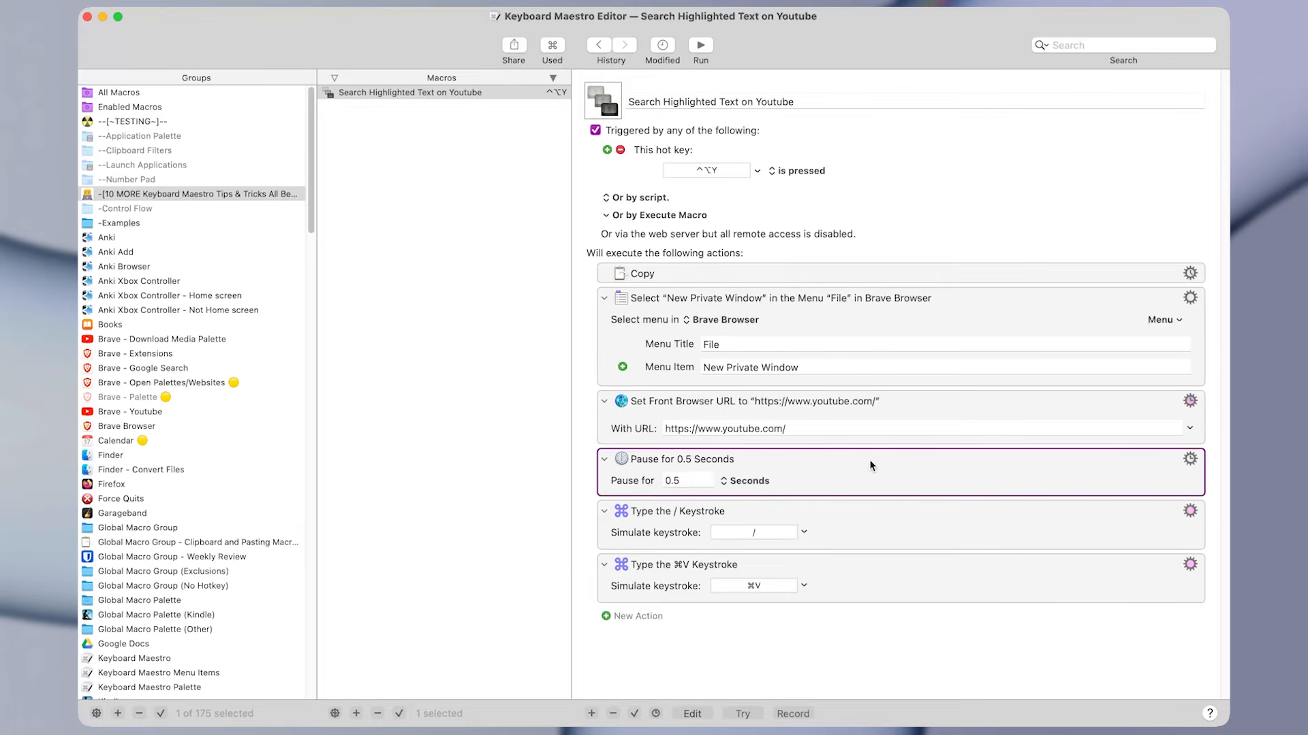
- Run the macro to test the pause, check YouTube's search field, and return to Keyboard Maestro
{"action": "left_click", "coordinate": [701, 44]}
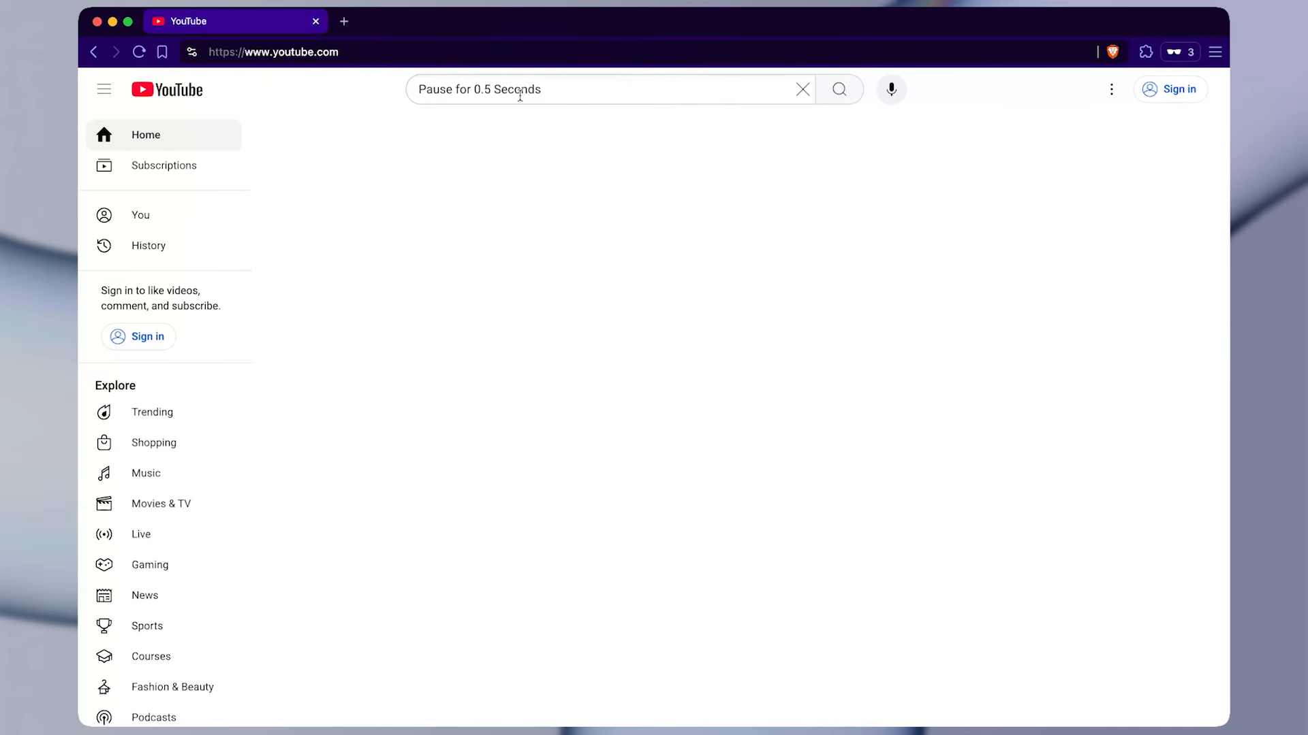
{"action": "left_click", "coordinate": [770, 207]}
{"action": "key", "text": "super+Tab"}
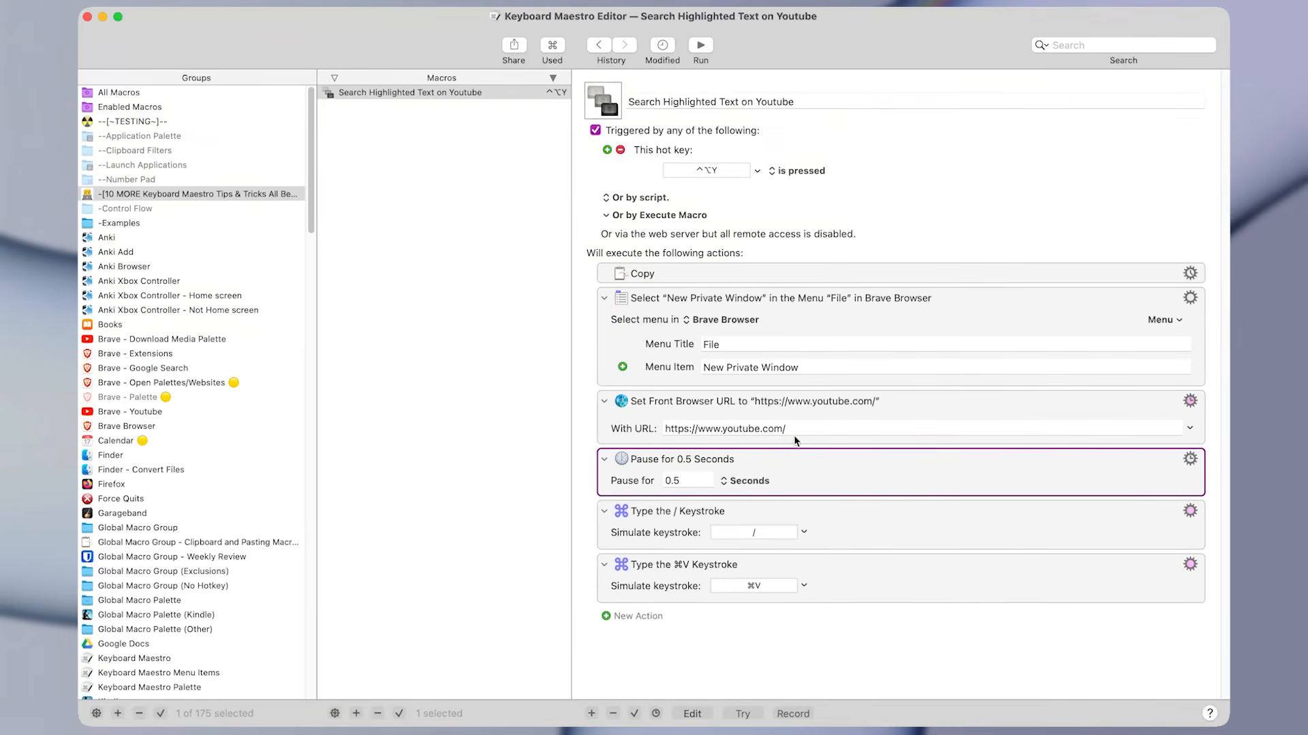
- Try adding a Wait For Front Browser to Finish Loading action after the Pause action, and remove it again
{"action": "key", "text": "ctrl+super+t"}
{"action": "type", "text": "waki"}
{"action": "key", "text": "BackSpace"}
{"action": "key", "text": "BackSpace"}
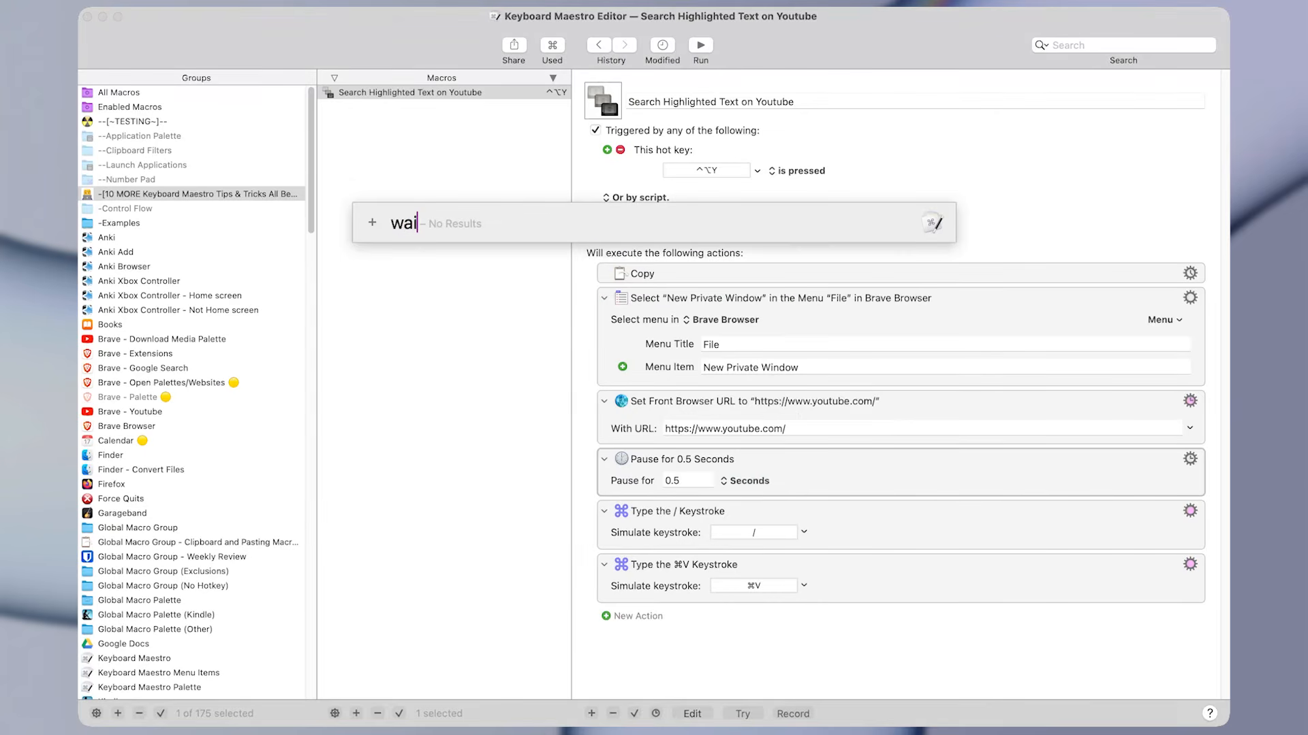
{"action": "type", "text": "it"}
{"action": "key", "text": "Return"}
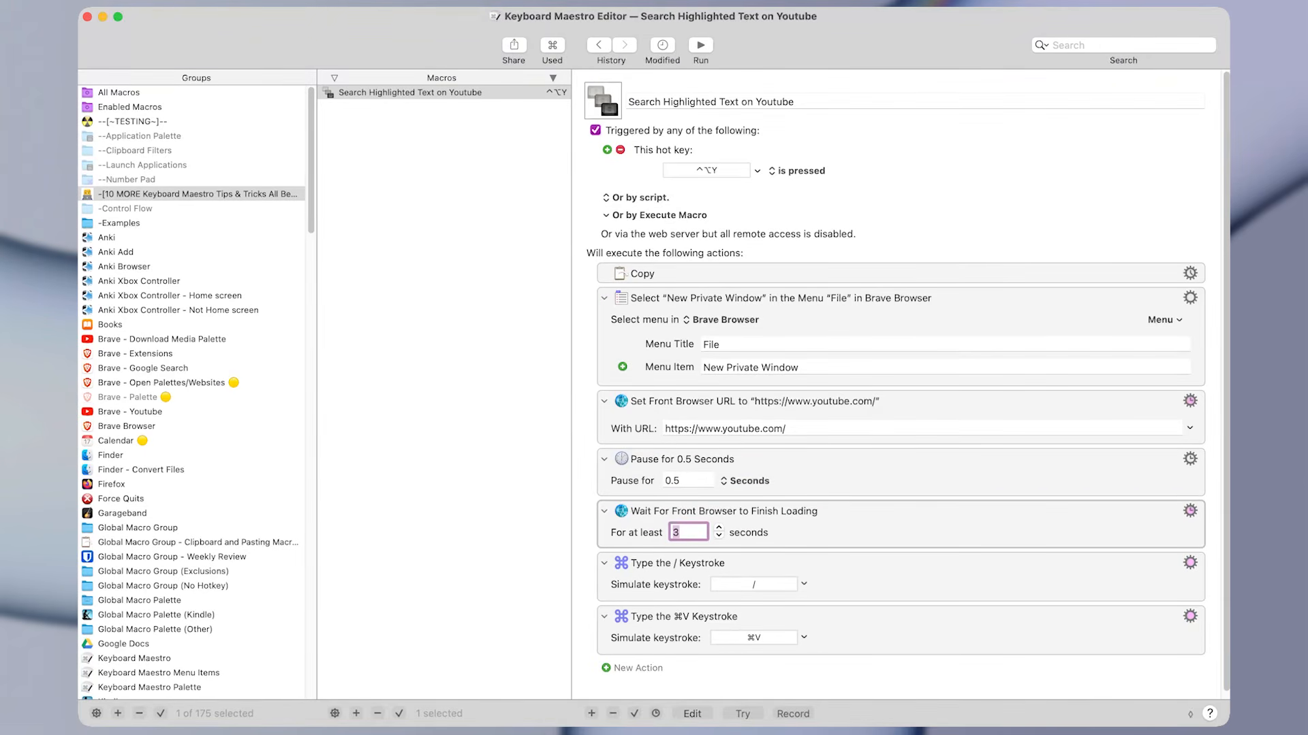
{"action": "left_click", "coordinate": [823, 524]}
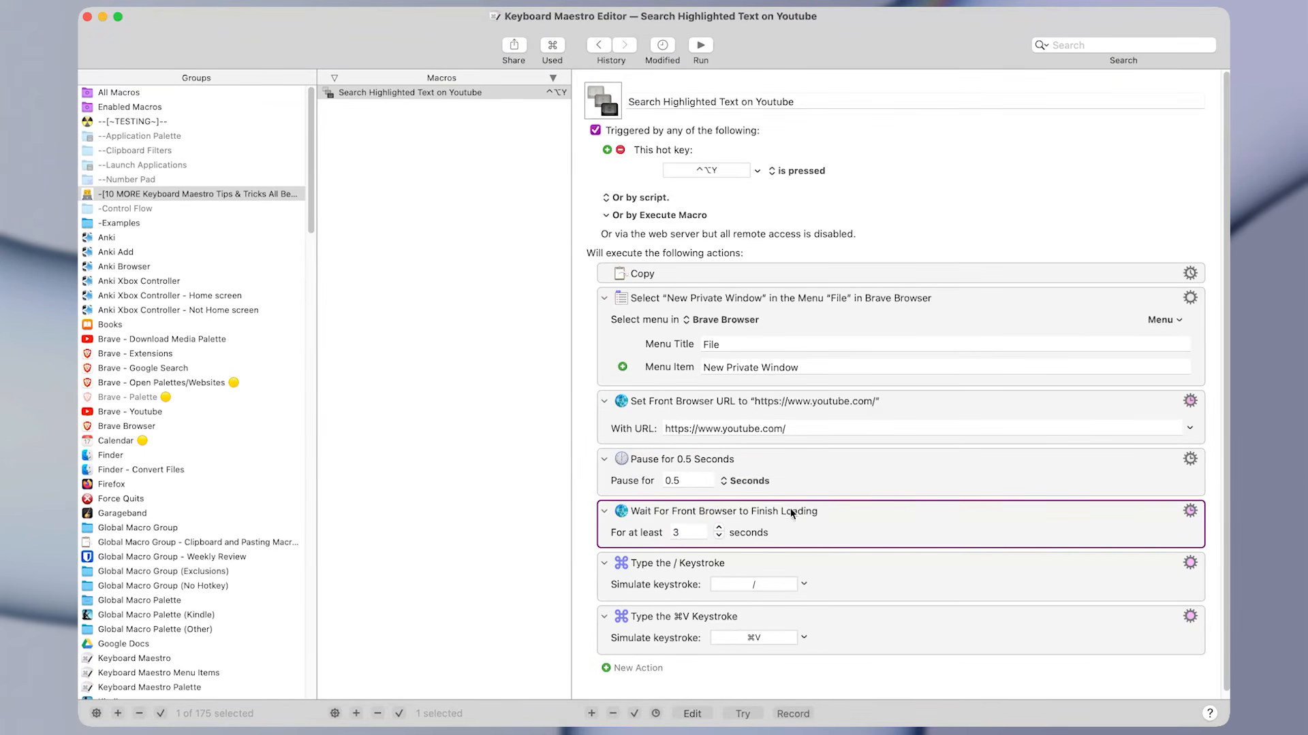
{"action": "key", "text": "Delete"}
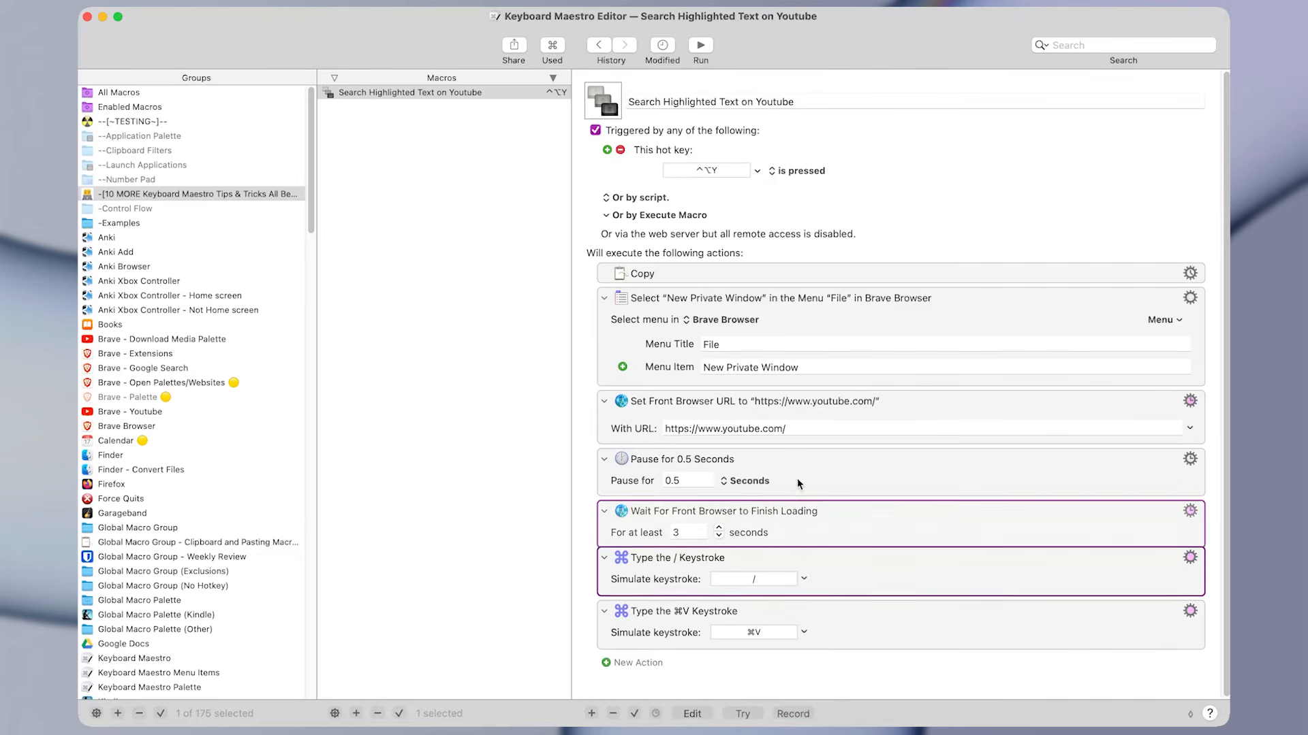
{"action": "left_click", "coordinate": [804, 474]}
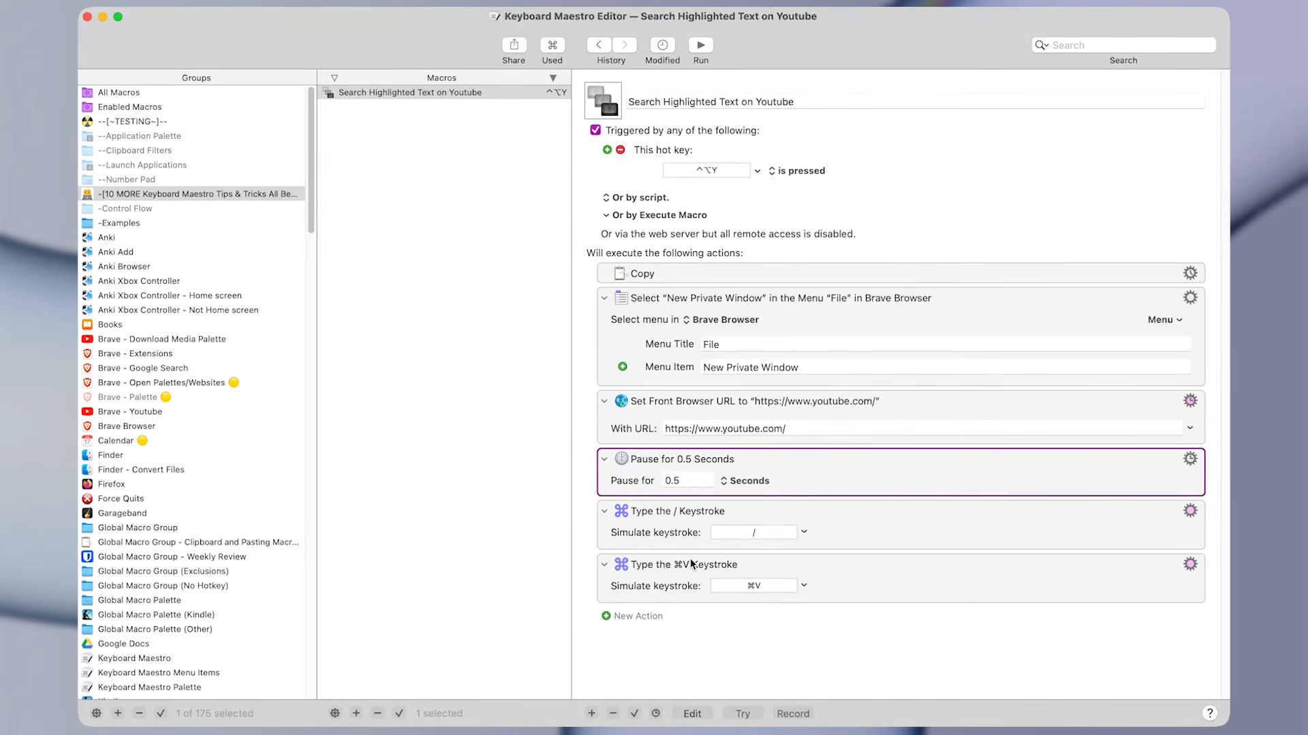
- Duplicate the ⌘V keystroke action at the end of the macro and set the copy's keystroke to Return
{"action": "left_click_drag", "start_coordinate": [828, 588], "coordinate": [784, 625]}
{"action": "left_click", "coordinate": [760, 644]}
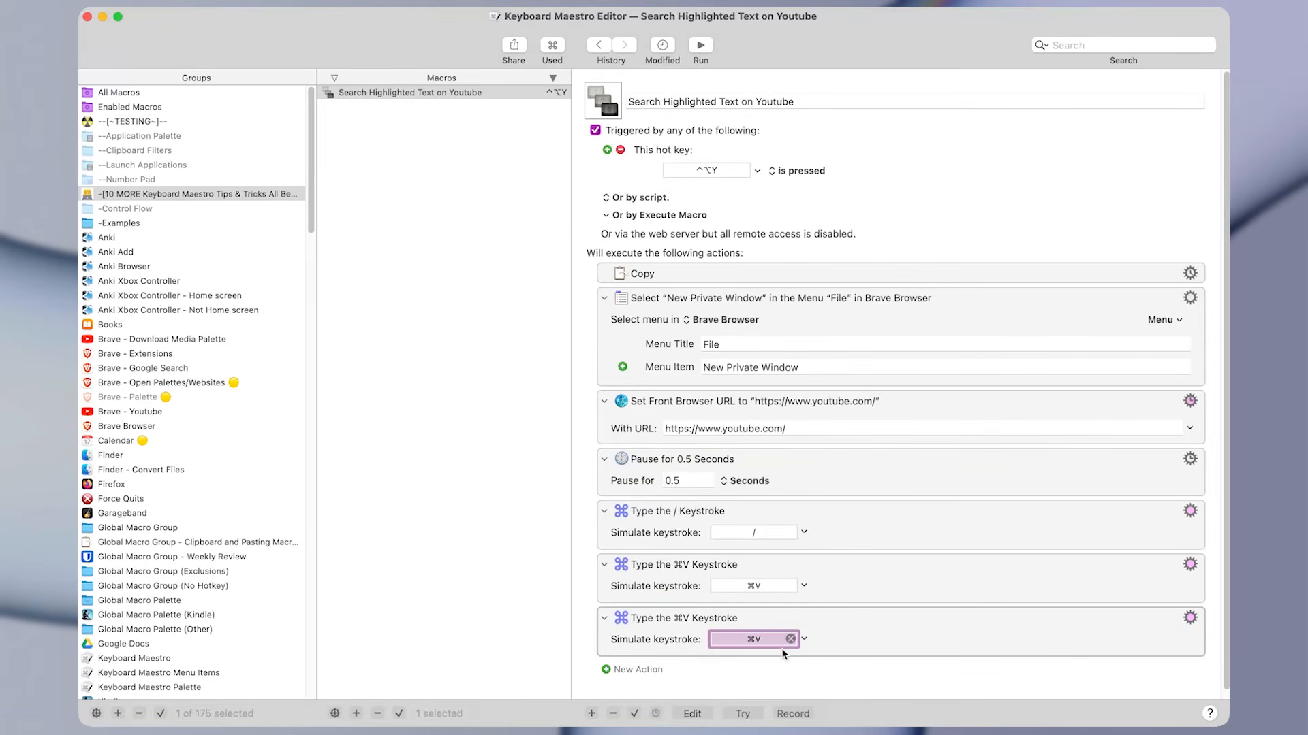
{"action": "key", "text": "Return"}
{"action": "left_click", "coordinate": [782, 594]}
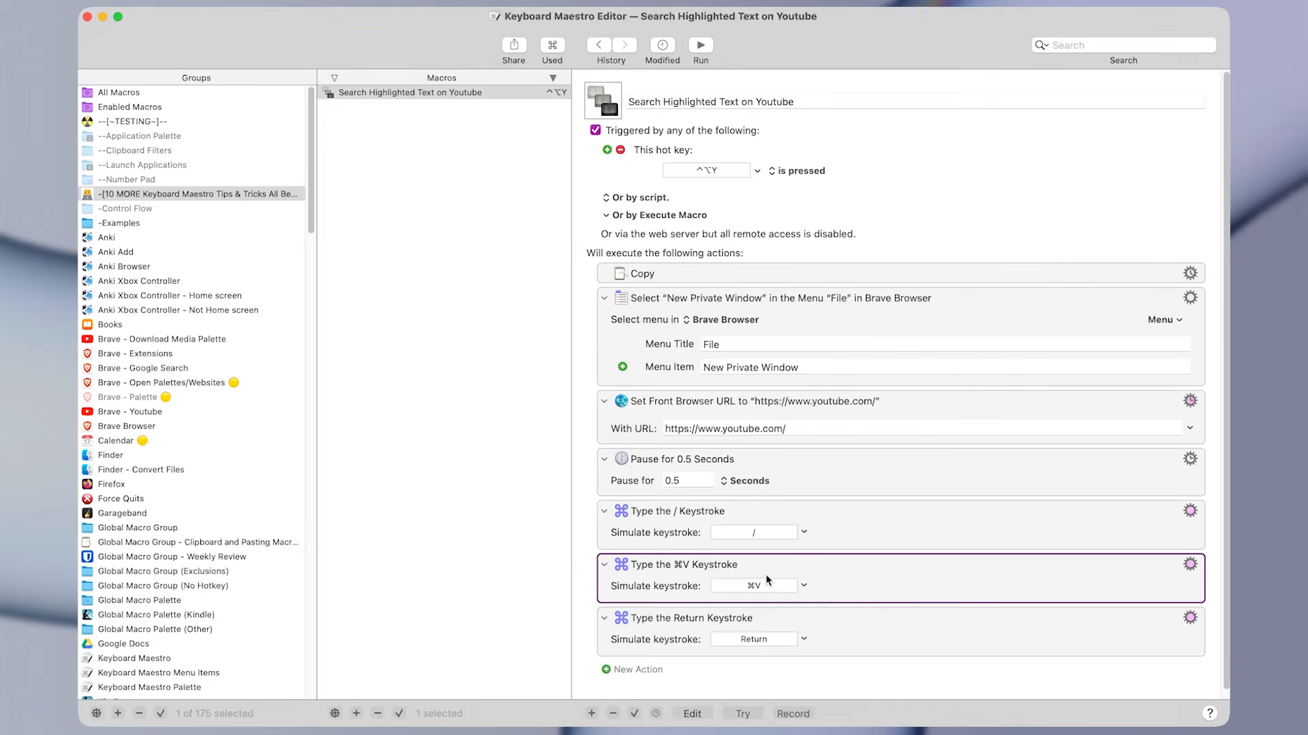
- Set the Pause action's duration to 1 second
{"action": "double_click", "coordinate": [678, 481]}
{"action": "type", "text": "1"}
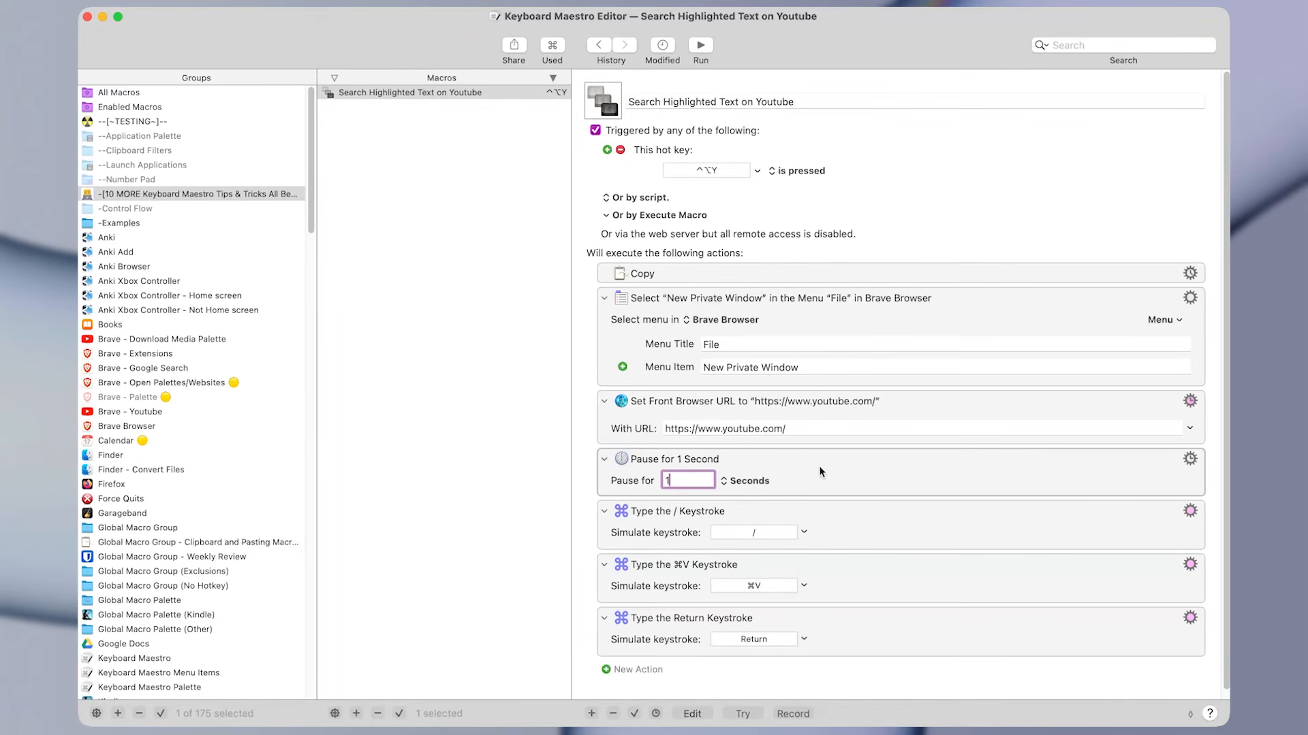
{"action": "left_click", "coordinate": [738, 465]}
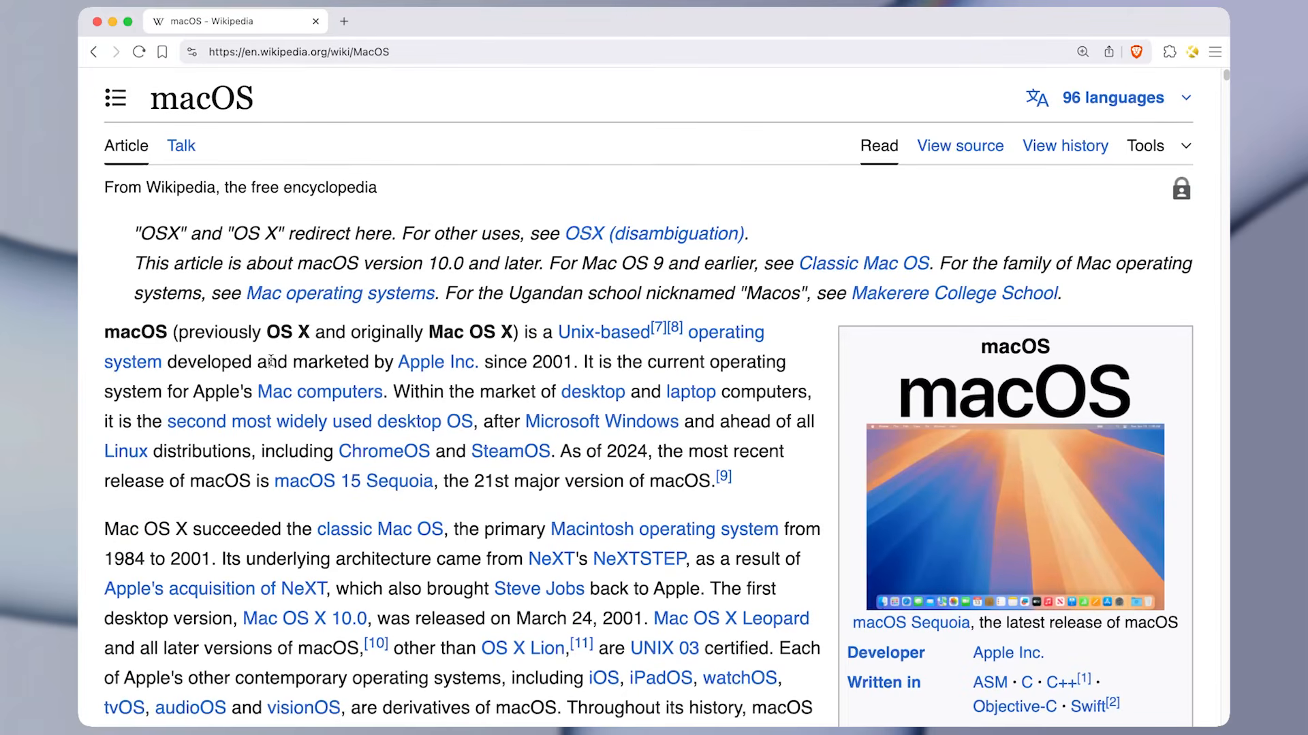
- In Brave, highlight "Mac OS X" in the macOS Wikipedia article, trigger the macro to search YouTube for it, and close the private window
{"action": "left_click_drag", "start_coordinate": [429, 332], "coordinate": [513, 333]}
{"action": "key", "text": "super+c"}
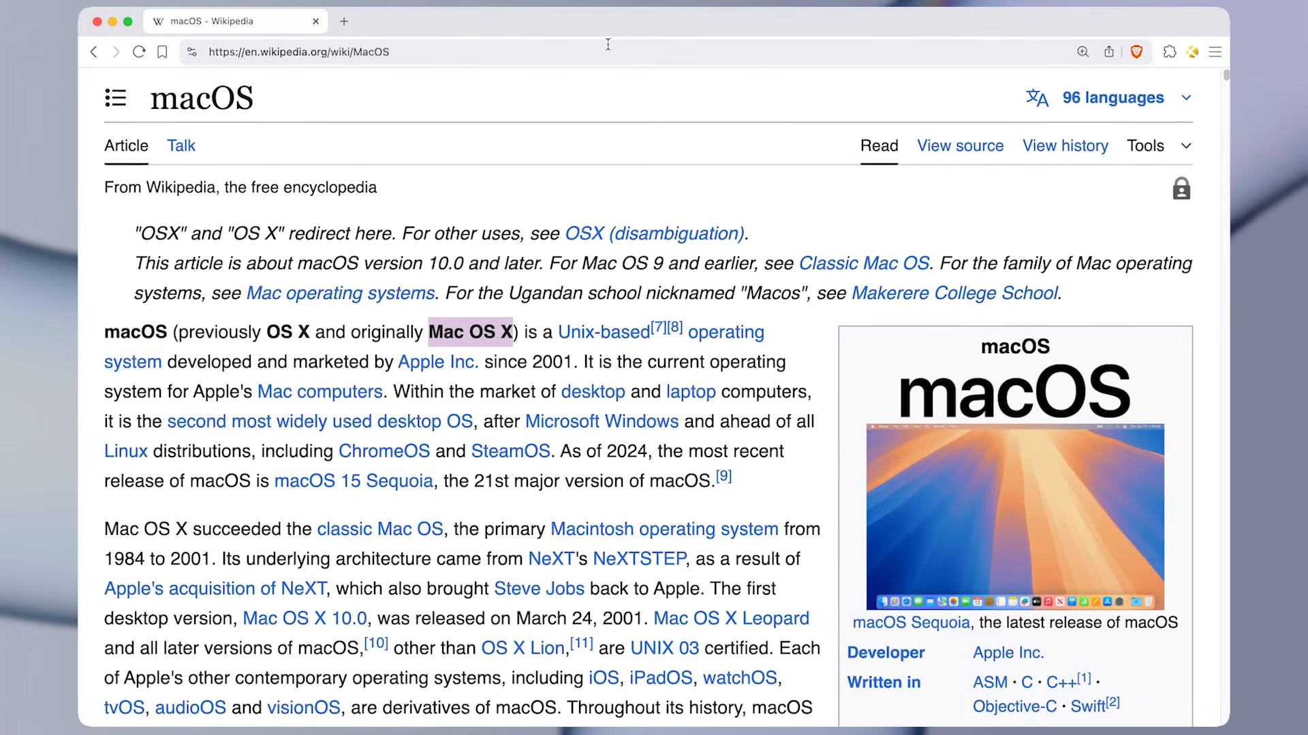
{"action": "key", "text": "super+shift+n"}
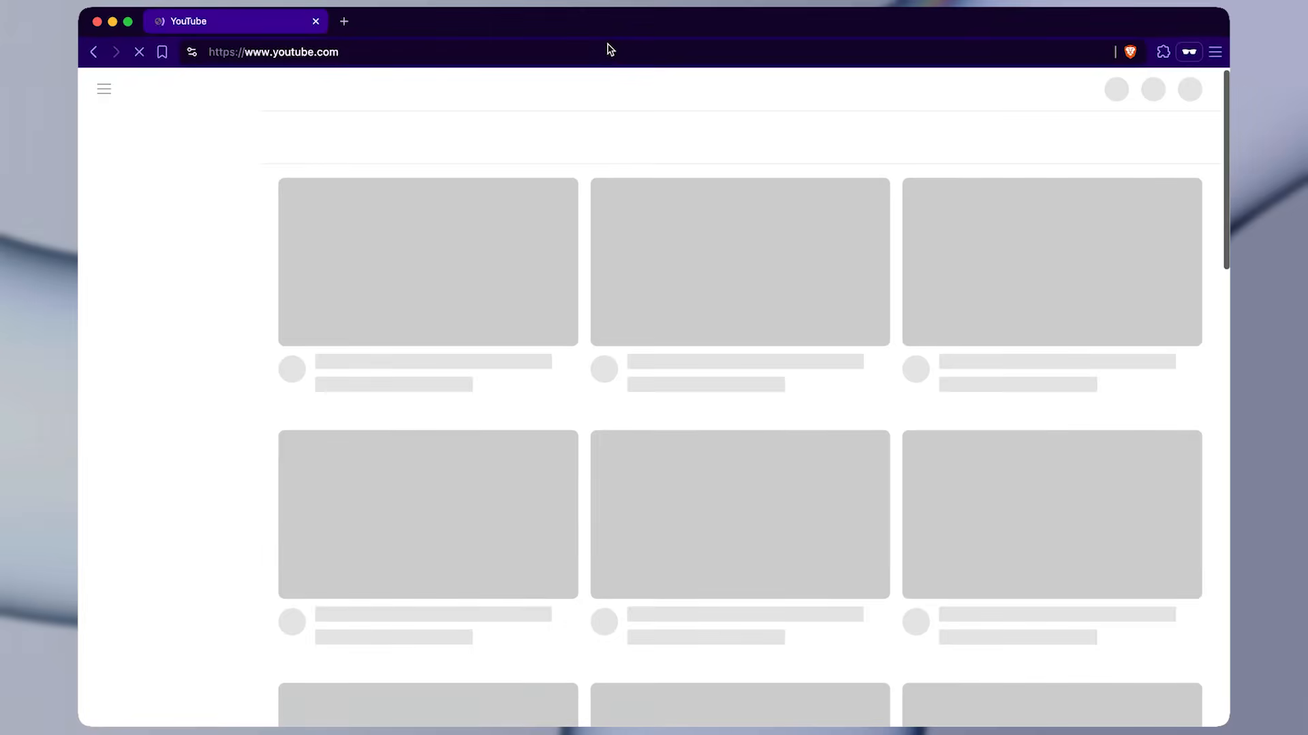
{"action": "key", "text": "super+v"}
{"action": "key", "text": "Return"}
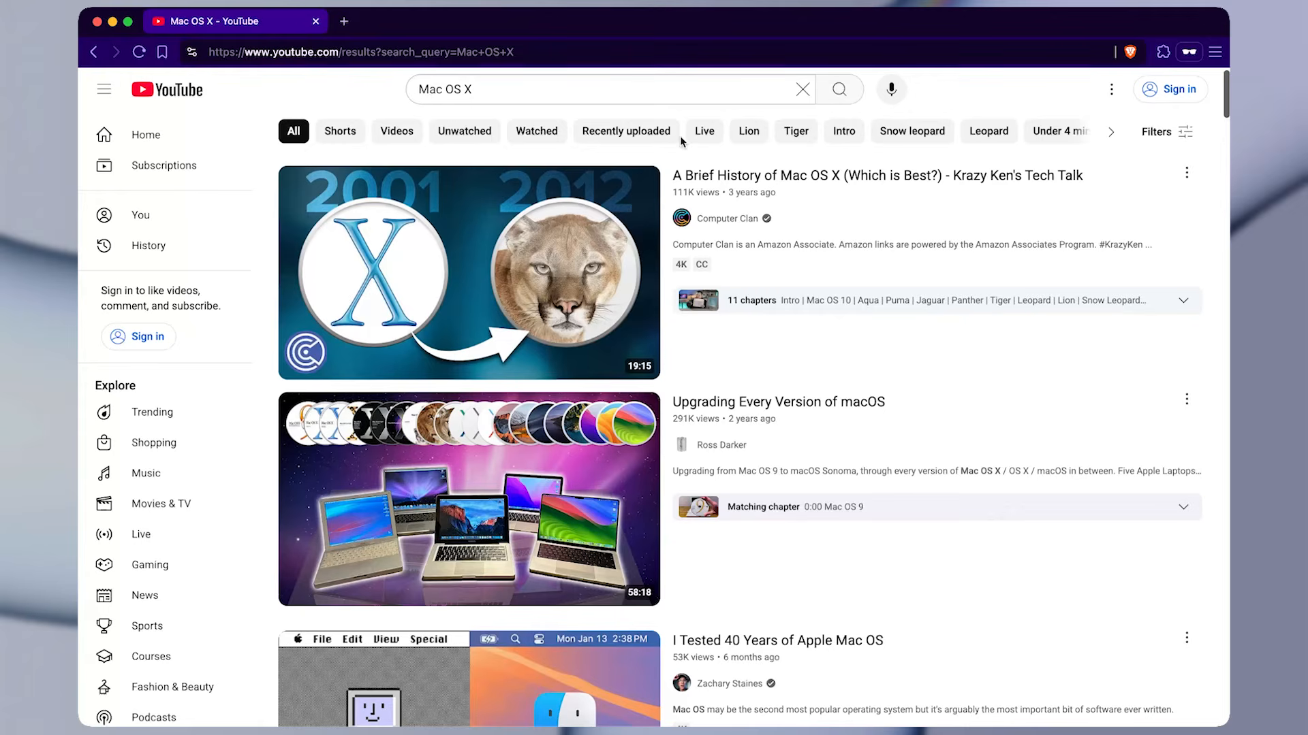
{"action": "key", "text": "super+w"}
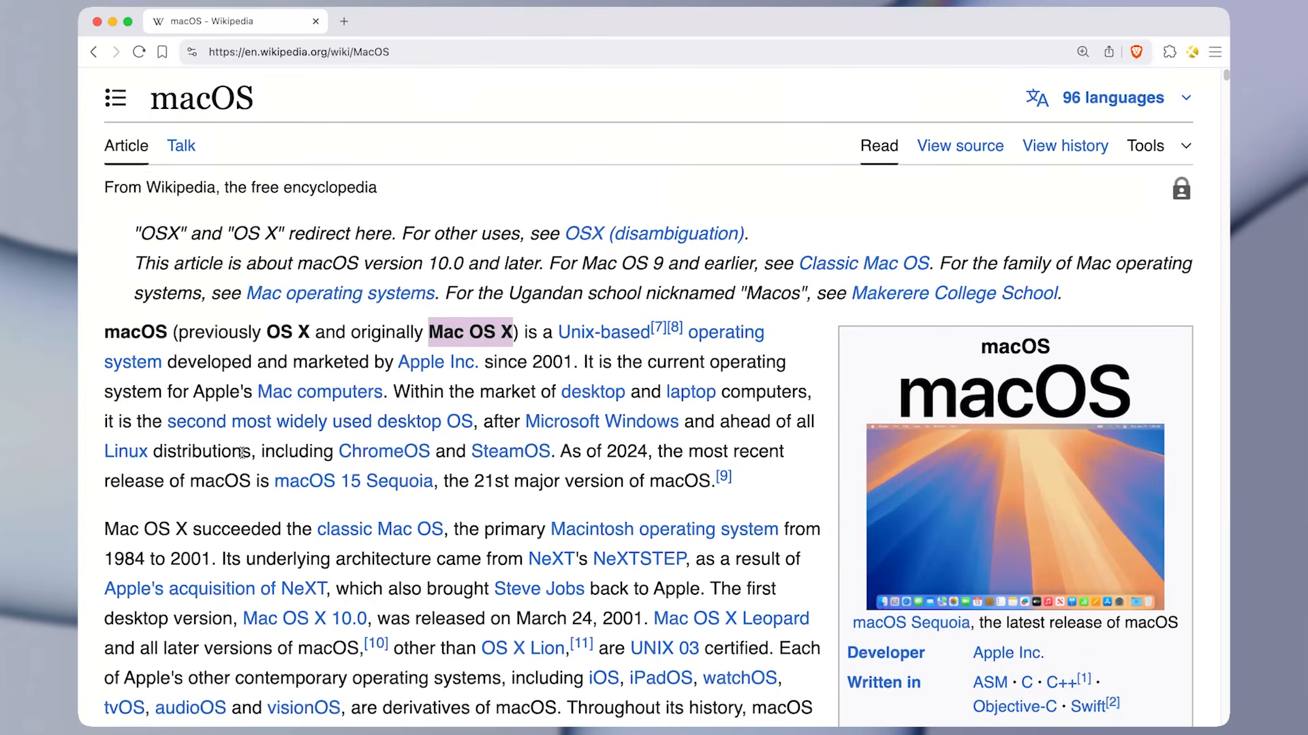
- Highlight "Microsoft Windows" in the macOS Wikipedia article and trigger the macro to search YouTube for it
{"action": "double_click", "coordinate": [215, 485]}
{"action": "left_click", "coordinate": [546, 485]}
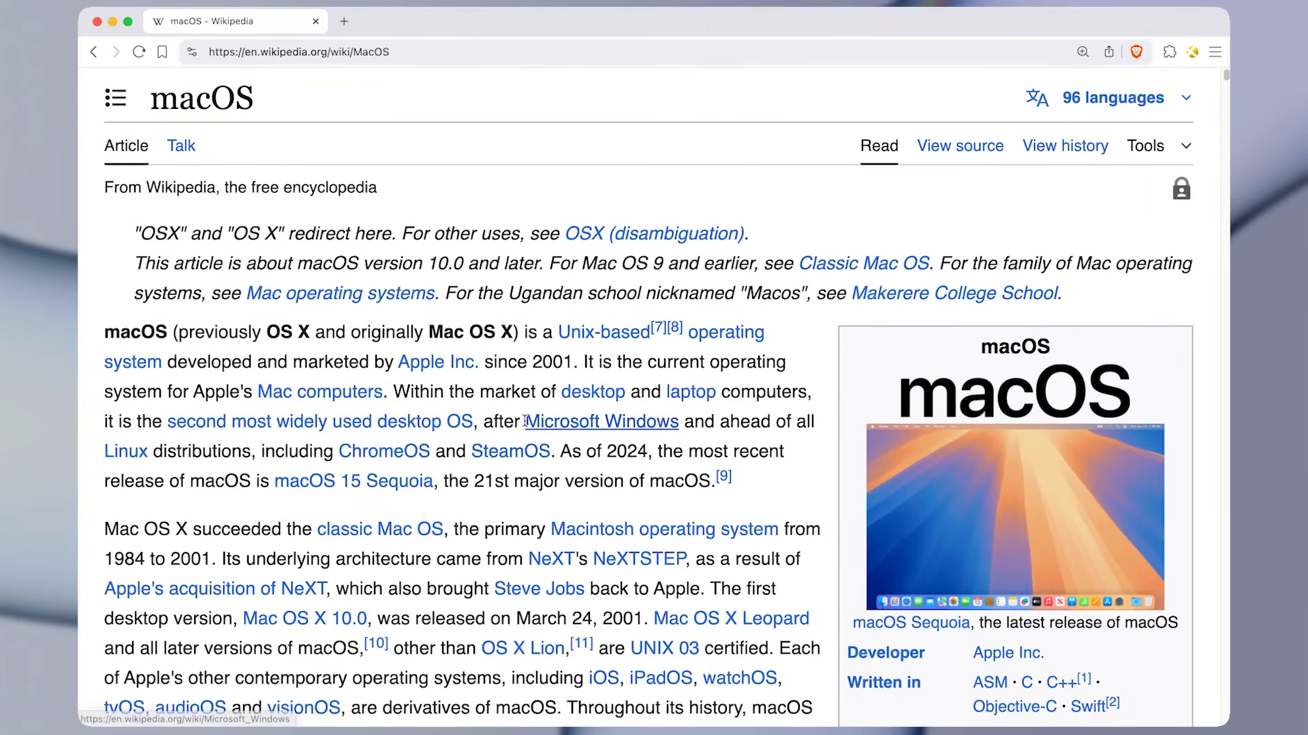
{"action": "left_click_drag", "start_coordinate": [526, 421], "coordinate": [680, 422]}
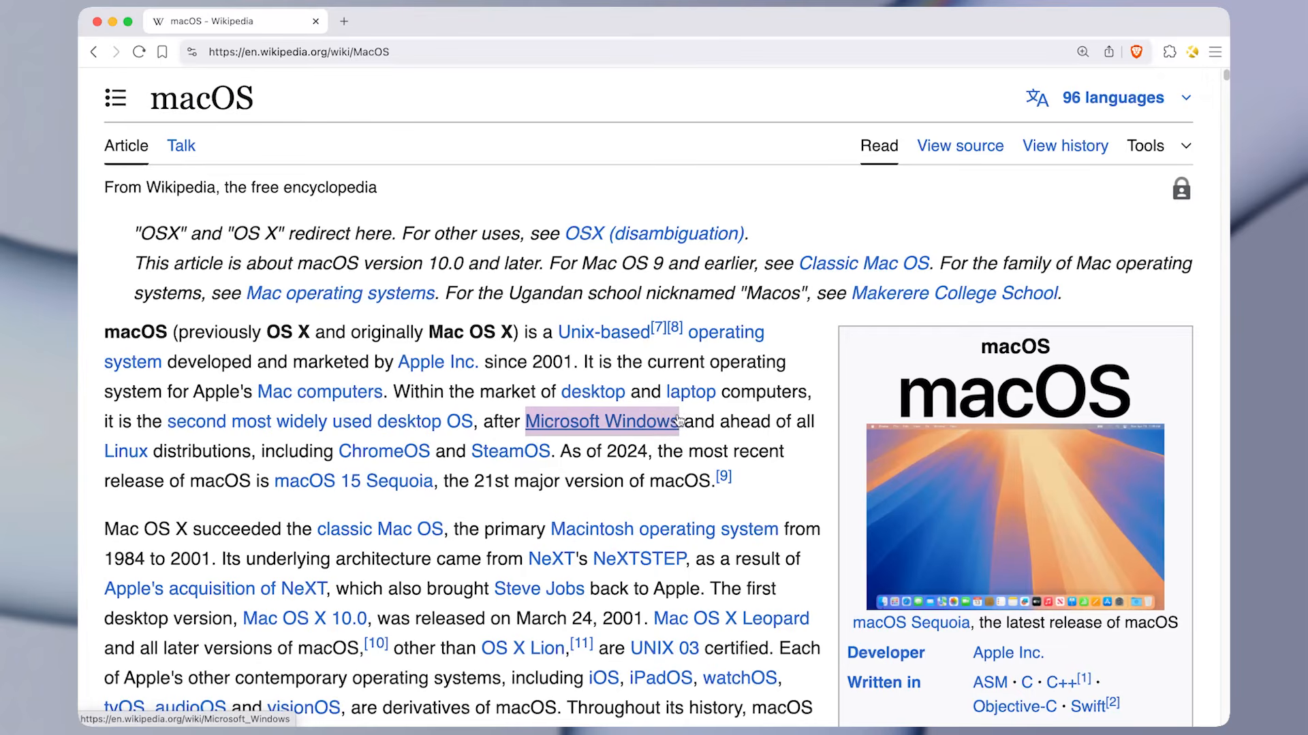
{"action": "key", "text": "super+shift+n"}
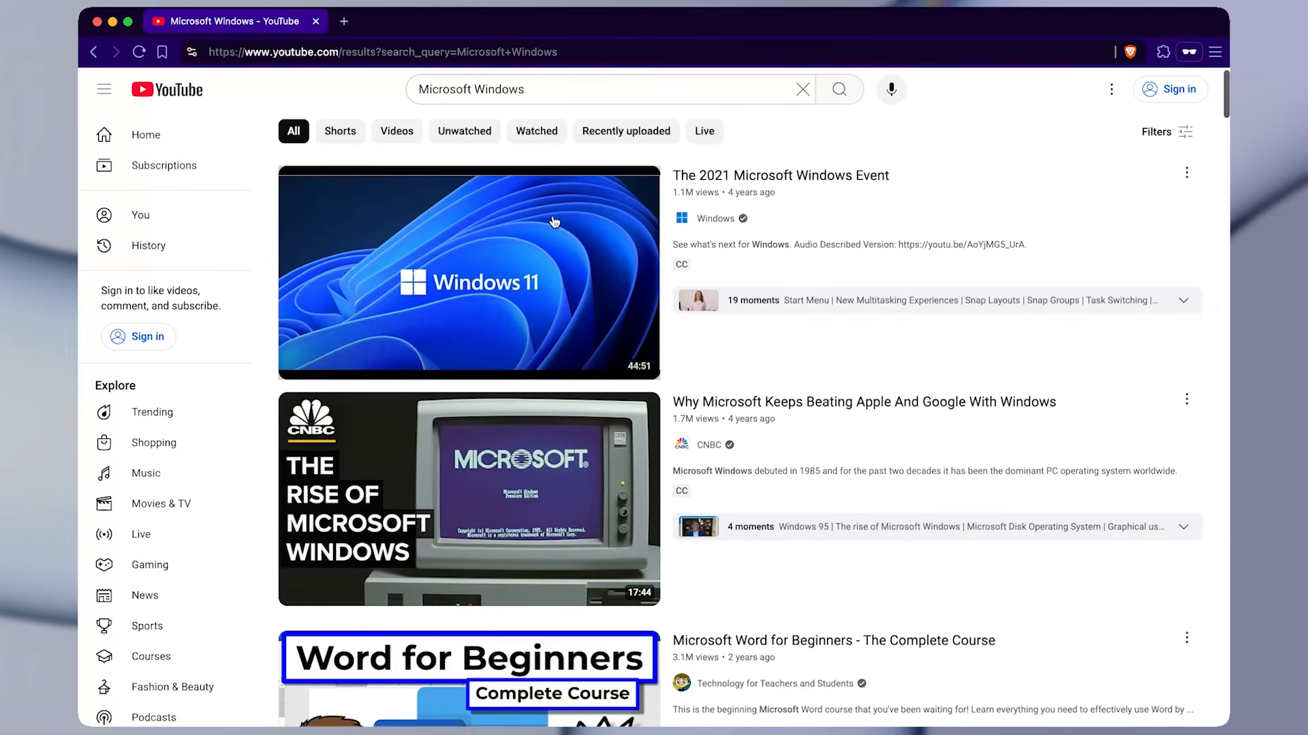
{"action": "scroll", "coordinate": [907, 132], "scroll_direction": "down", "scroll_amount": 1}
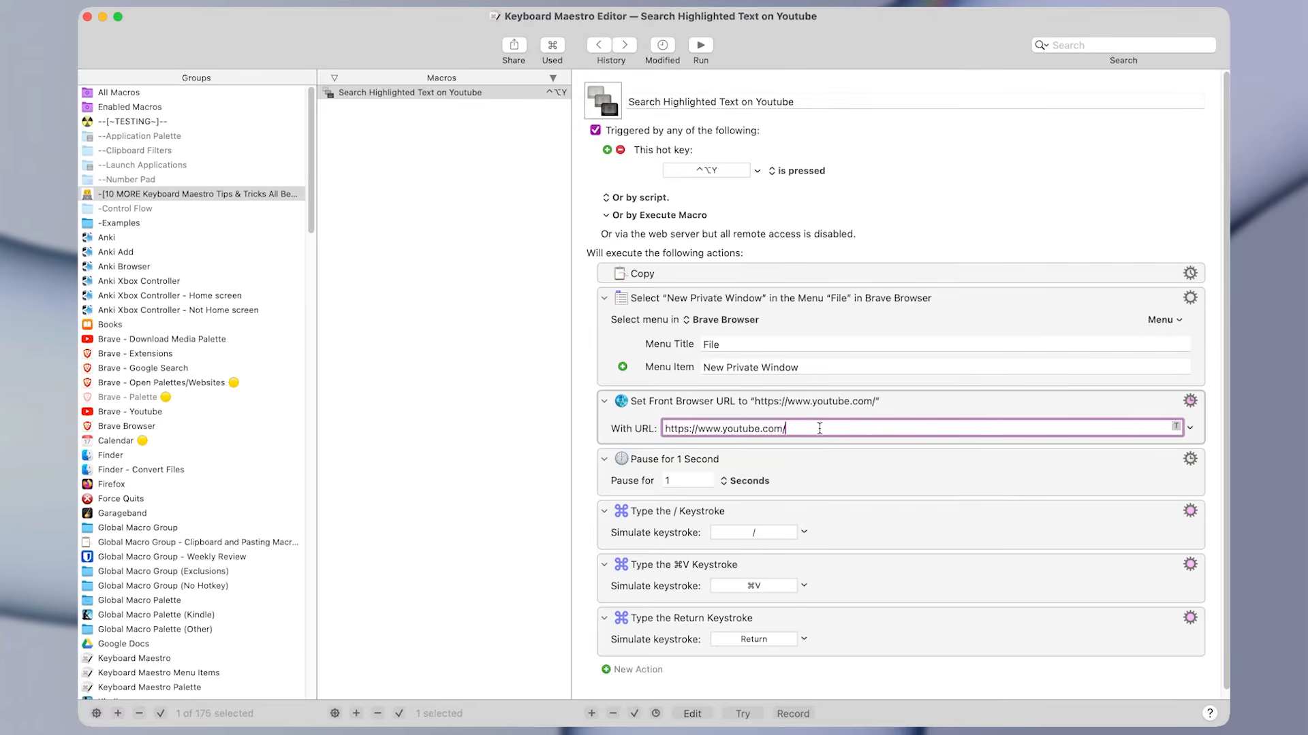
- In Keyboard Maestro, delete the Pause action and the /, ⌘V and Return keystroke actions after the Set Front Browser URL action
{"action": "left_click_drag", "start_coordinate": [821, 428], "coordinate": [577, 434]}
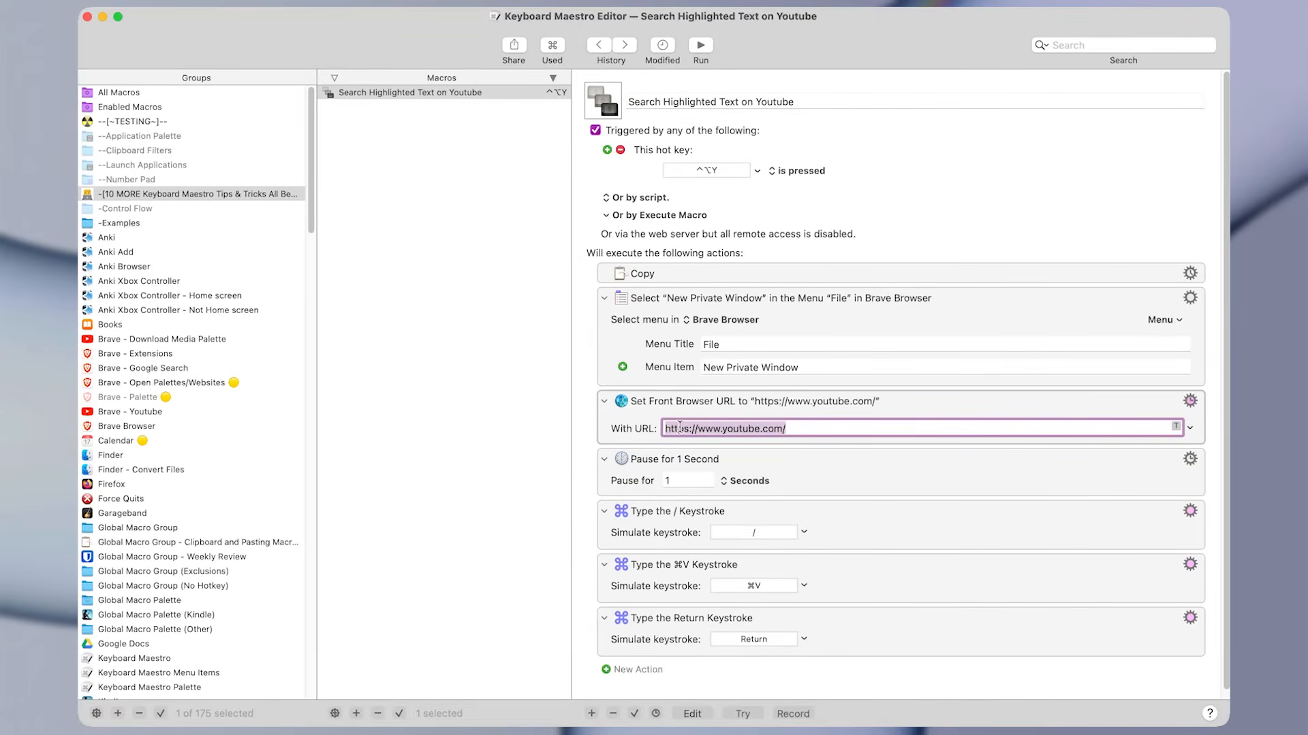
{"action": "left_click", "coordinate": [807, 428]}
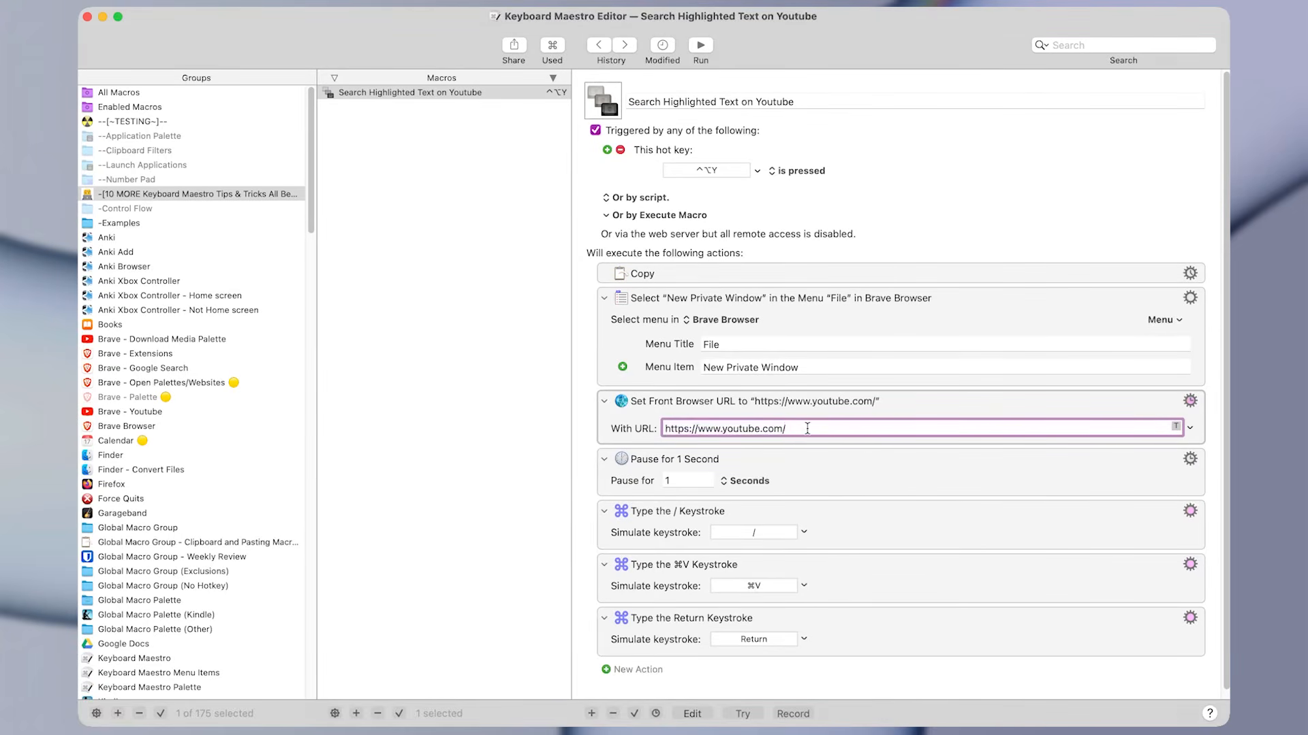
{"action": "left_click", "coordinate": [848, 479]}
{"action": "left_click", "coordinate": [879, 653], "text": "shift"}
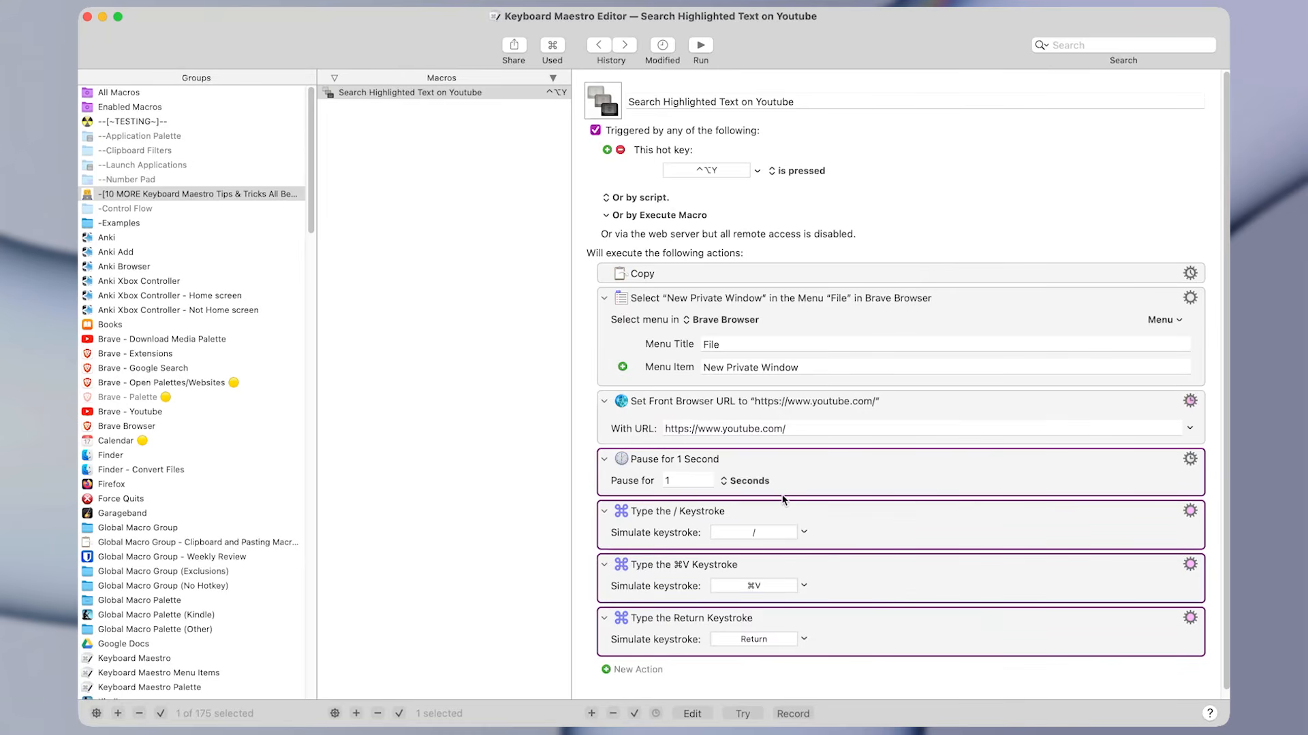
{"action": "key", "text": "Delete"}
{"action": "left_click", "coordinate": [622, 407]}
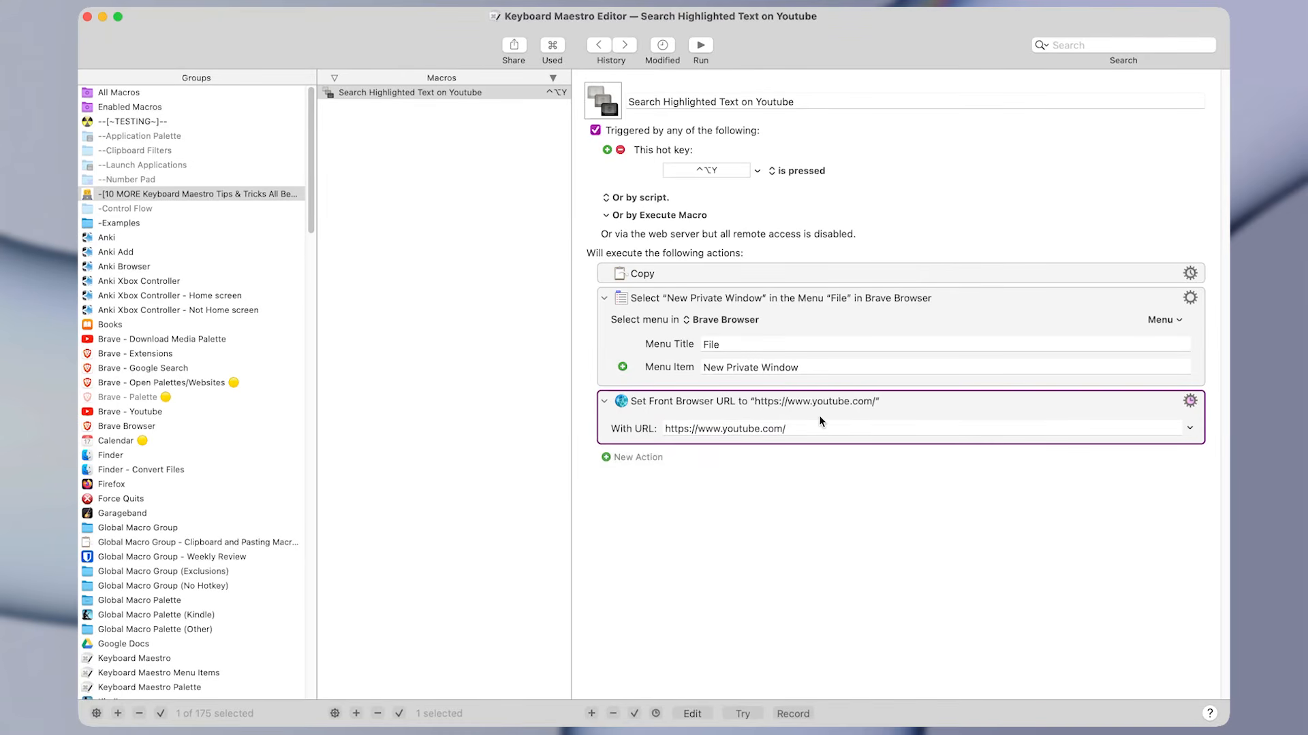
{"action": "triple_click", "coordinate": [806, 429]}
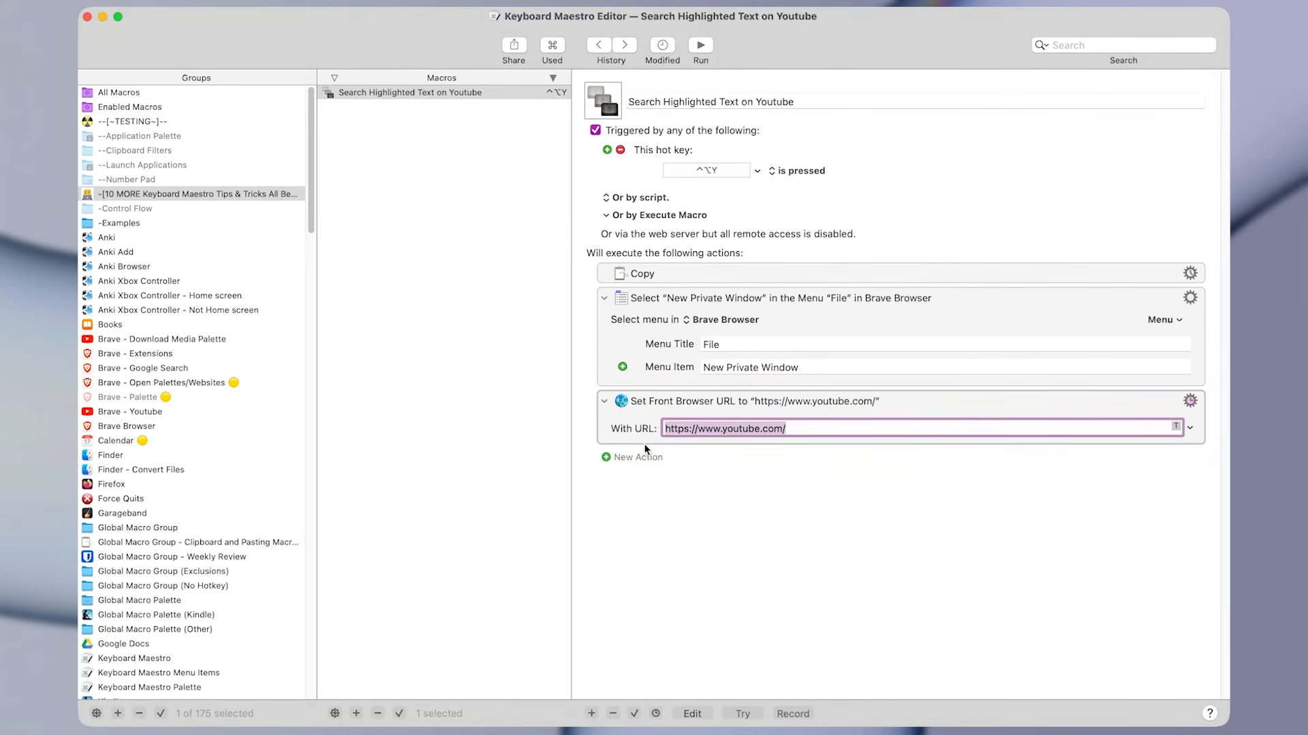
{"action": "left_click", "coordinate": [718, 278]}
{"action": "left_click", "coordinate": [807, 409], "text": "shift"}
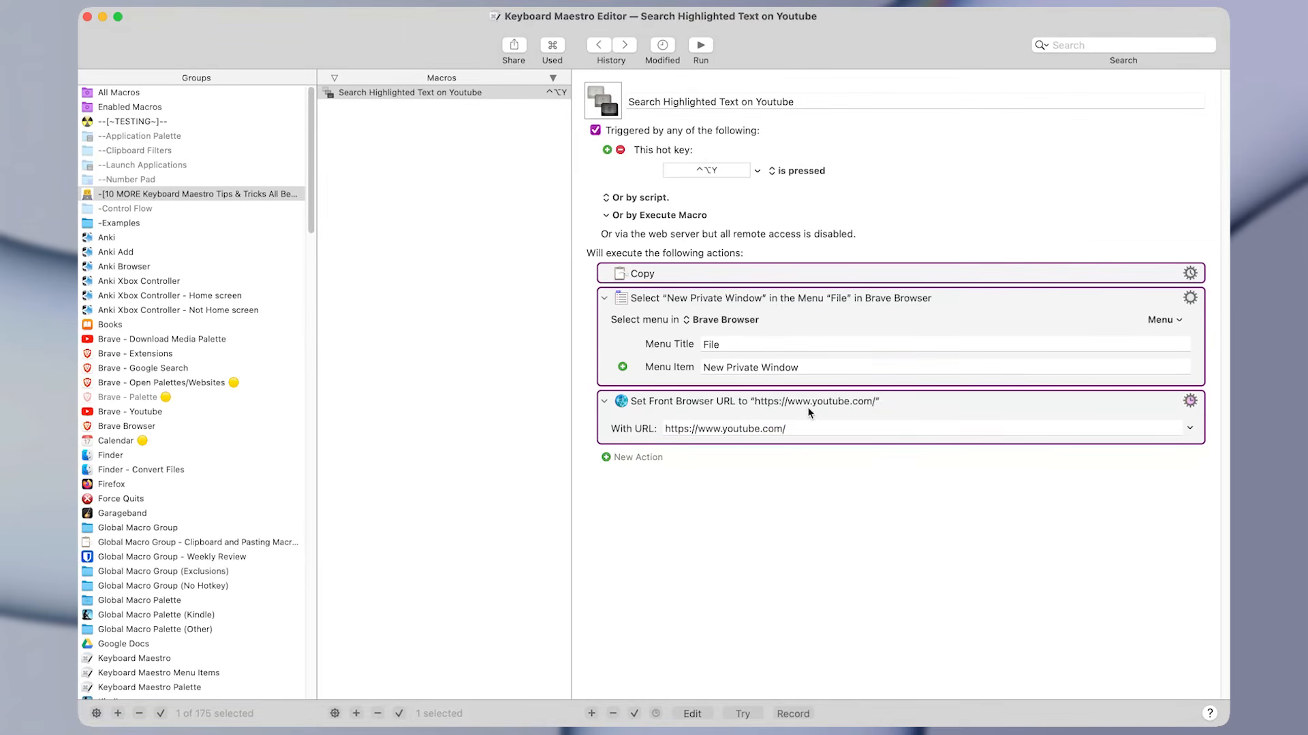
{"action": "left_click", "coordinate": [806, 409]}
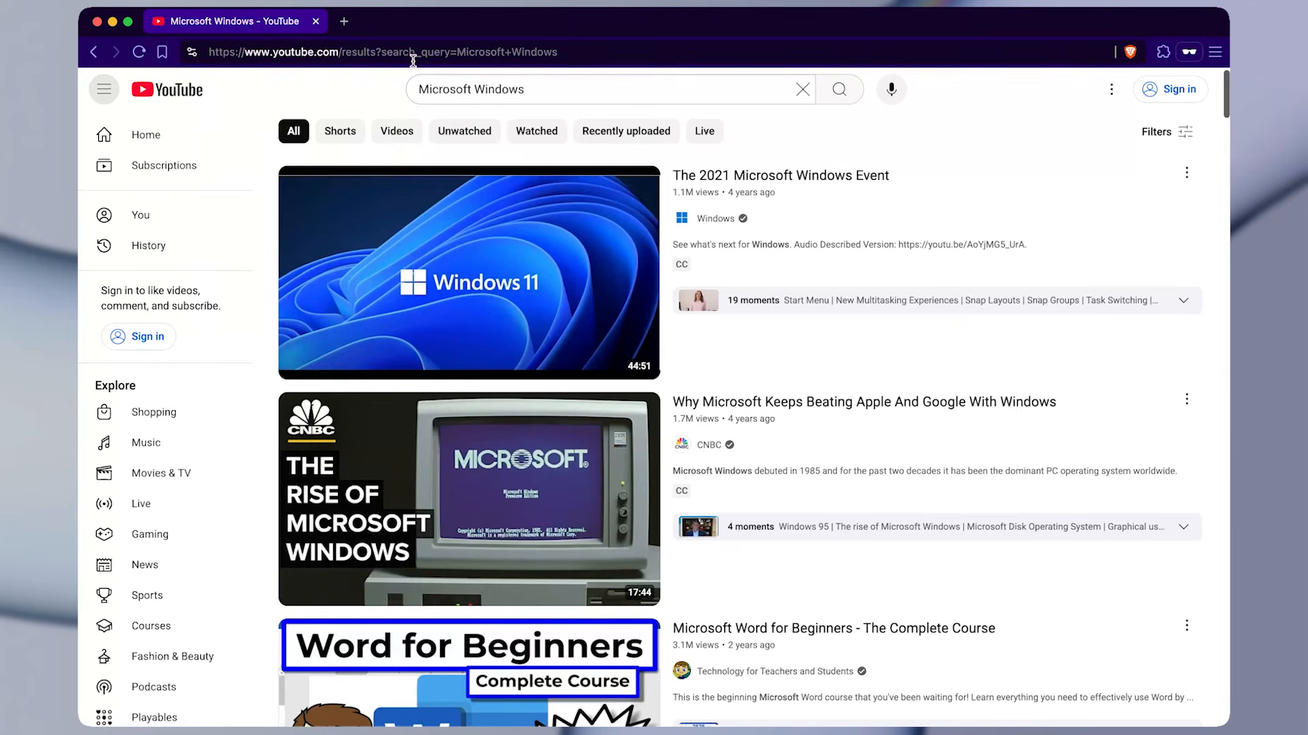
- In Brave, copy the YouTube results address up to and including "search_query=", without the search term
{"action": "left_click", "coordinate": [457, 53]}
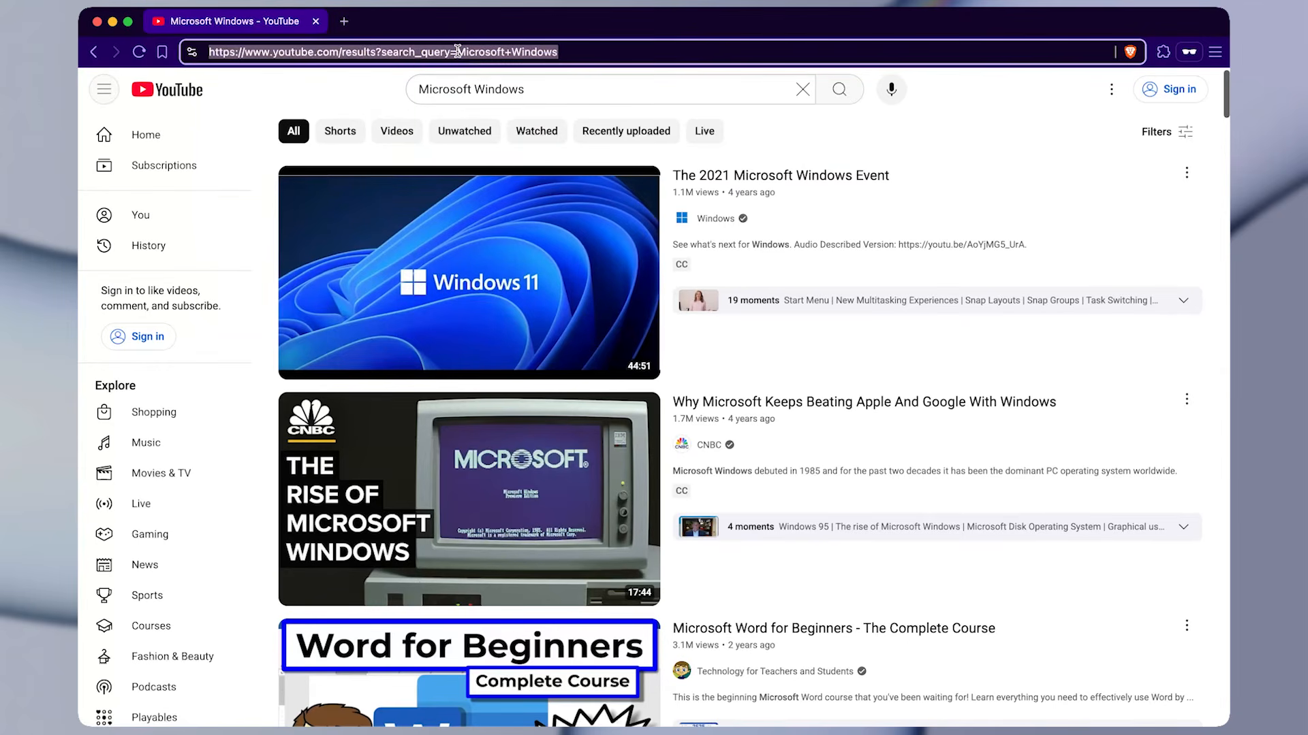
{"action": "double_click", "coordinate": [490, 54]}
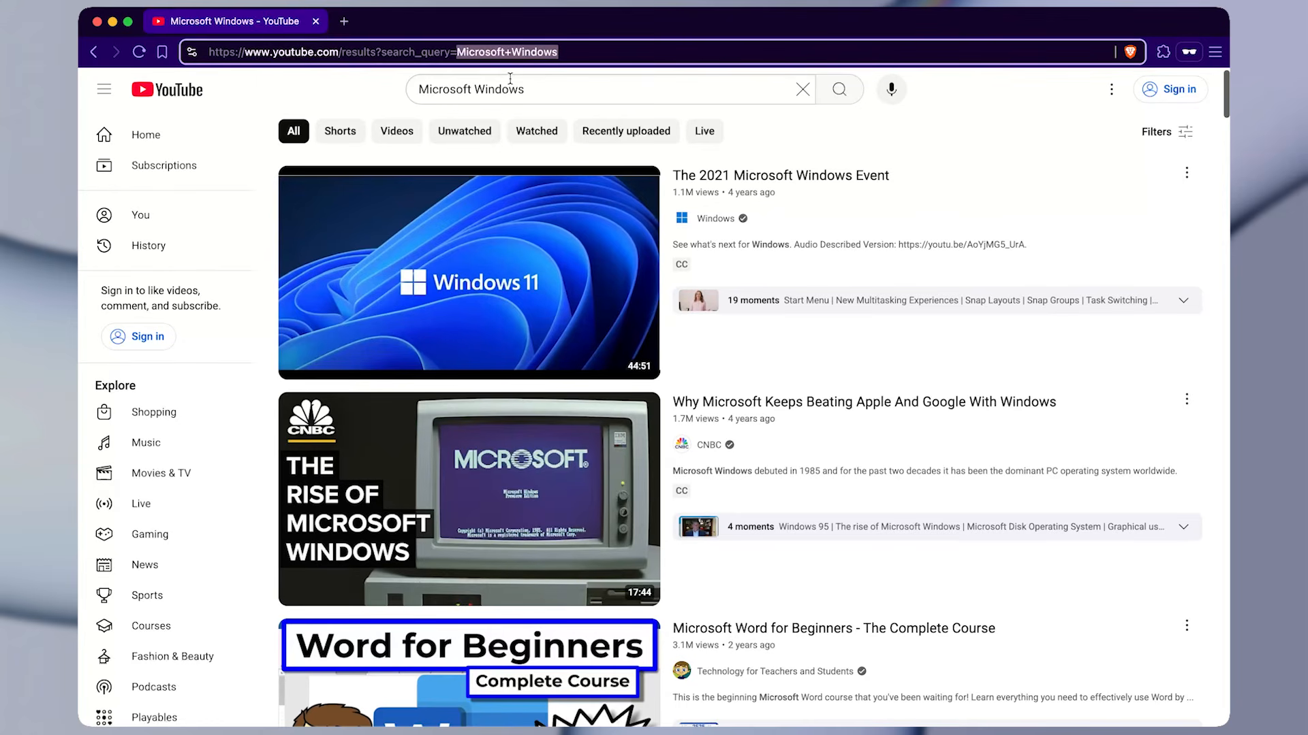
{"action": "double_click", "coordinate": [462, 52]}
{"action": "left_click", "coordinate": [569, 51], "text": "shift"}
{"action": "left_click", "coordinate": [570, 51]}
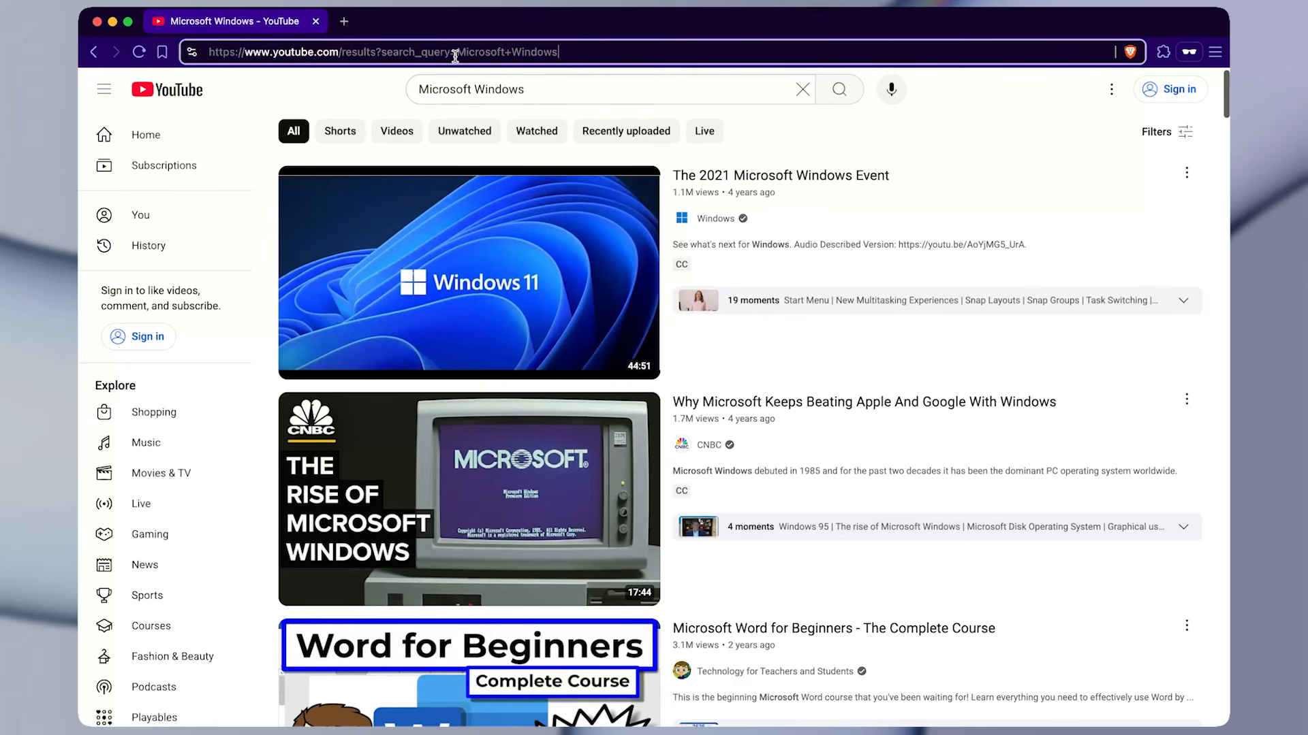
{"action": "left_click_drag", "start_coordinate": [456, 52], "coordinate": [190, 48]}
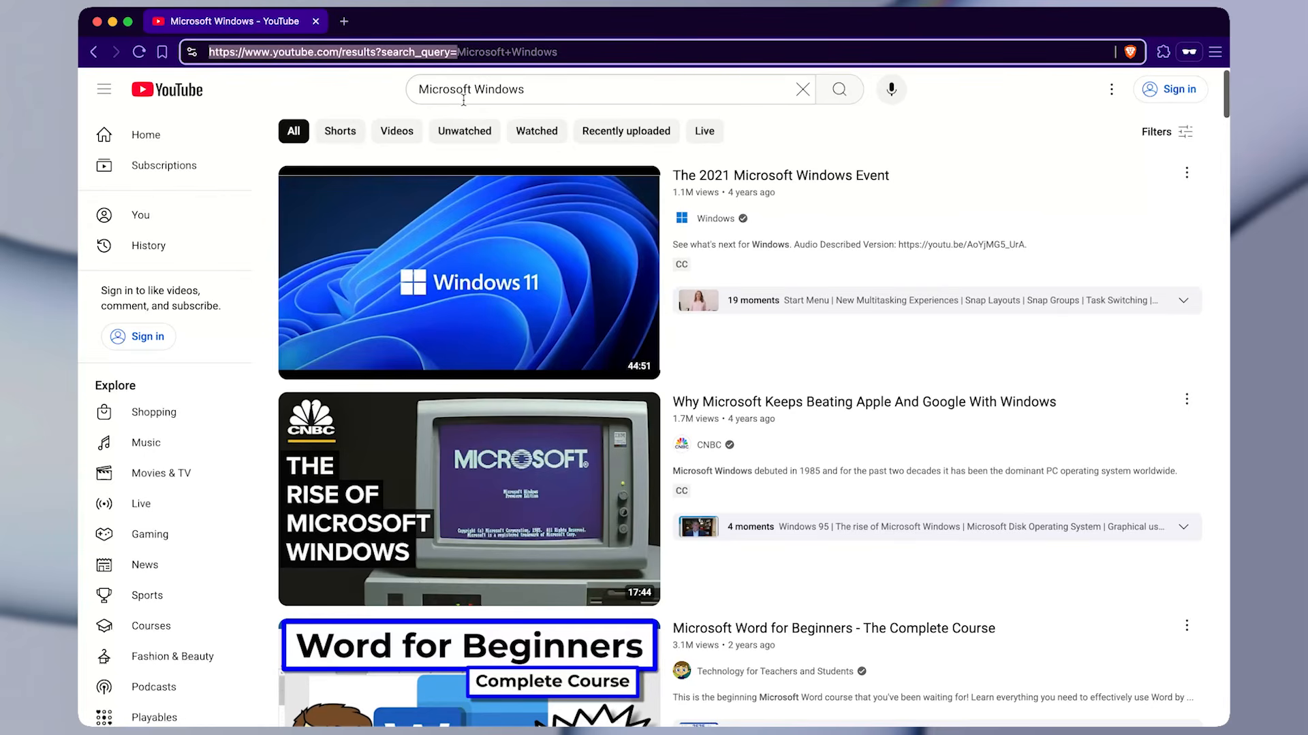
{"action": "left_click", "coordinate": [493, 52]}
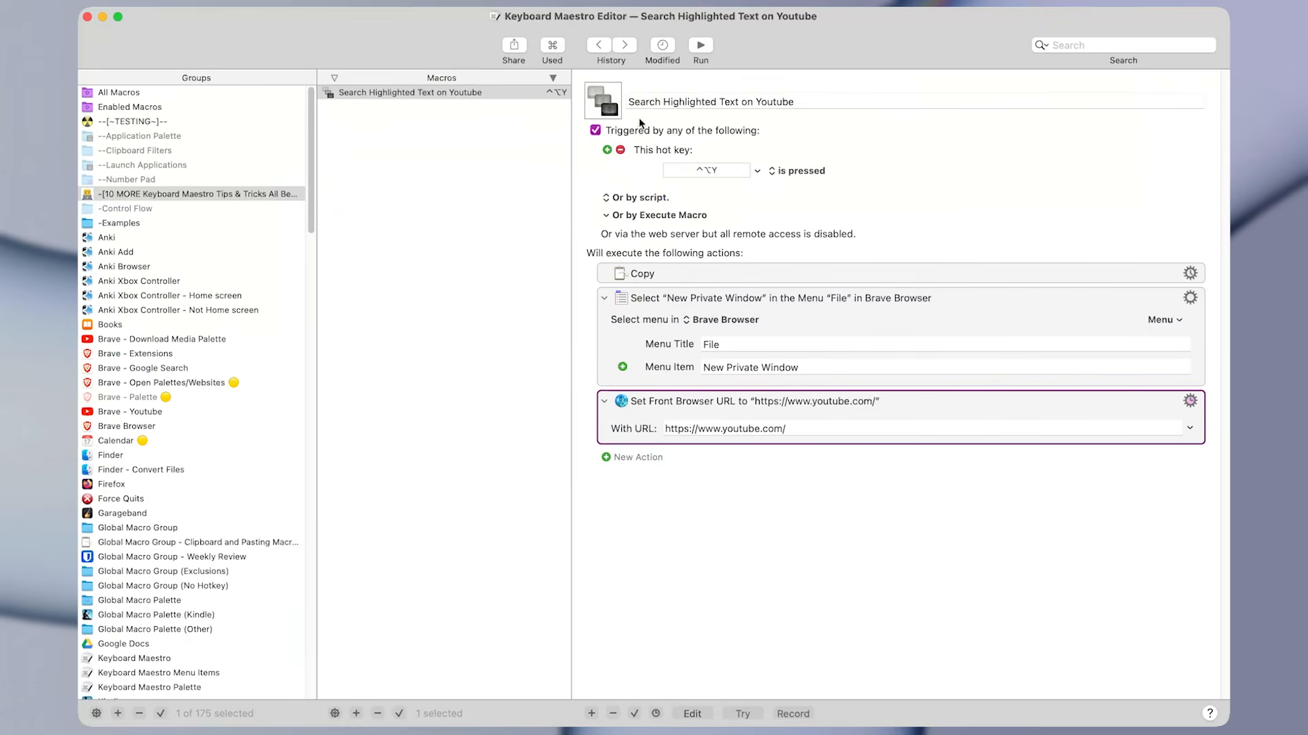
{"action": "left_click", "coordinate": [870, 431]}
{"action": "key", "text": "super+a"}
{"action": "key", "text": "super+v"}
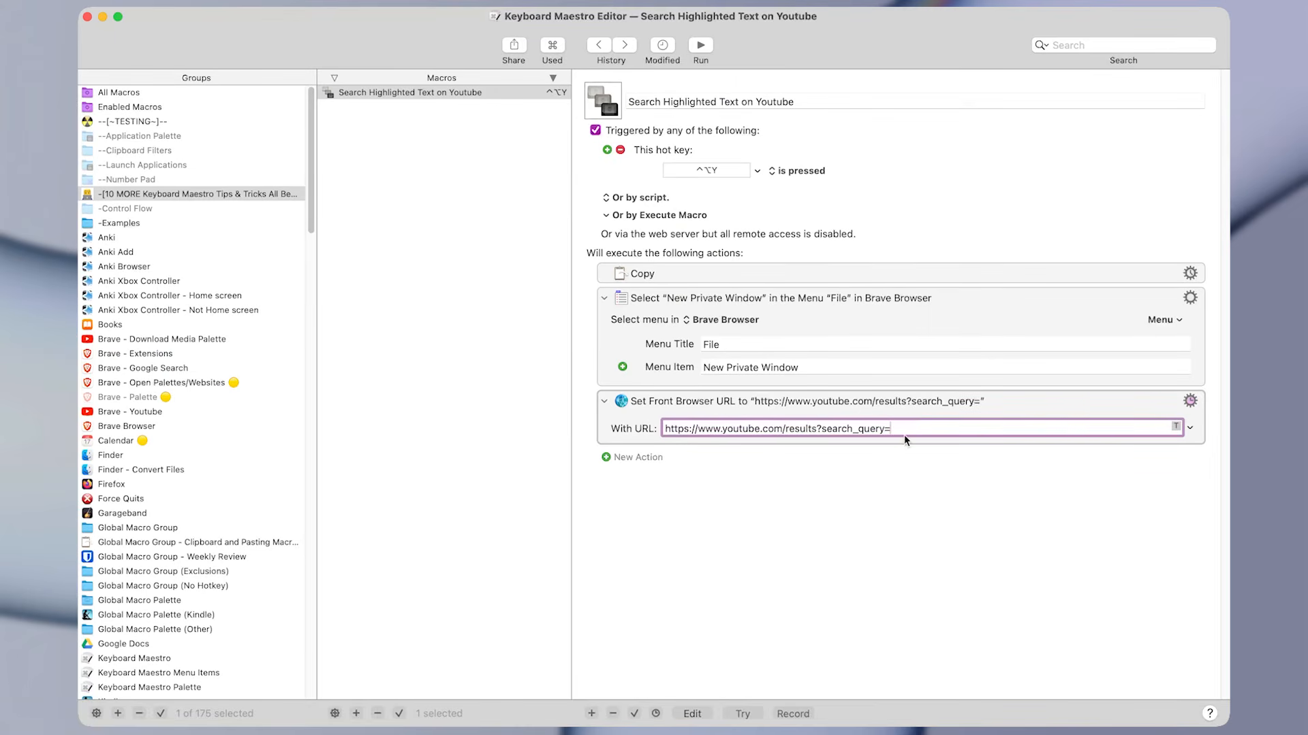
{"action": "left_click", "coordinate": [639, 275]}
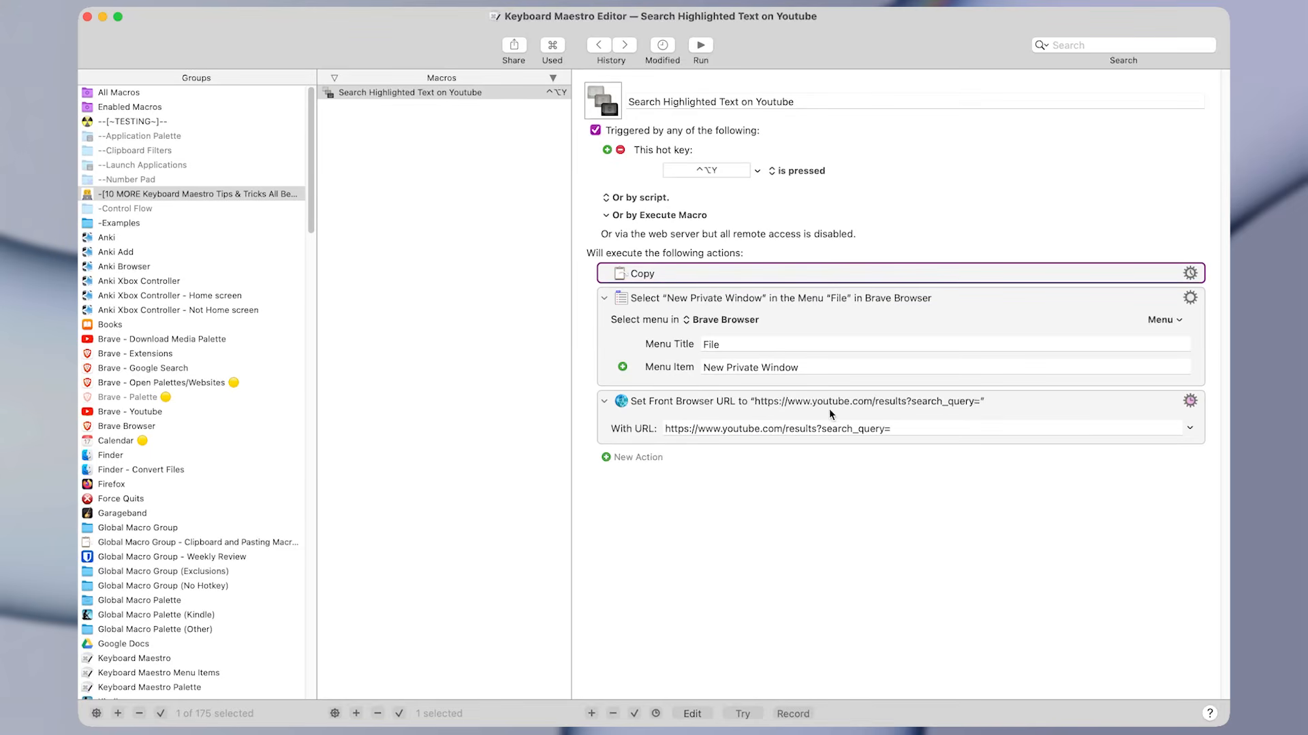
{"action": "left_click", "coordinate": [904, 425]}
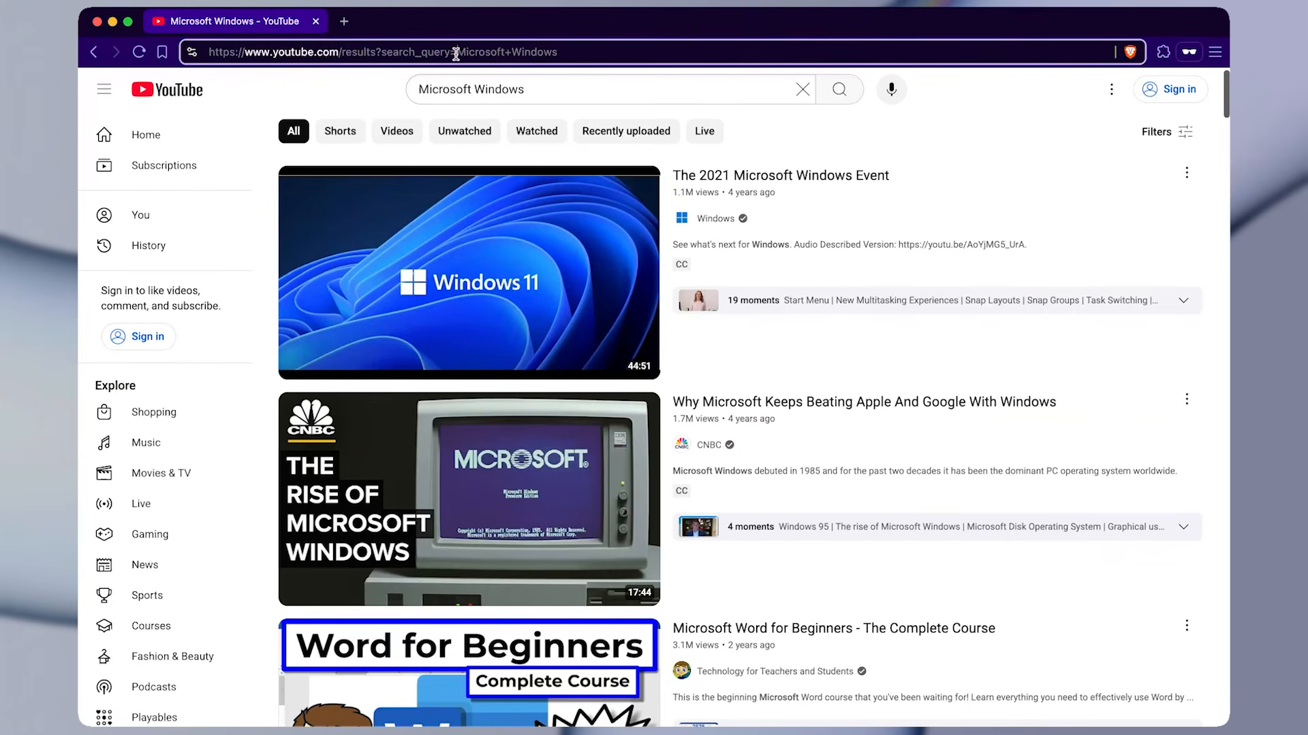
{"action": "left_click_drag", "start_coordinate": [457, 55], "coordinate": [401, 38]}
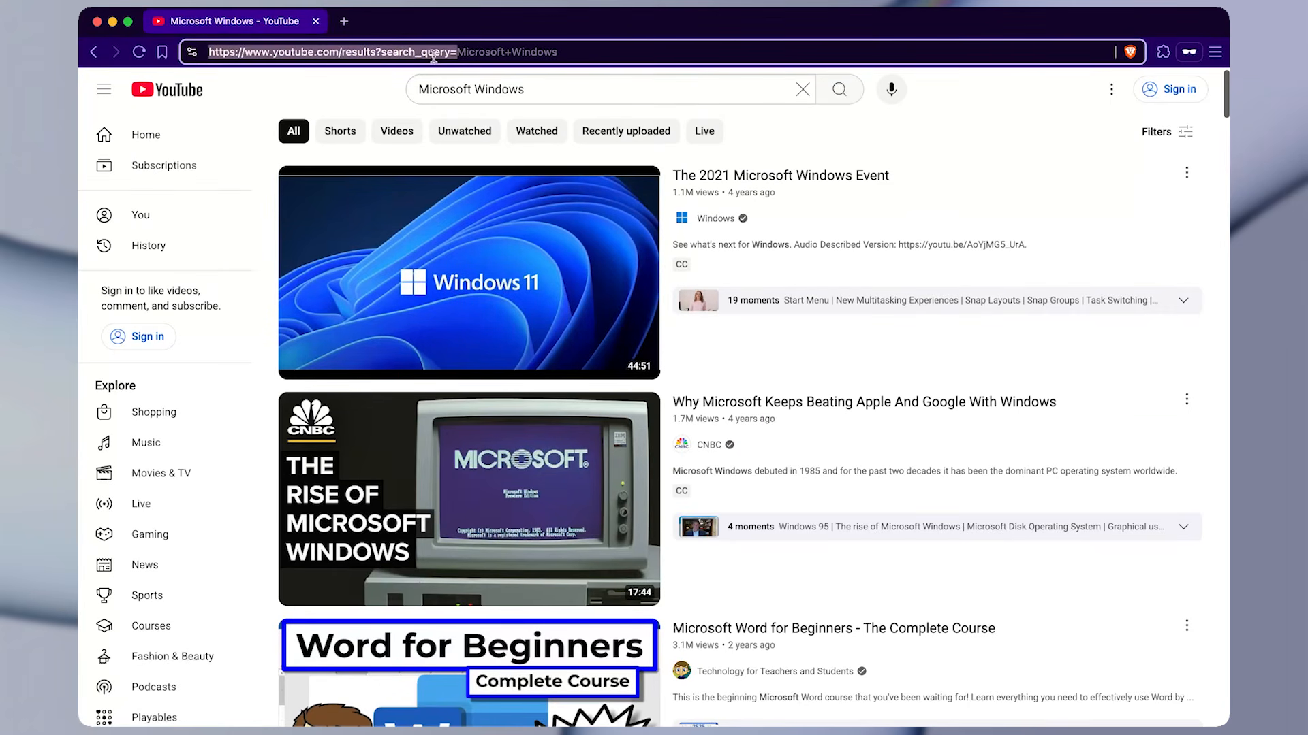
{"action": "left_click", "coordinate": [378, 54]}
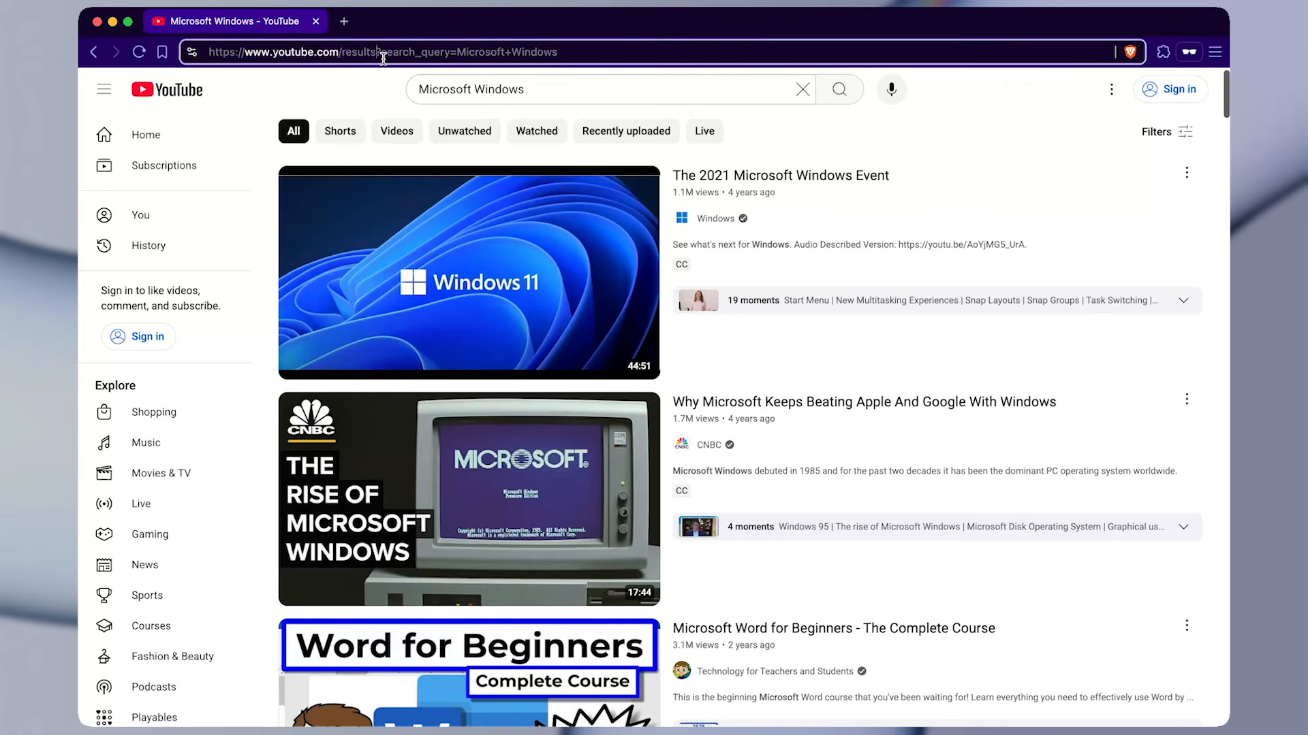
{"action": "left_click_drag", "start_coordinate": [559, 54], "coordinate": [441, 54]}
{"action": "left_click", "coordinate": [440, 54]}
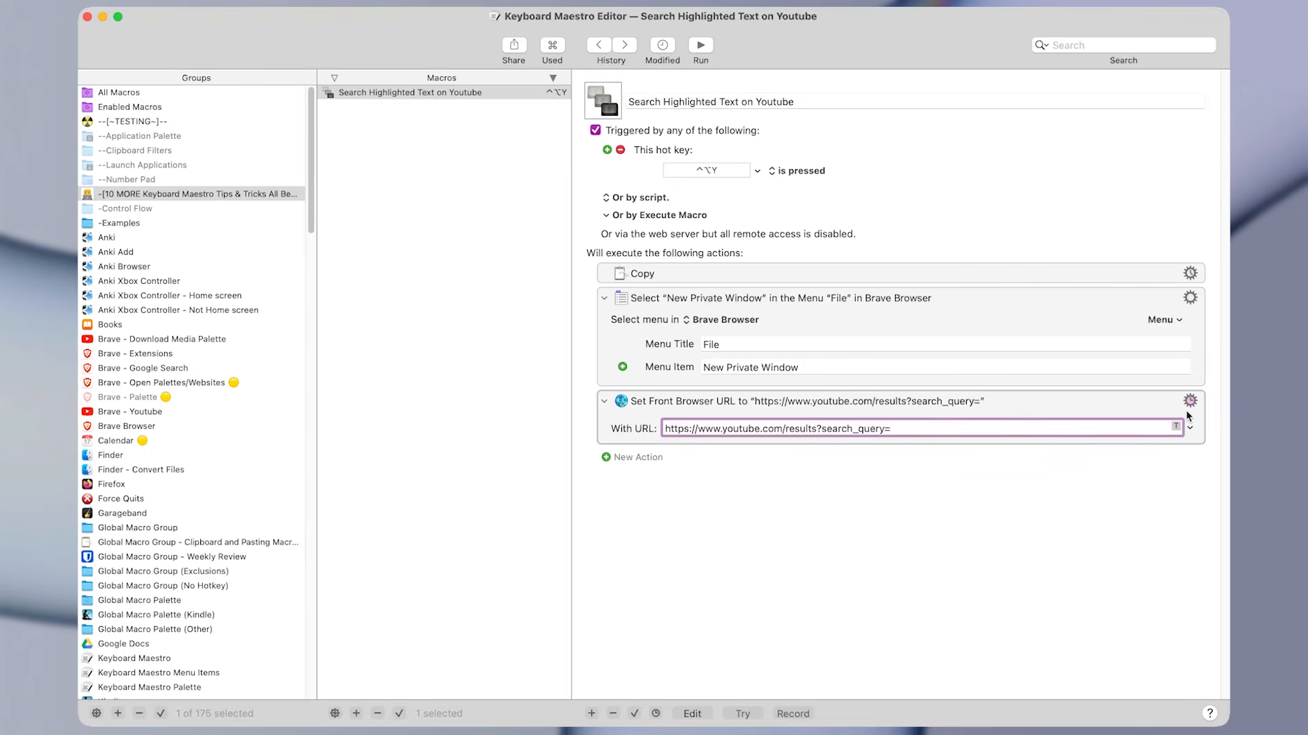
- In Keyboard Maestro, append the System Clipboard token %SystemClipboard% to the end of the Set Front Browser URL action's address
{"action": "left_click", "coordinate": [1188, 426]}
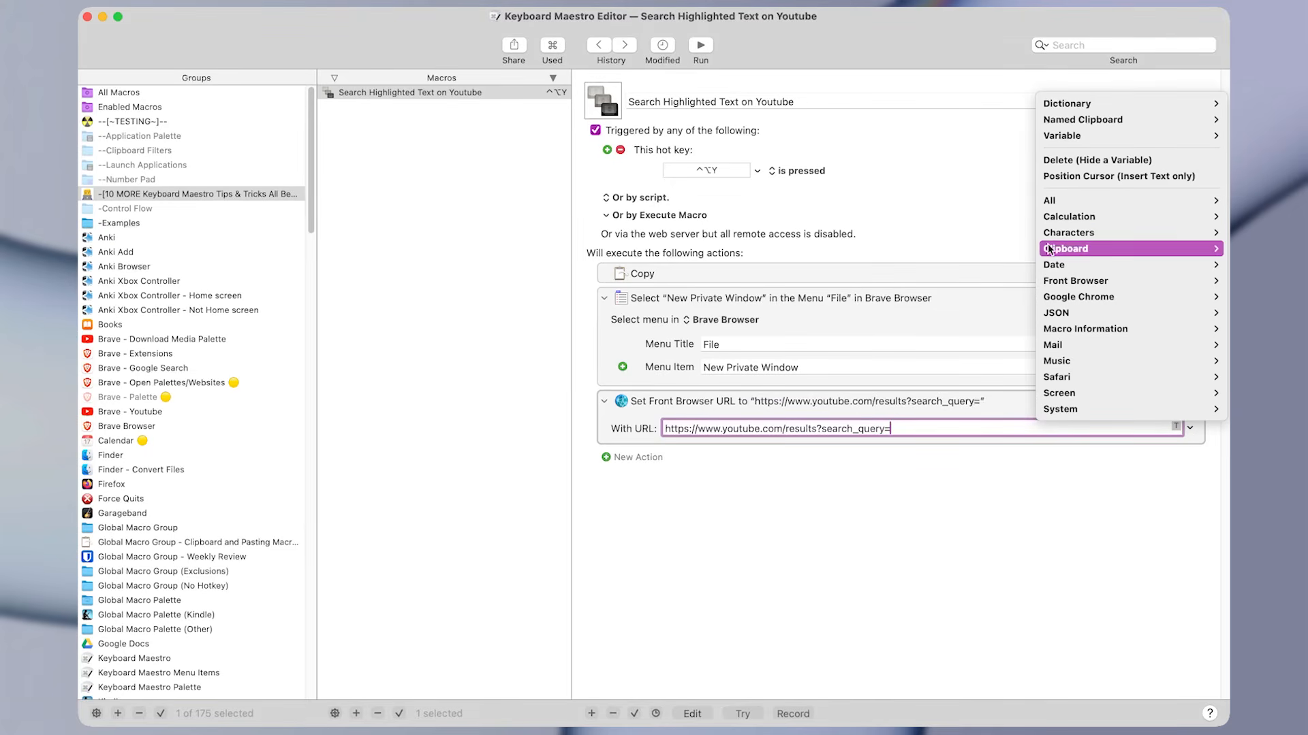
{"action": "mouse_move", "coordinate": [1048, 249]}
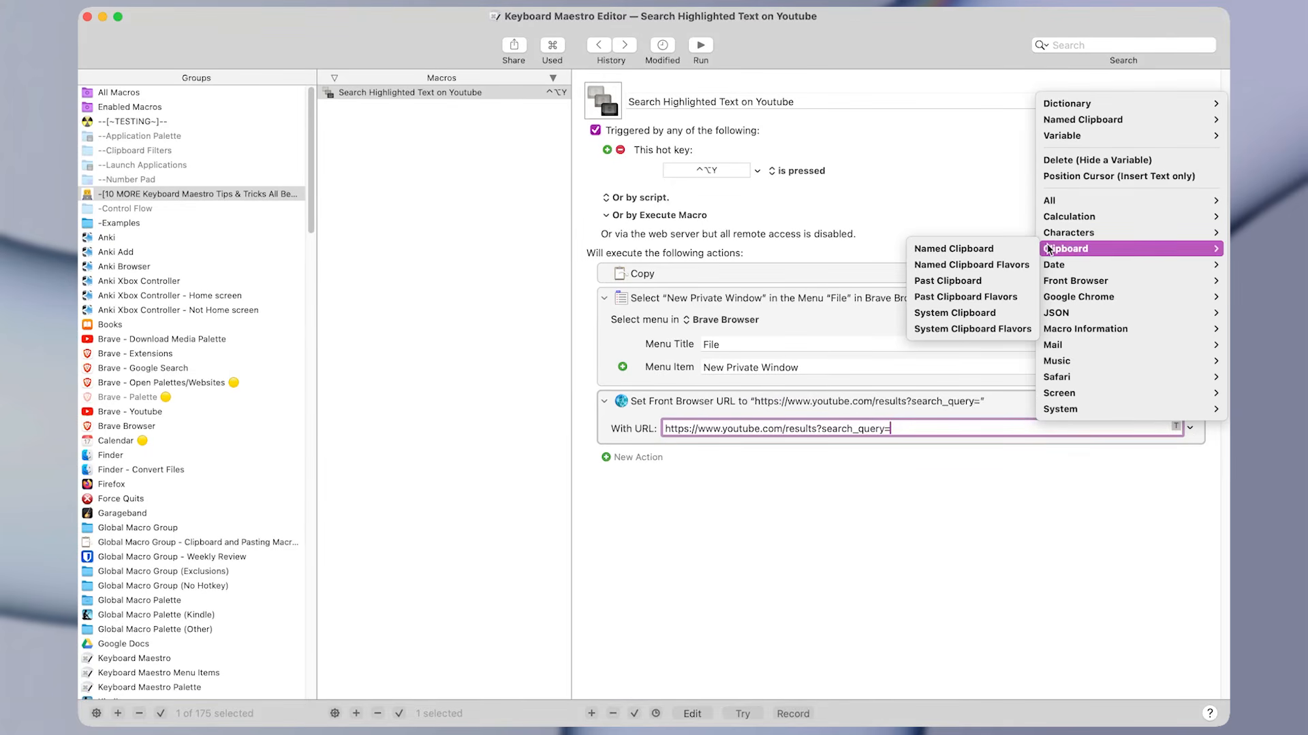
{"action": "left_click", "coordinate": [986, 315]}
{"action": "left_click_drag", "start_coordinate": [891, 429], "coordinate": [991, 429]}
{"action": "left_click", "coordinate": [991, 429]}
{"action": "left_click", "coordinate": [724, 278]}
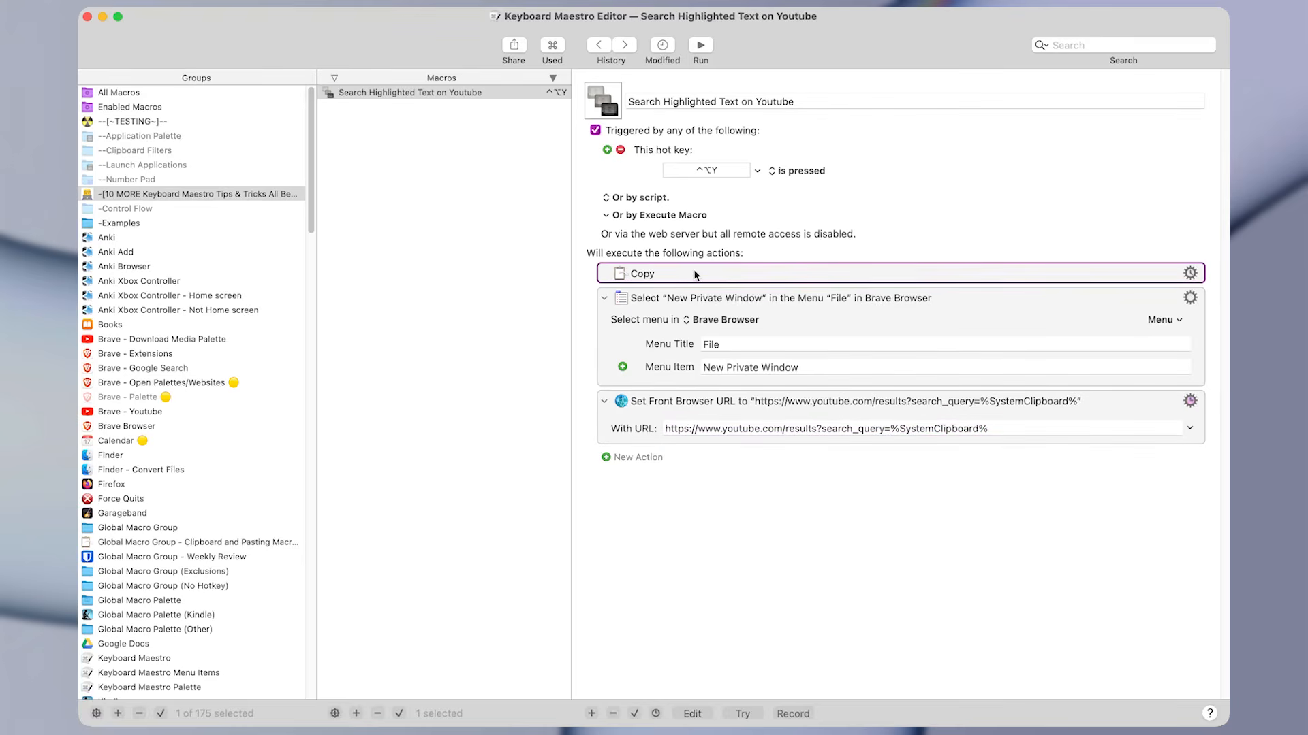
{"action": "left_click", "coordinate": [870, 402]}
{"action": "left_click", "coordinate": [784, 275]}
- In Brave, trigger the macro on the highlighted text "macOS" and look through the YouTube results
{"action": "key", "text": "ctrl+alt+y"}
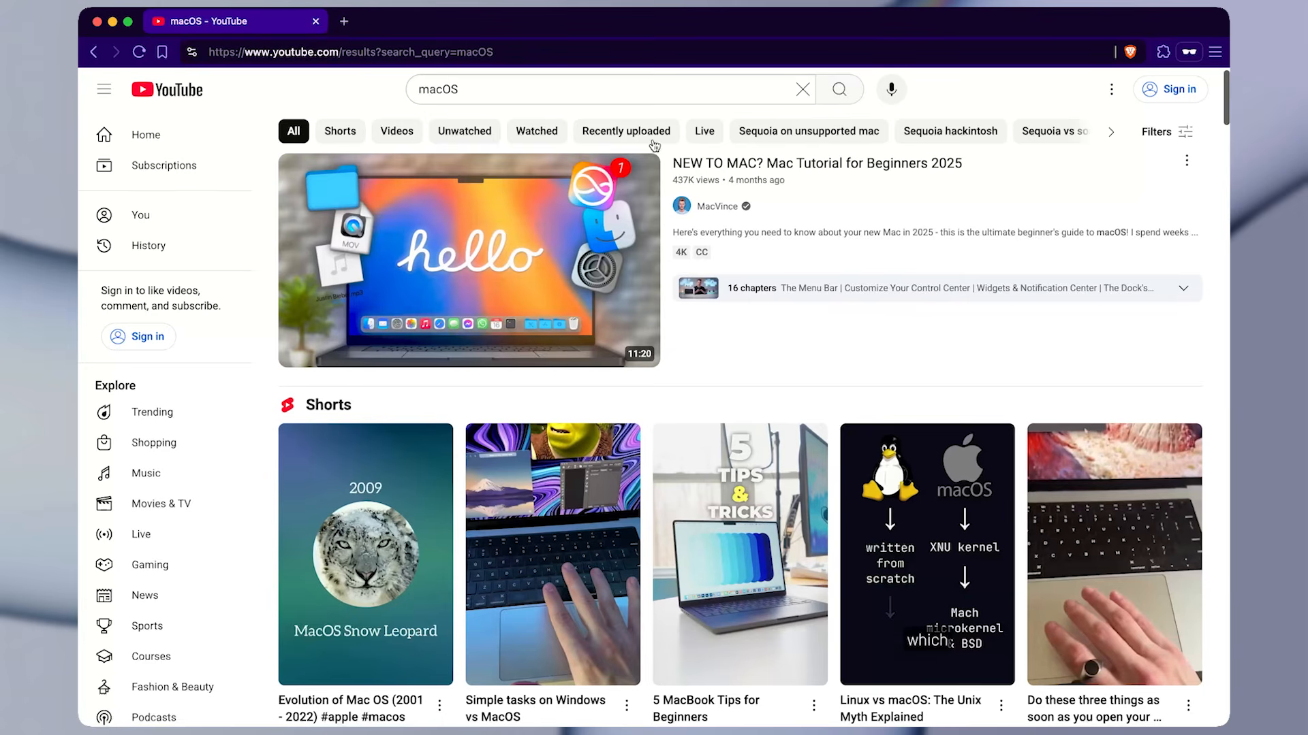
{"action": "scroll", "coordinate": [516, 425], "scroll_direction": "down", "scroll_amount": 7}
{"action": "scroll", "coordinate": [518, 427], "scroll_direction": "up", "scroll_amount": 7}
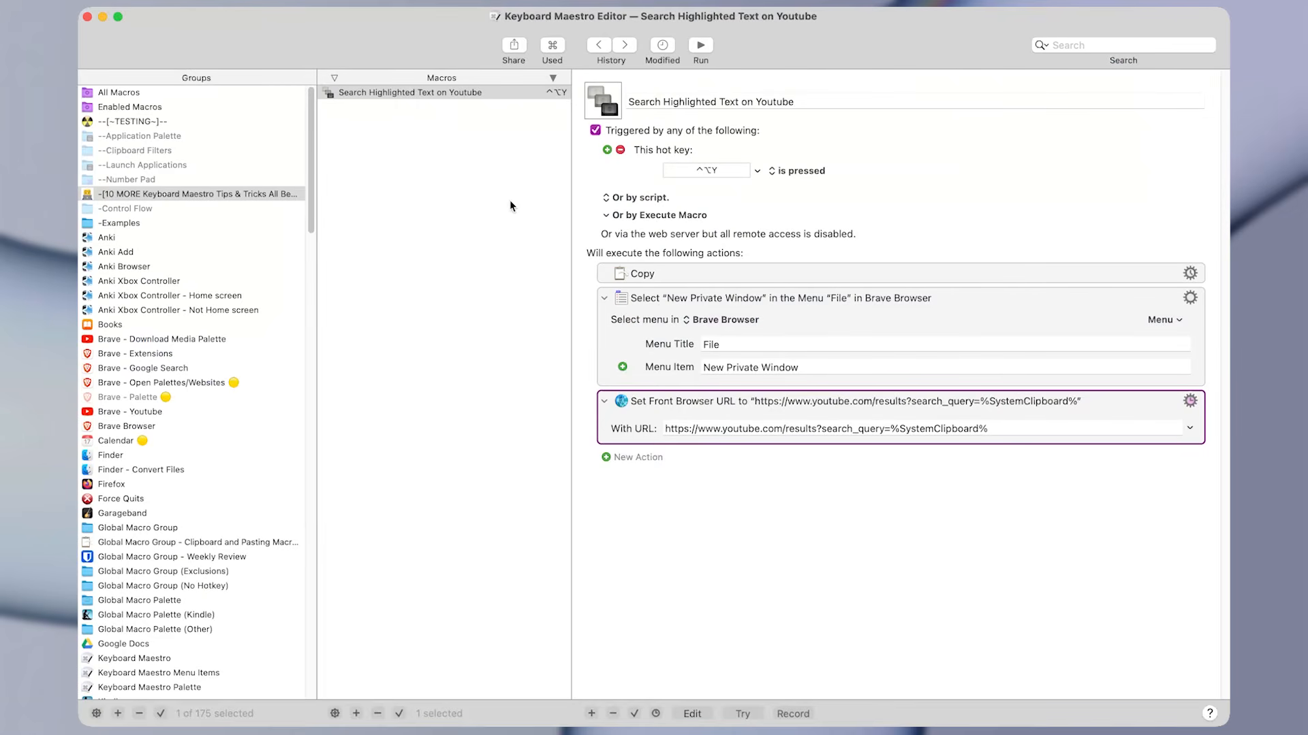
- Review the macro's three remaining actions in Keyboard Maestro and the results address containing the %SystemClipboard% token
{"action": "left_click", "coordinate": [696, 279], "text": "shift"}
{"action": "left_click", "coordinate": [904, 406]}
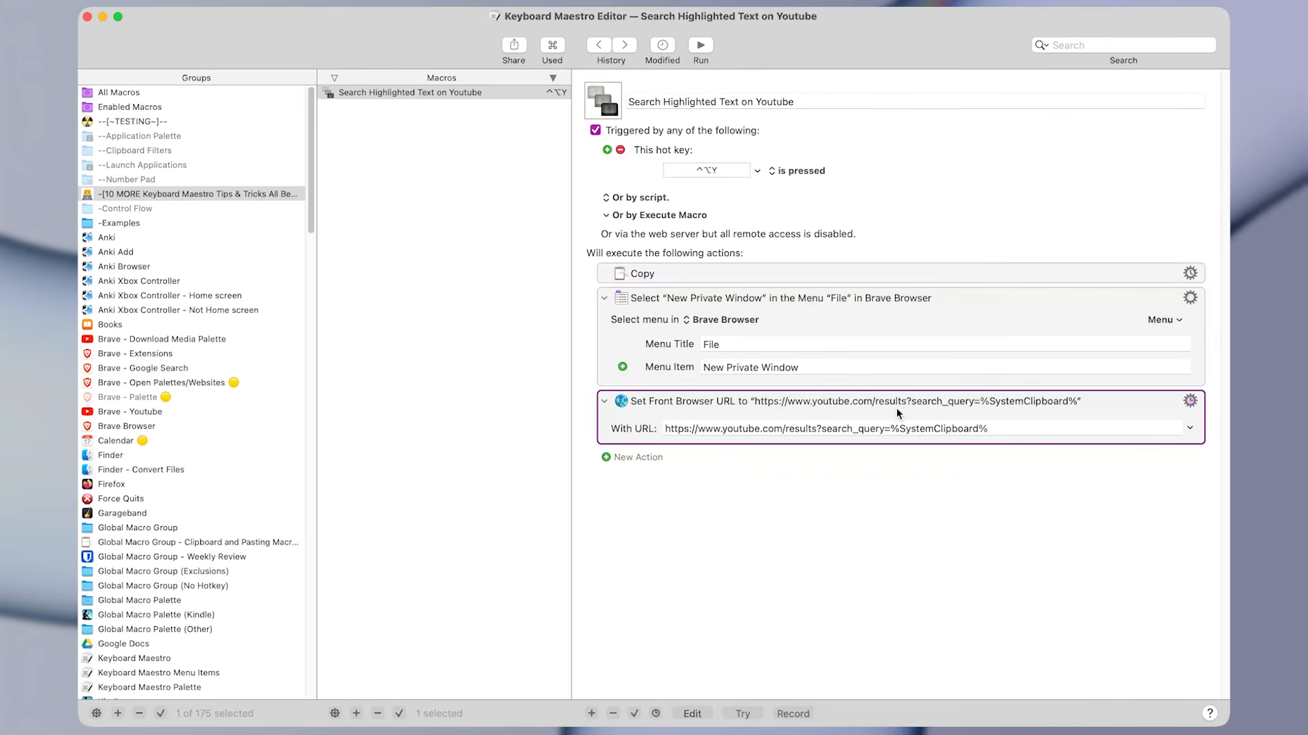
{"action": "left_click", "coordinate": [761, 286], "text": "shift"}
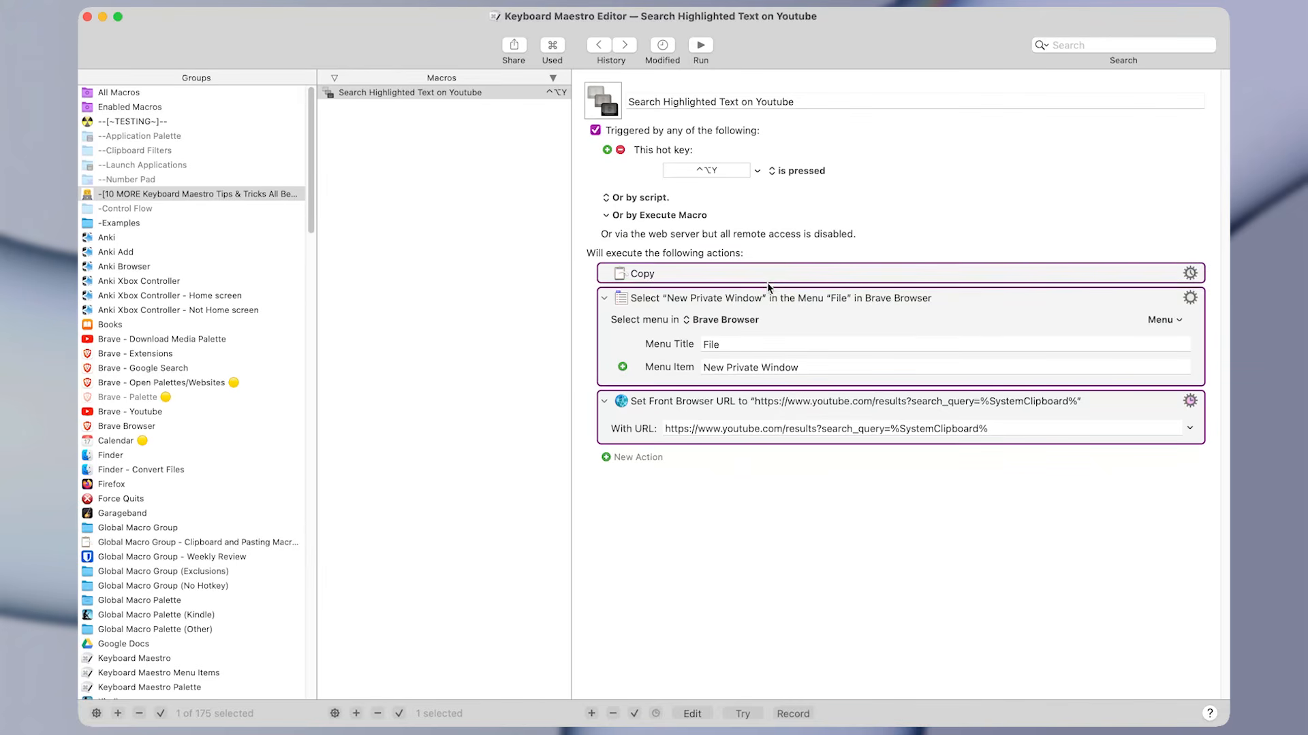
{"action": "left_click", "coordinate": [796, 401]}
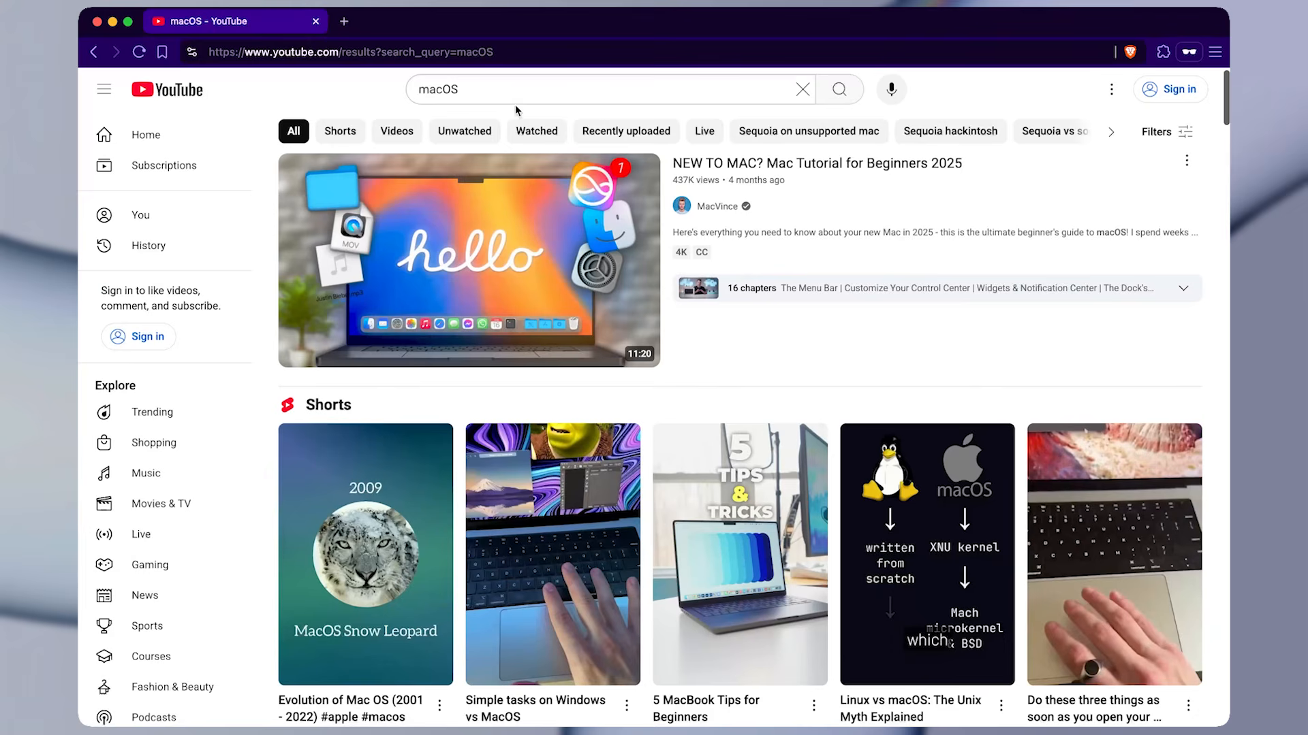
{"action": "left_click", "coordinate": [504, 92]}
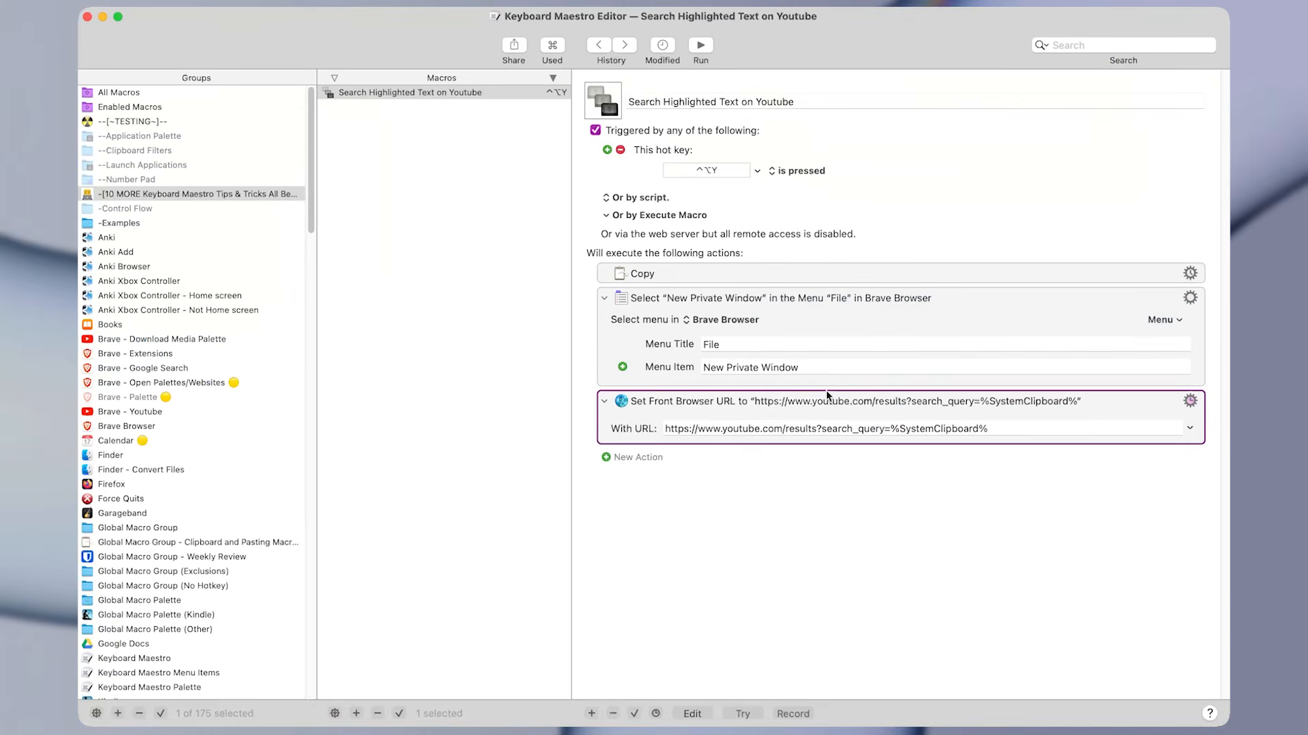
{"action": "left_click_drag", "start_coordinate": [827, 429], "coordinate": [908, 466]}
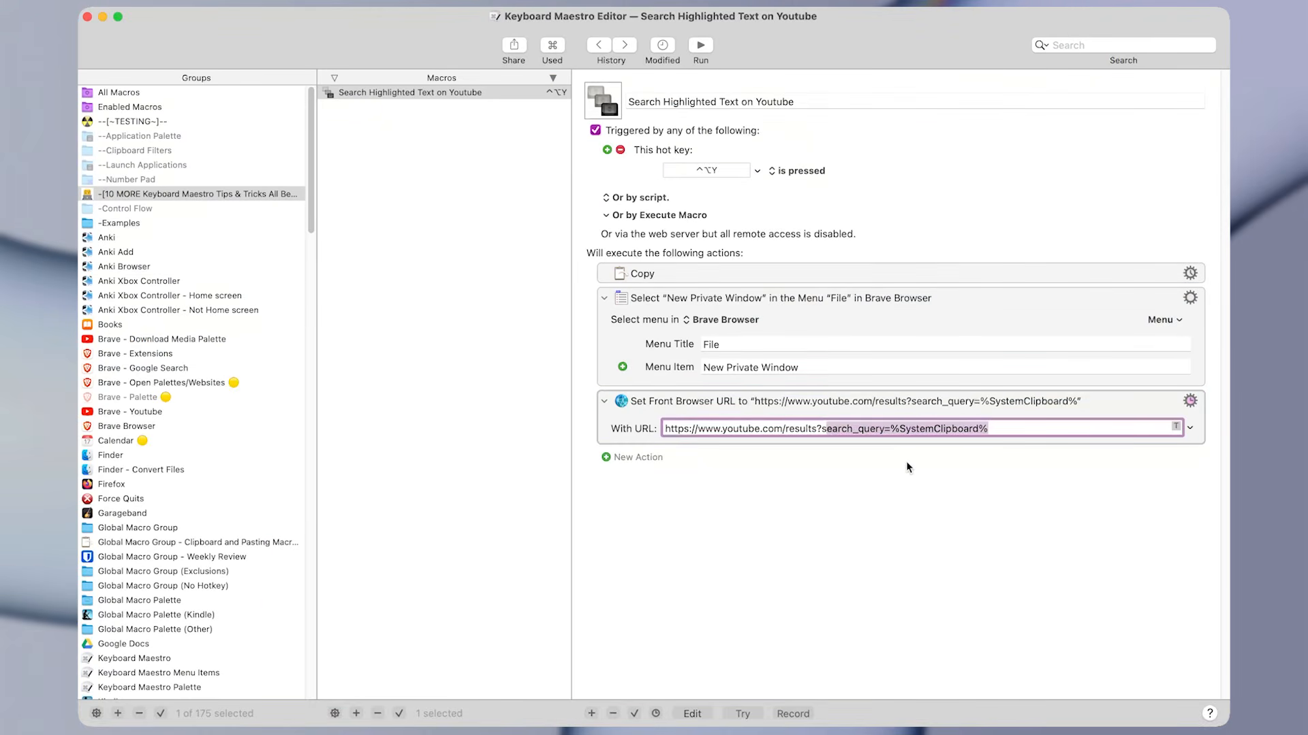
{"action": "key", "text": "super+a"}
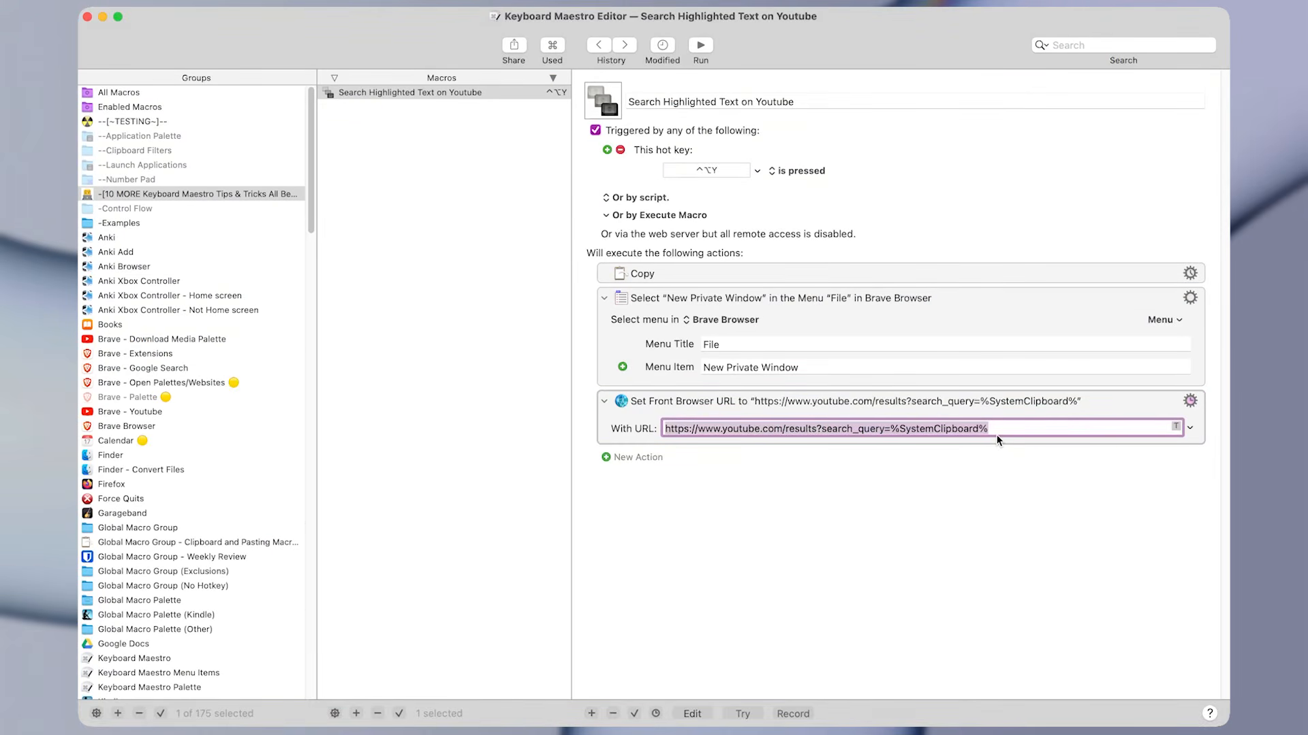
{"action": "left_click", "coordinate": [989, 427]}
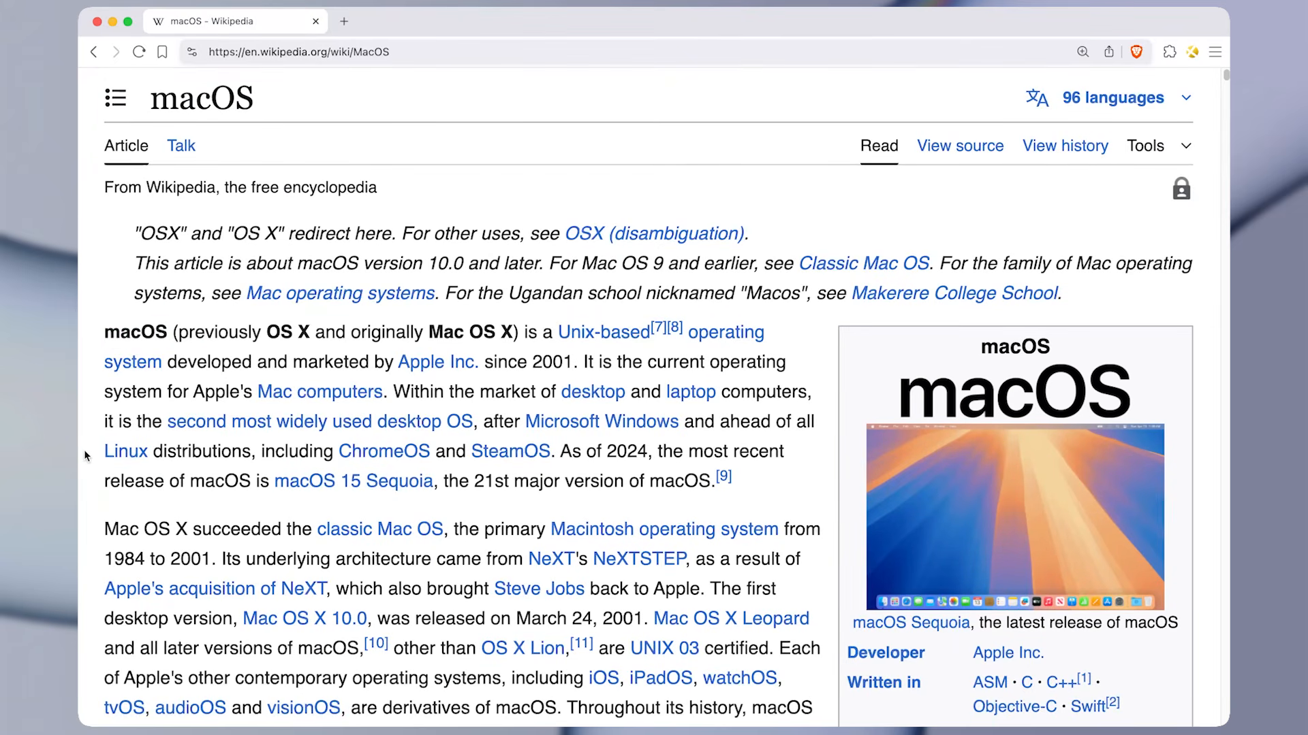
- In Brave, highlight "Linux" in the macOS article, trigger the macro on it, and close the YouTube results
{"action": "left_click_drag", "start_coordinate": [85, 456], "coordinate": [145, 443]}
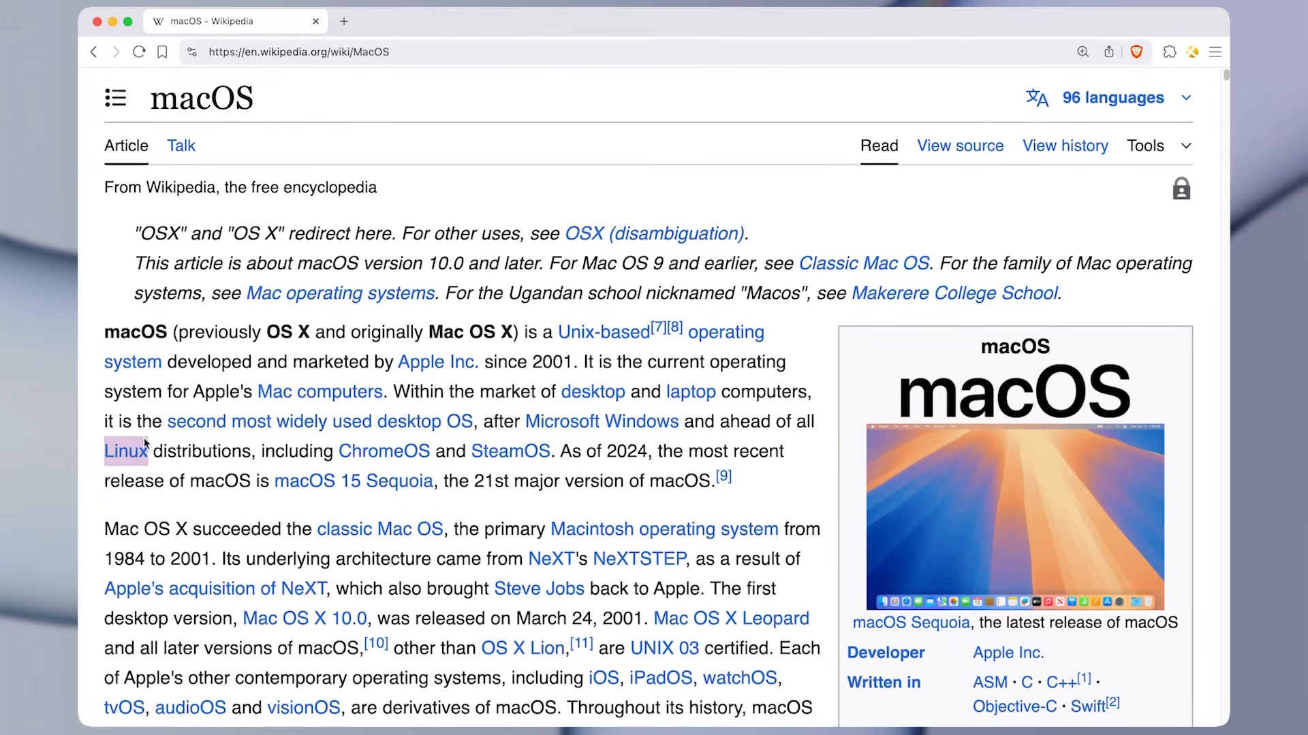
{"action": "key", "text": "super+shift+y"}
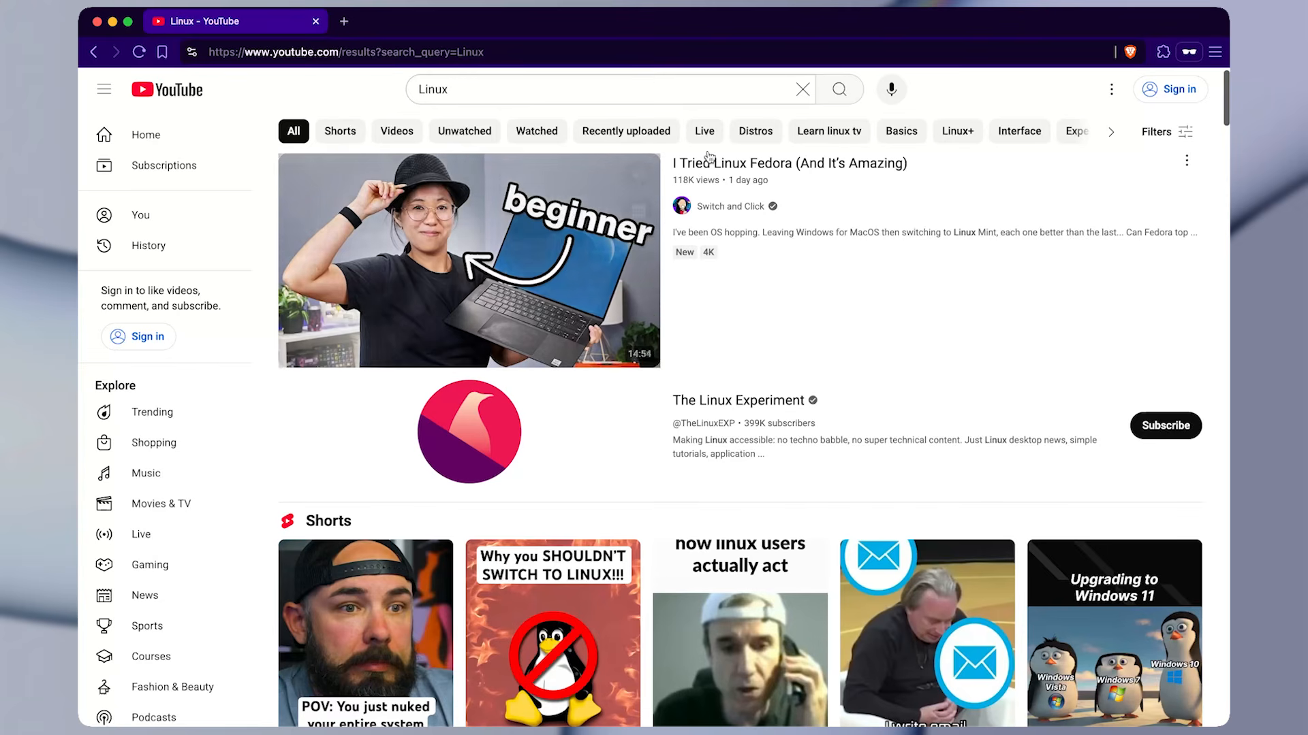
{"action": "key", "text": "super+w"}
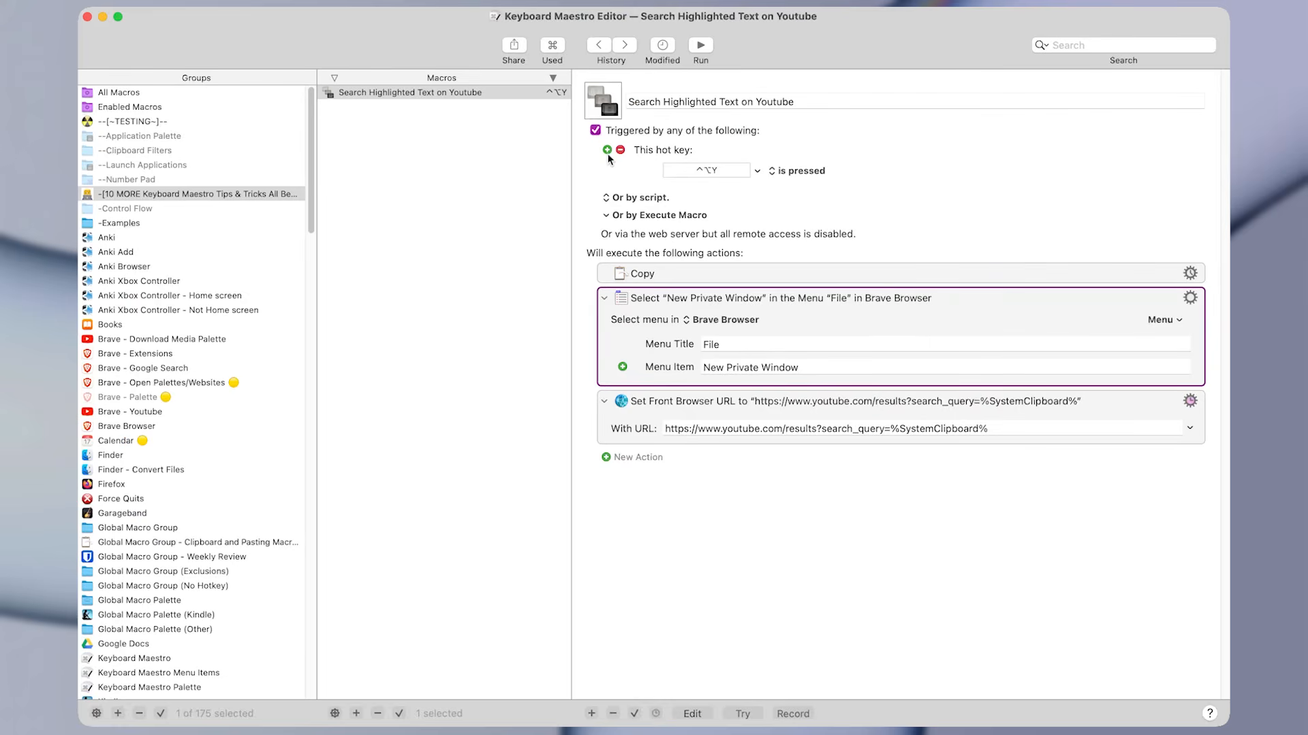
- In Keyboard Maestro, add a Status Menu Trigger to the macro and check its entry in the status menu
{"action": "left_click", "coordinate": [610, 152]}
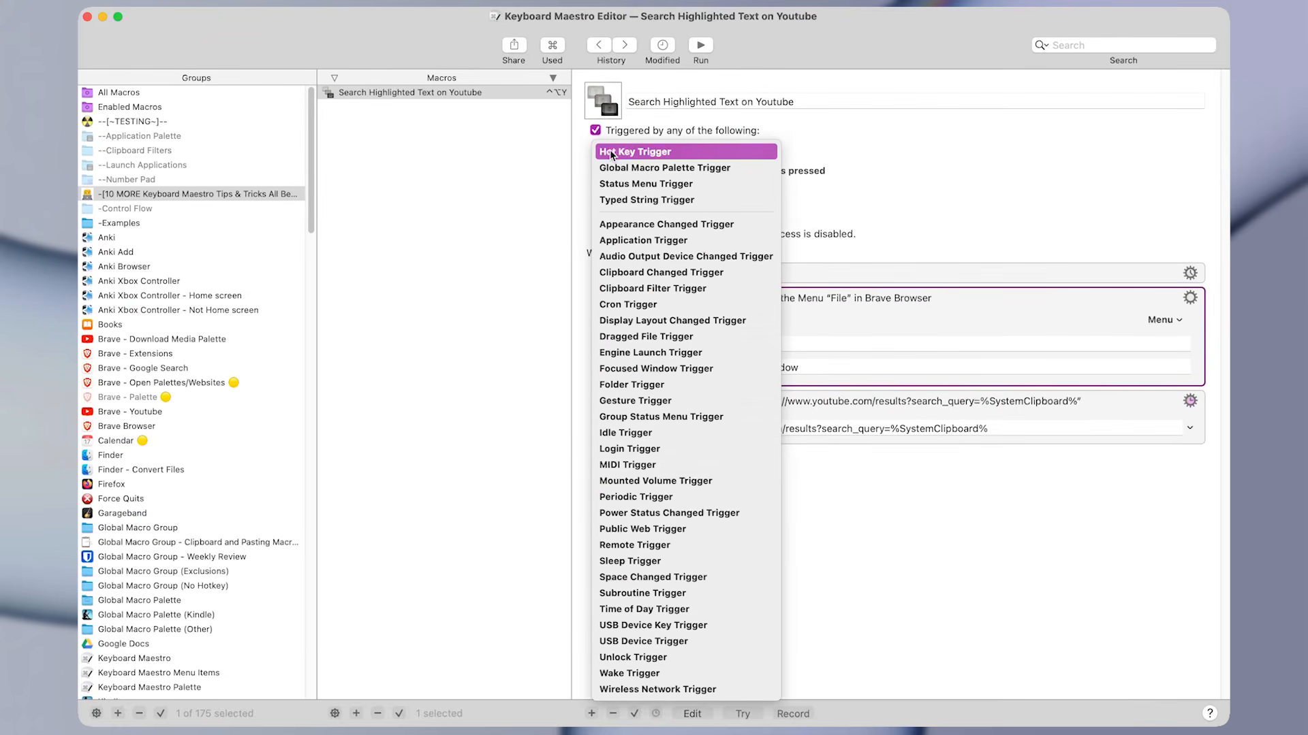
{"action": "left_click", "coordinate": [610, 152]}
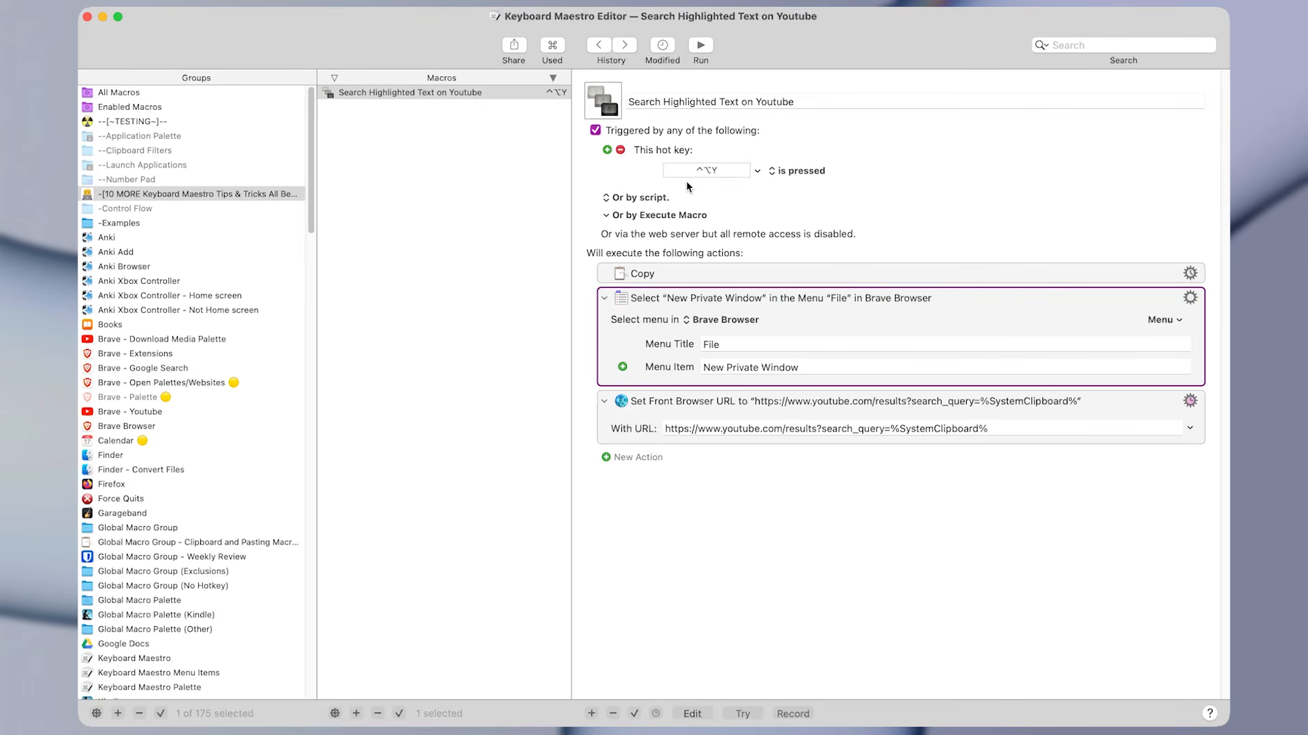
{"action": "left_click", "coordinate": [606, 150]}
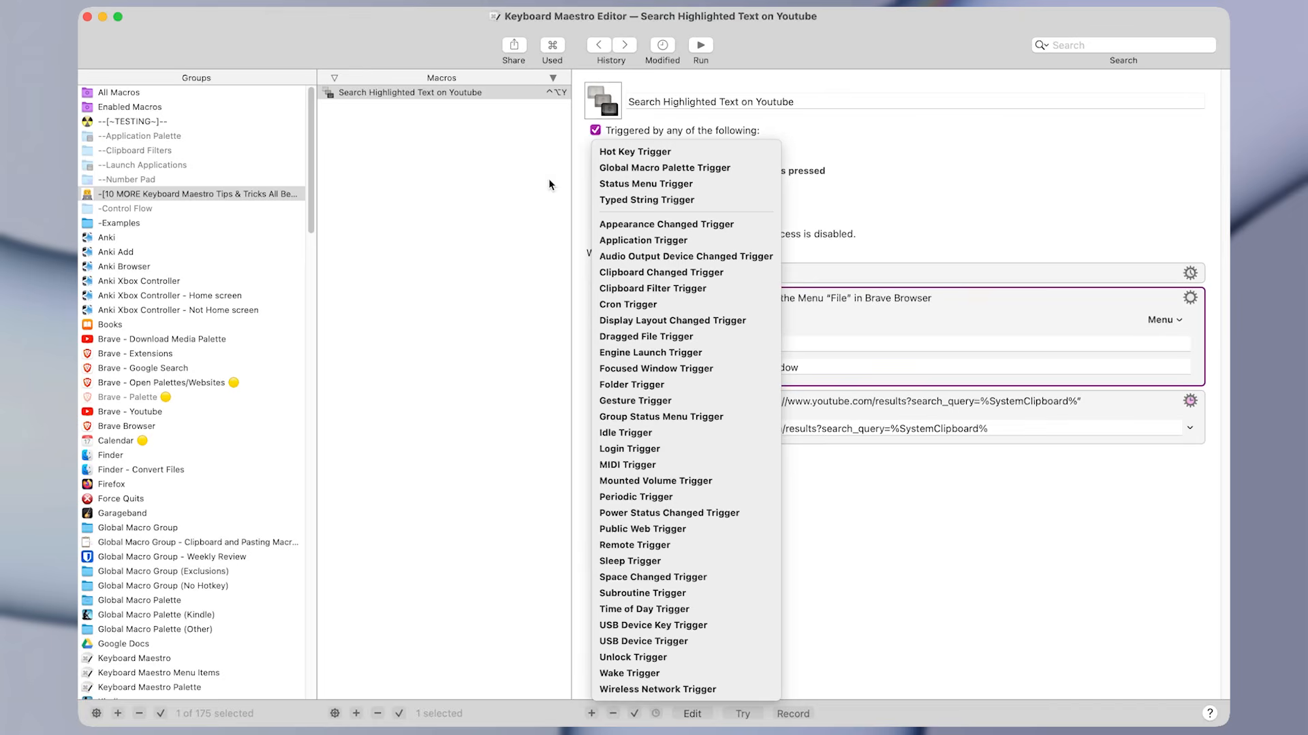
{"action": "left_click", "coordinate": [681, 183]}
{"action": "left_click", "coordinate": [783, 313]}
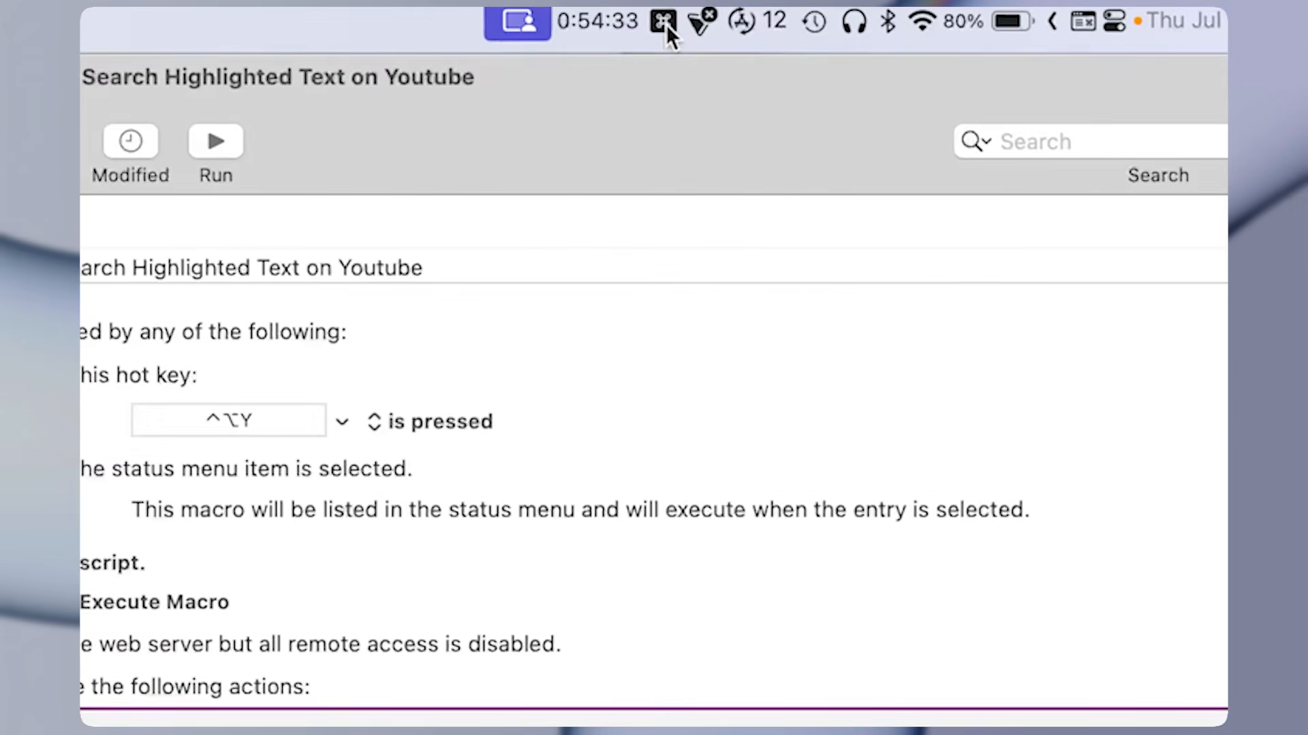
{"action": "left_click", "coordinate": [666, 24]}
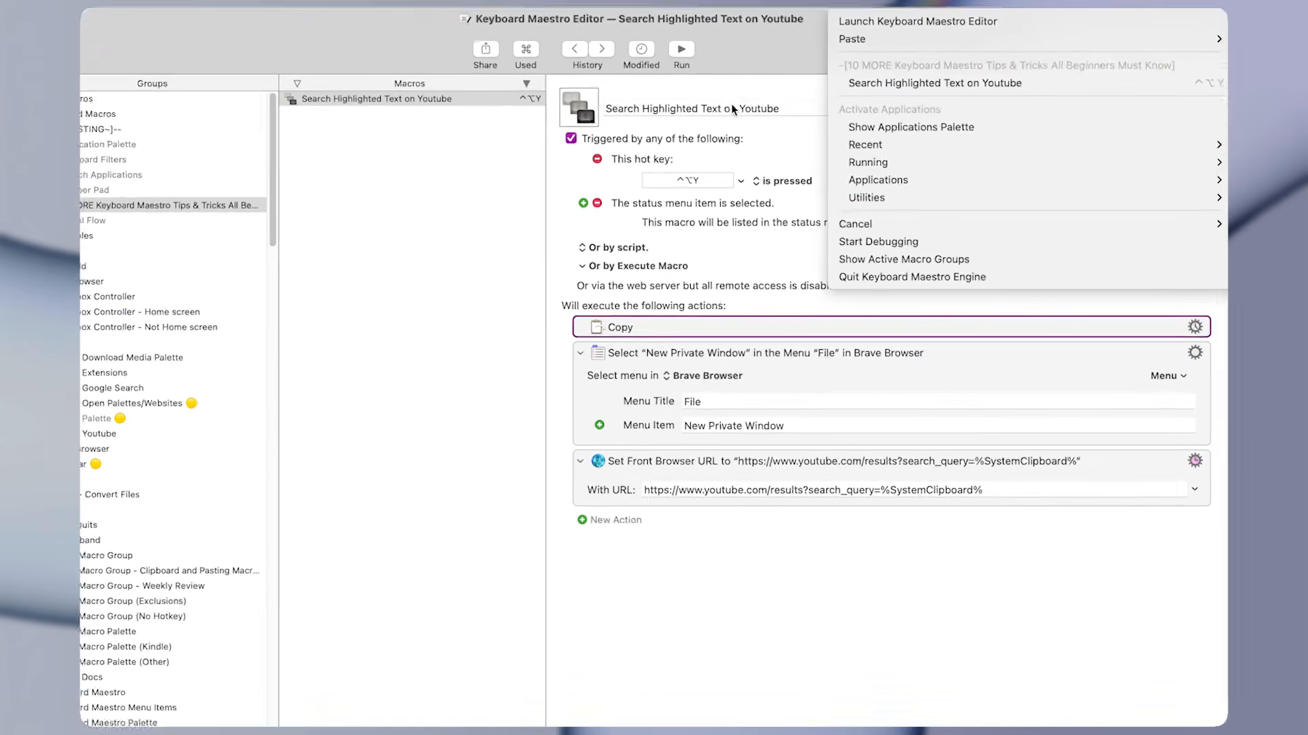
{"action": "left_click", "coordinate": [640, 212]}
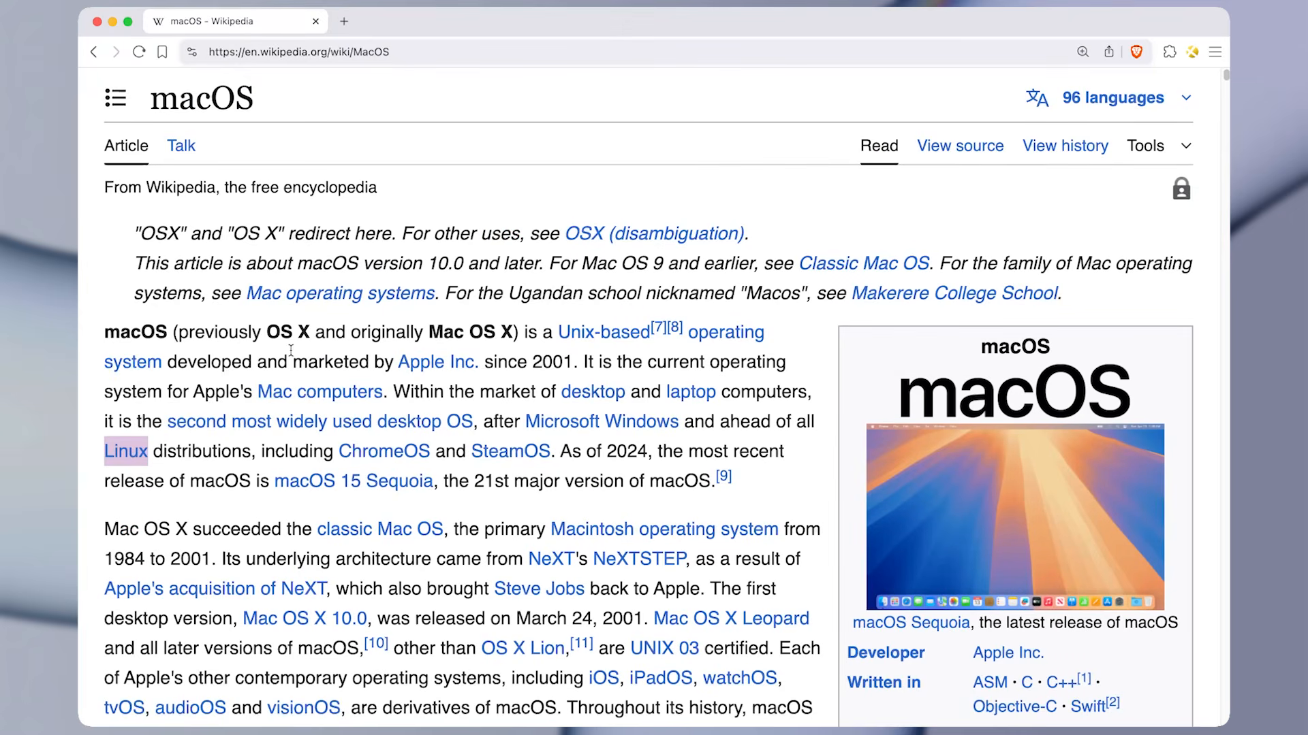
- In Brave, highlight "macOS" in the article and run Search Highlighted Text on Youtube through Keyboard Maestro's status menu
{"action": "double_click", "coordinate": [157, 332]}
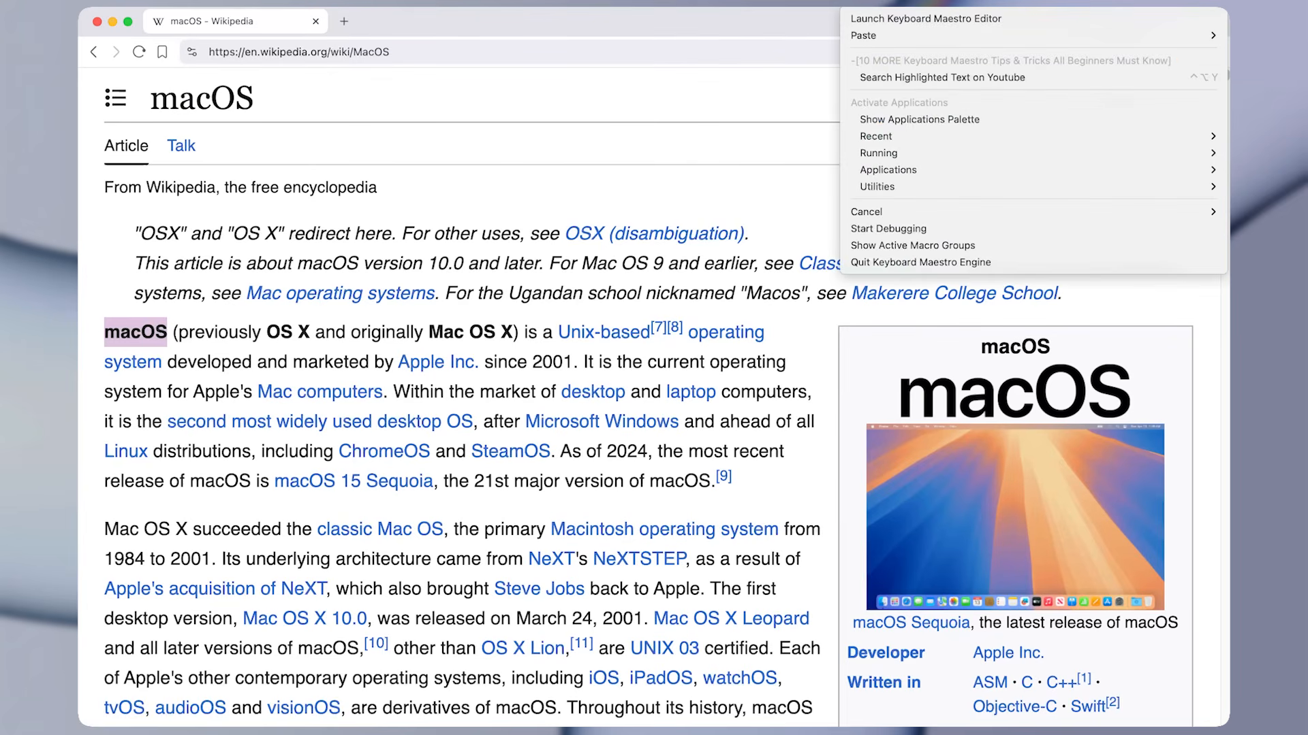
{"action": "left_click", "coordinate": [886, 72]}
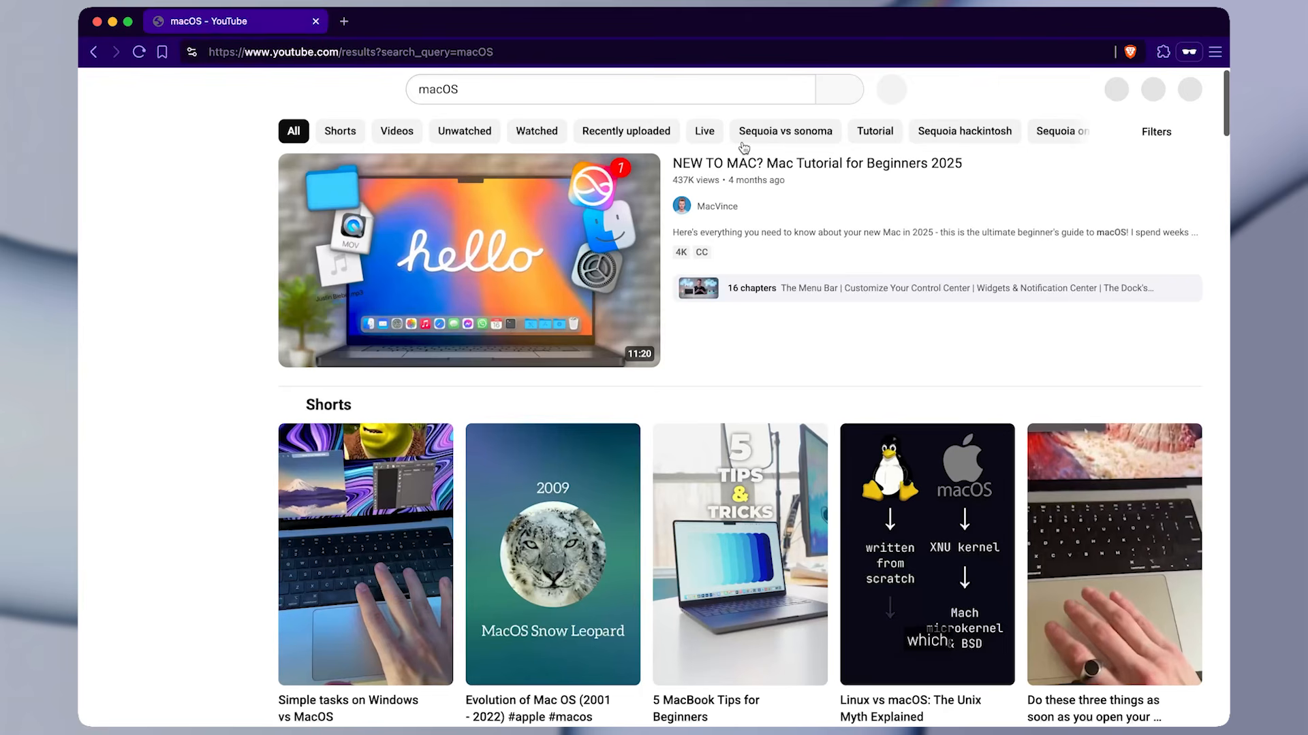
{"action": "left_click", "coordinate": [906, 5]}
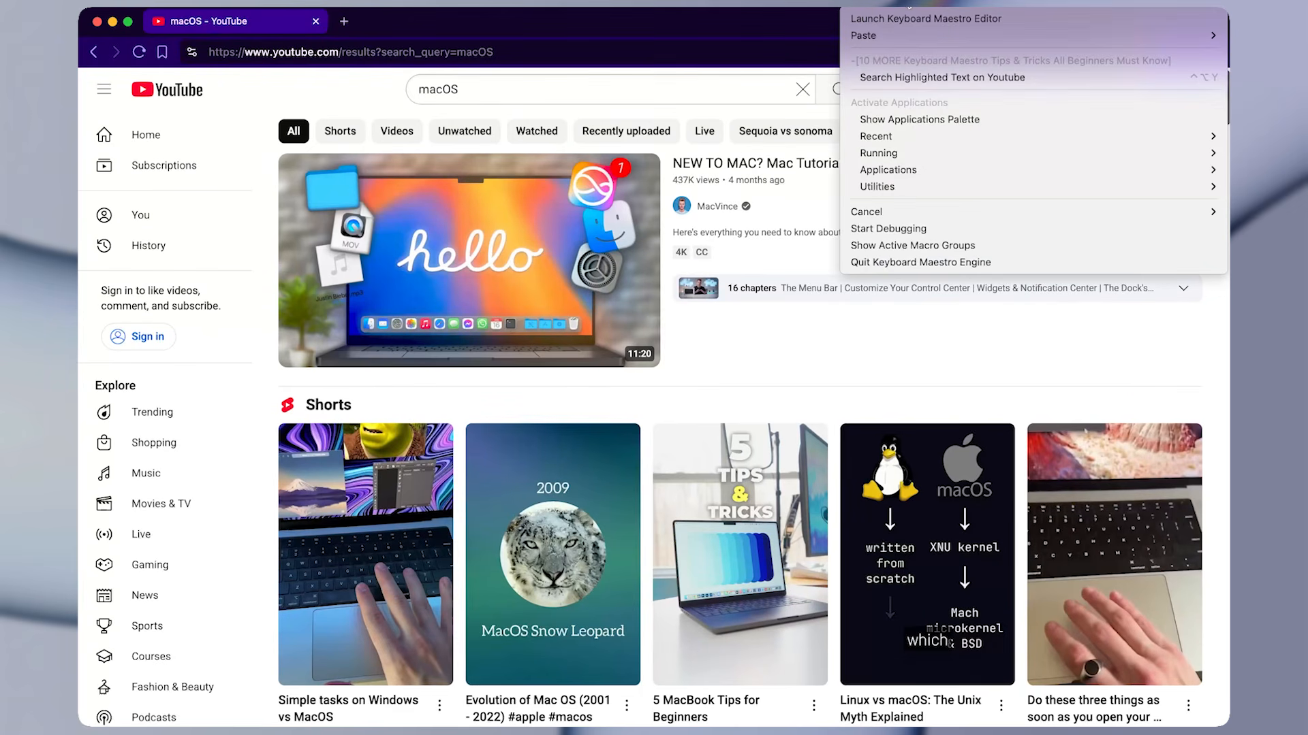
{"action": "left_click", "coordinate": [908, 6]}
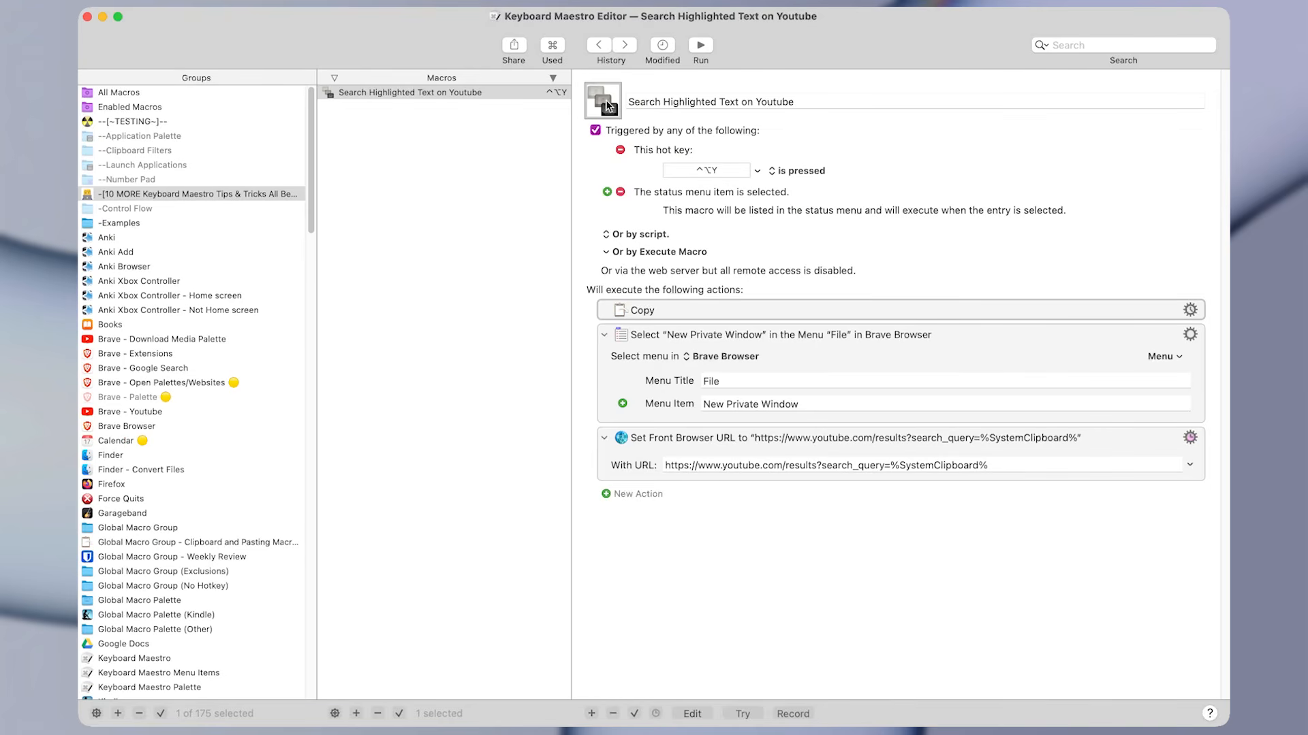
- In Keyboard Maestro, look through the internal and character icons offered for the macro without choosing one
{"action": "left_click", "coordinate": [602, 111]}
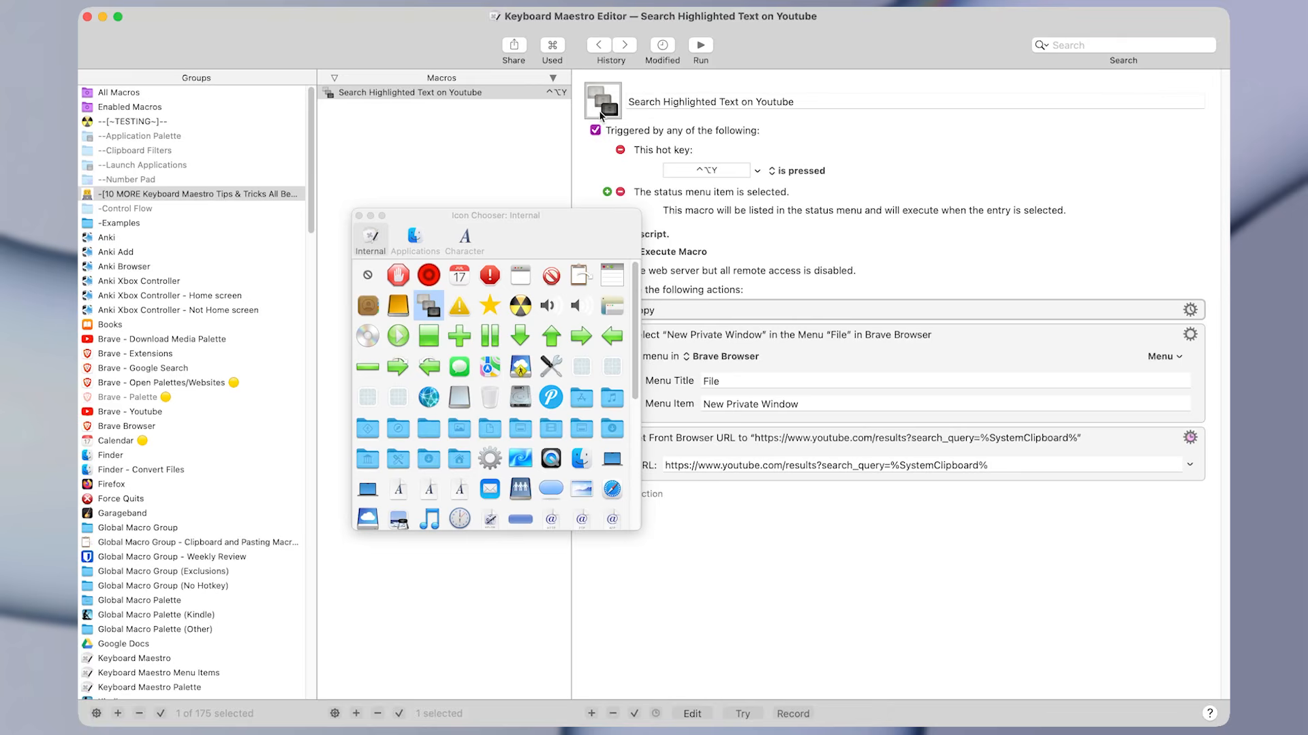
{"action": "left_click", "coordinate": [465, 242]}
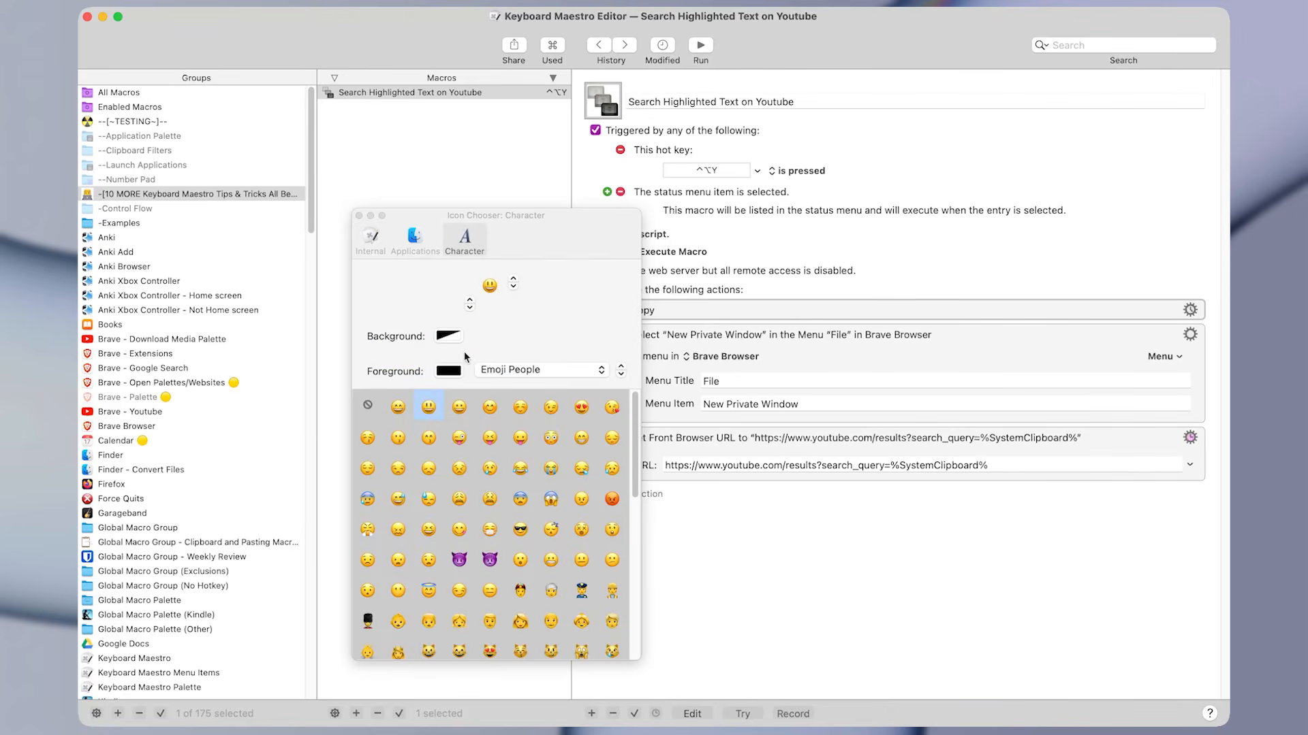
{"action": "left_click", "coordinate": [370, 242]}
{"action": "left_click", "coordinate": [359, 215]}
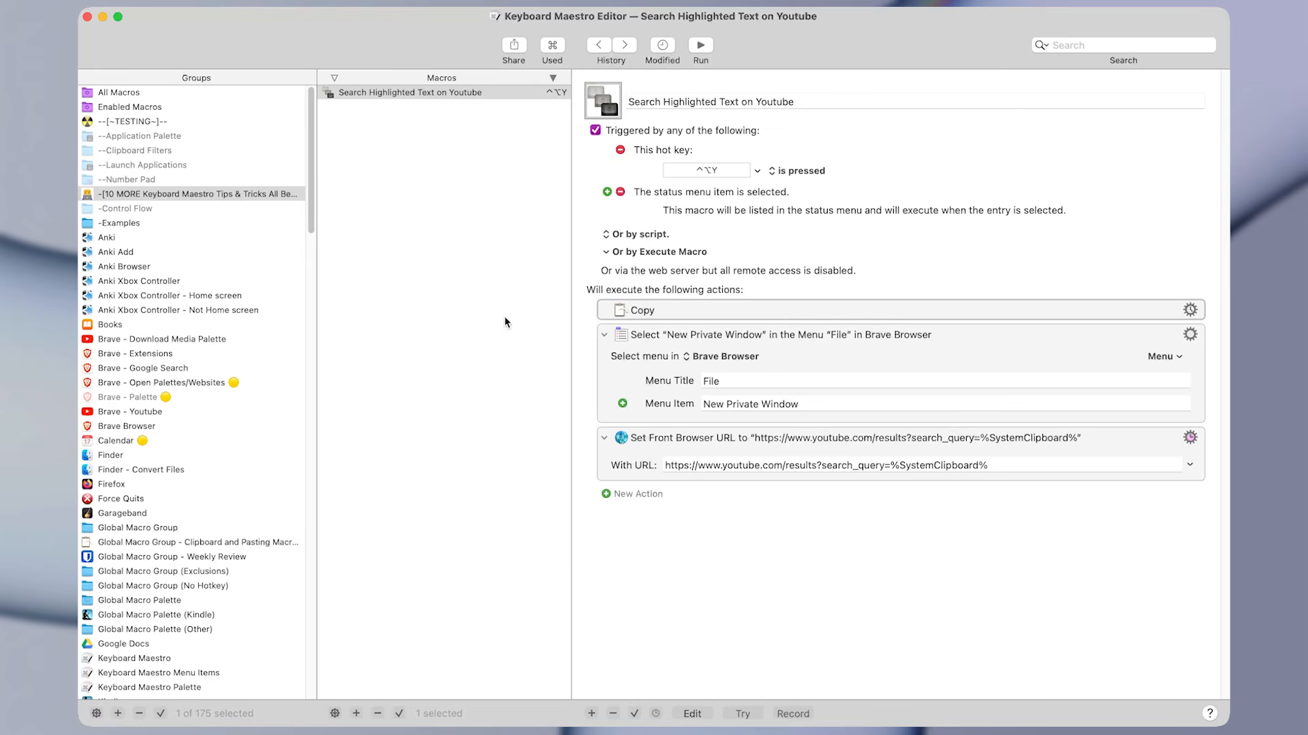
{"action": "left_click", "coordinate": [675, 317]}
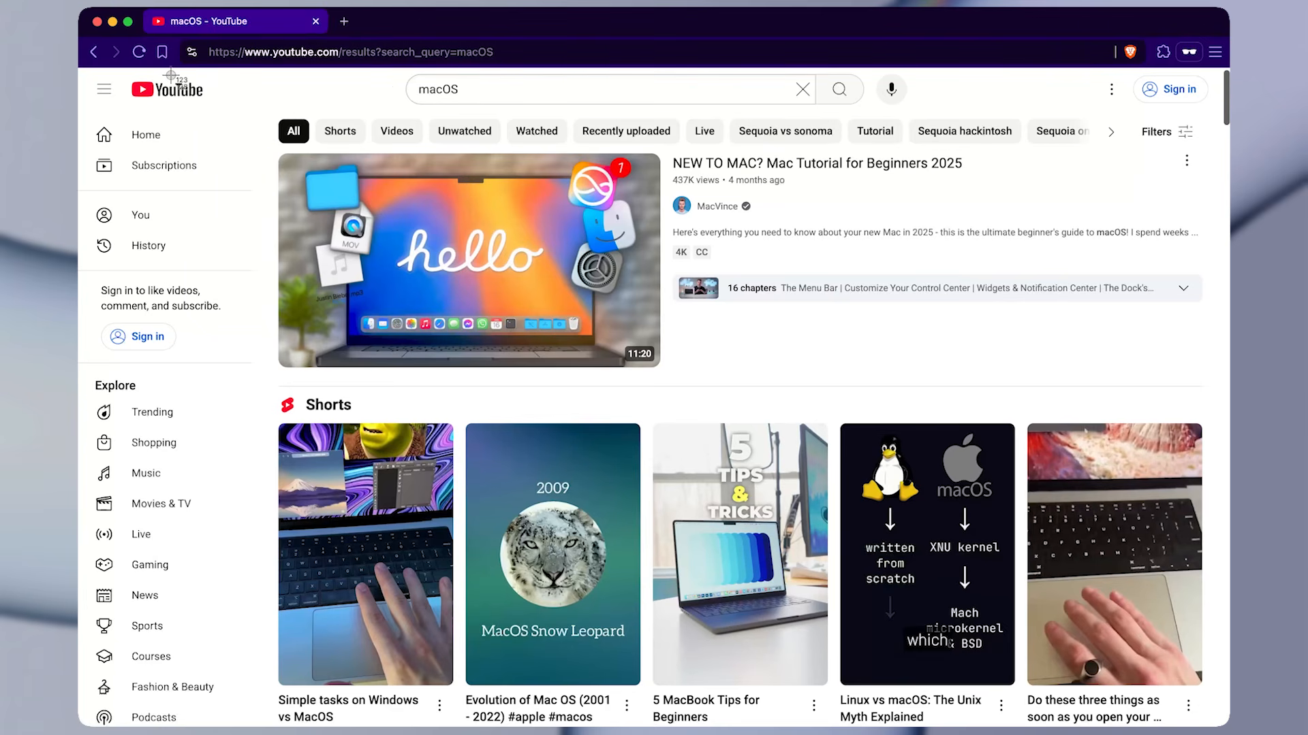
- Capture the red YouTube logo from the results page in Brave and paste it as the macro's icon in Keyboard Maestro
{"action": "key", "text": "super+shift+4"}
{"action": "left_click_drag", "start_coordinate": [156, 75], "coordinate": [128, 101]}
{"action": "key", "text": "Escape"}
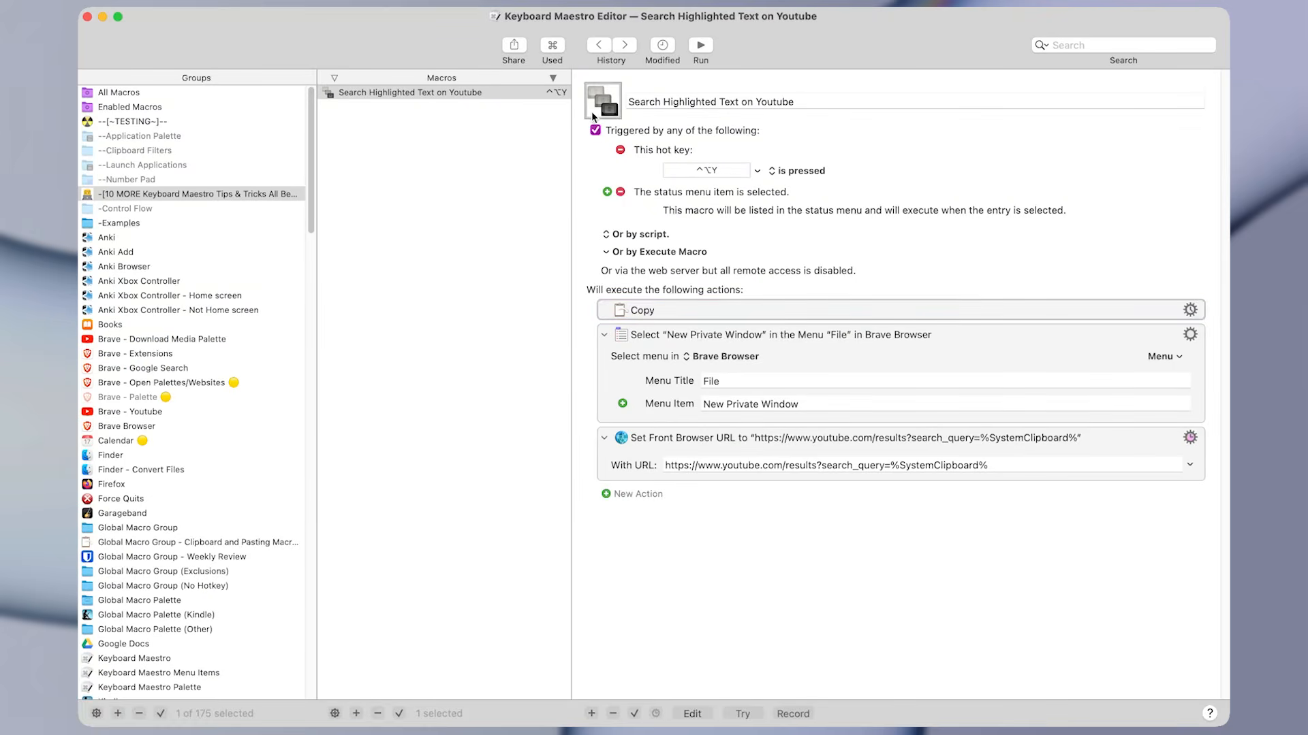
{"action": "key", "text": "super+v"}
{"action": "left_click", "coordinate": [666, 332]}
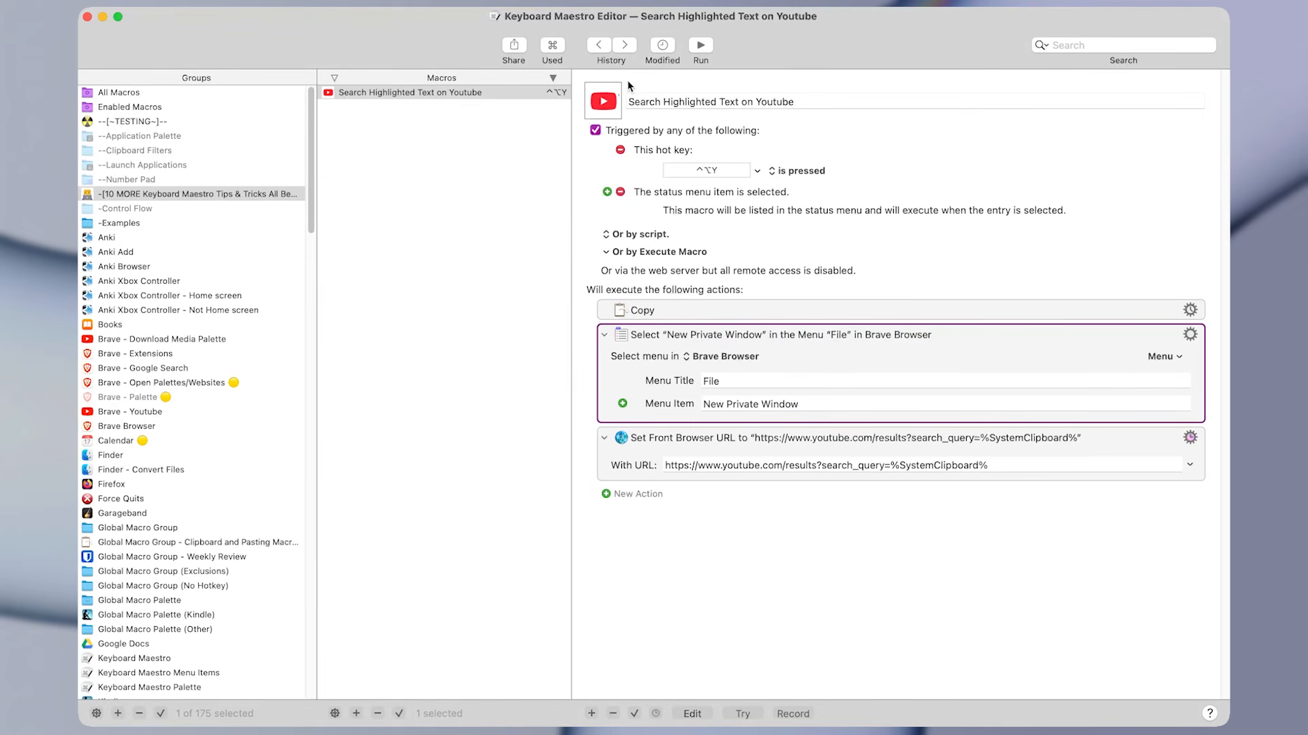
{"action": "left_click", "coordinate": [620, 99]}
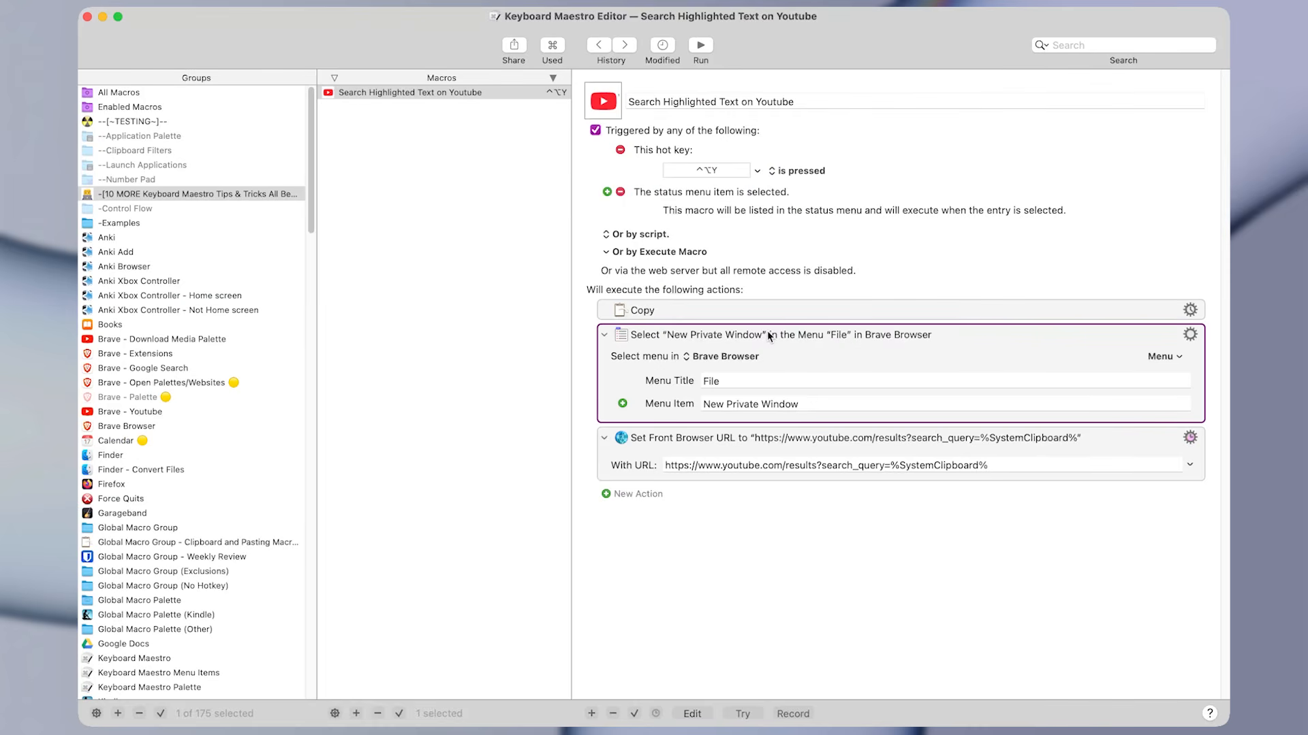
- Rename the action that selects Brave's New Private Window menu item as "Open New Private Window"
{"action": "right_click", "coordinate": [768, 330]}
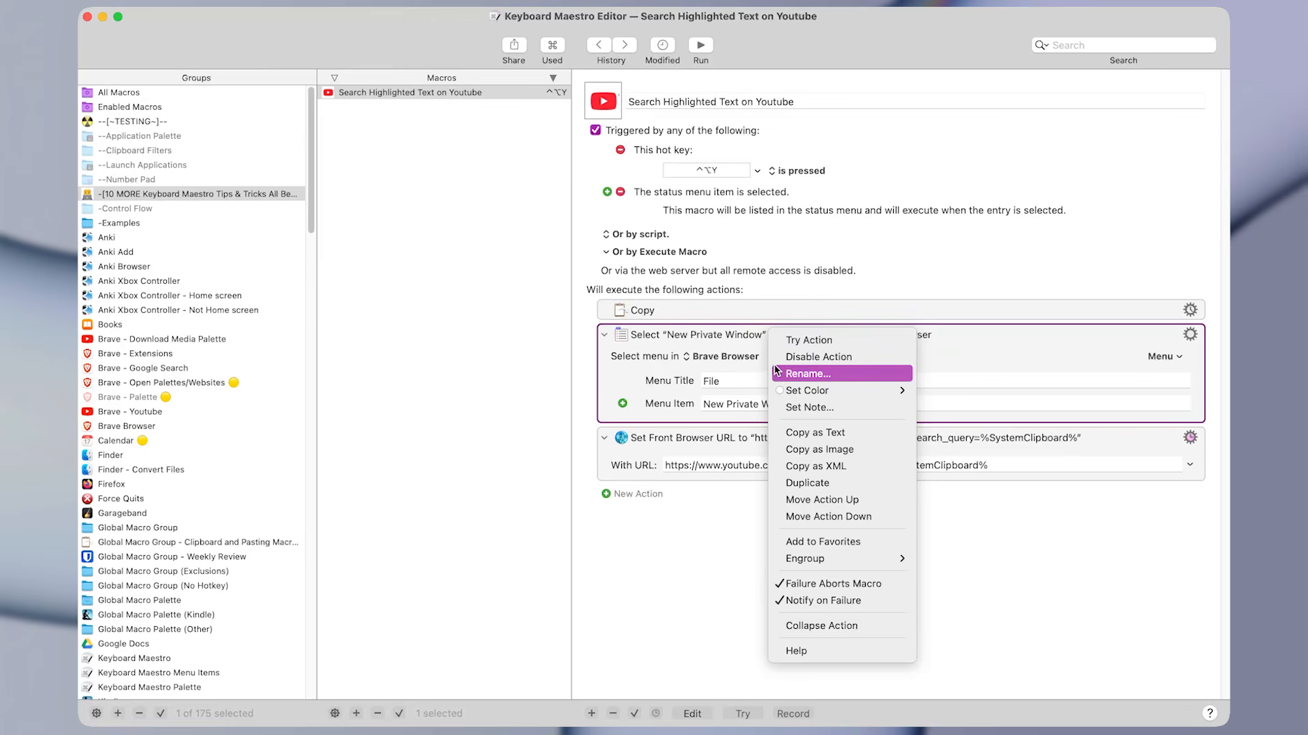
{"action": "left_click", "coordinate": [732, 361]}
{"action": "right_click", "coordinate": [911, 361]}
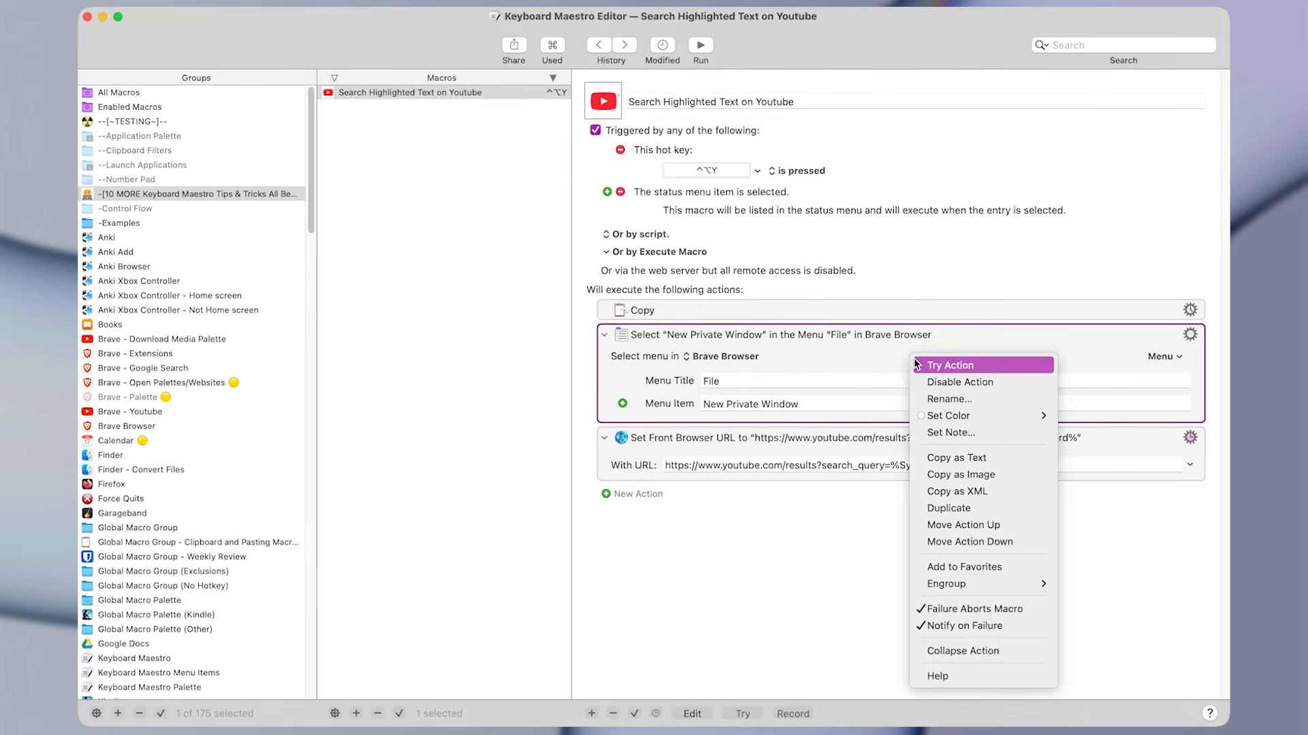
{"action": "left_click", "coordinate": [931, 399]}
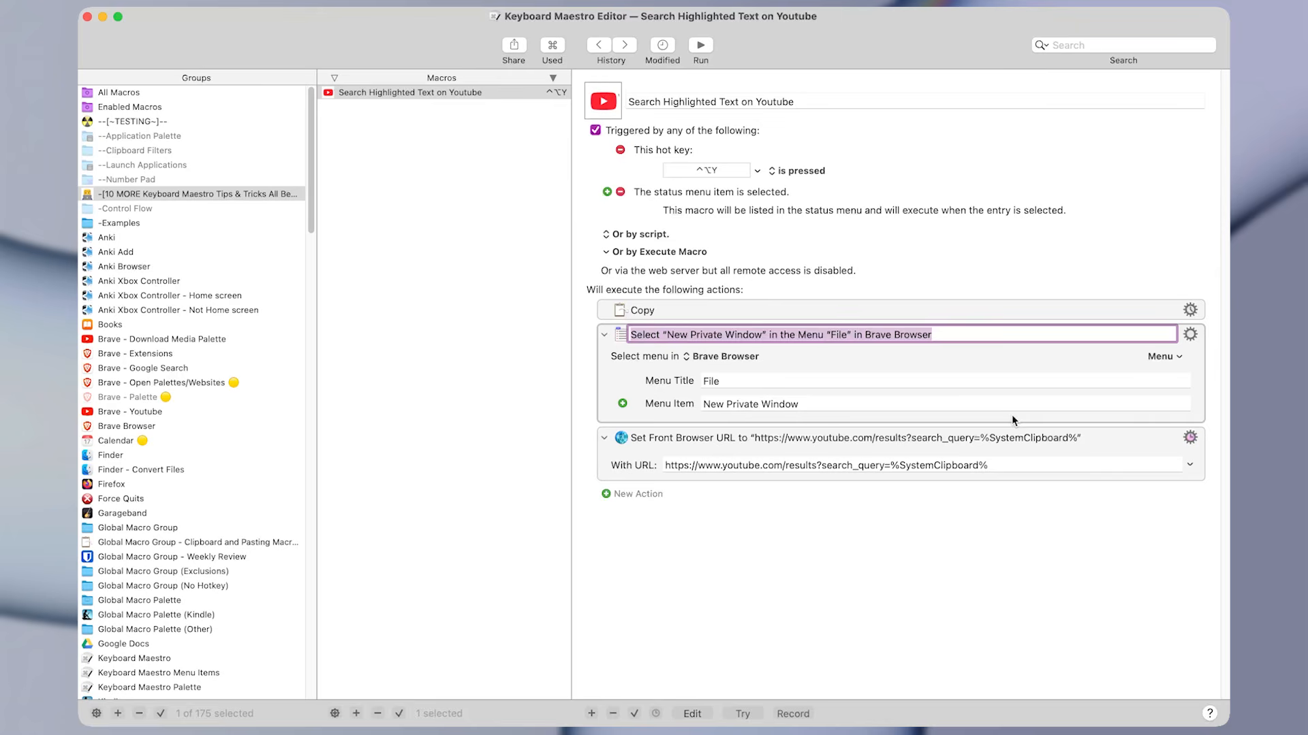
{"action": "key", "text": "BackSpace"}
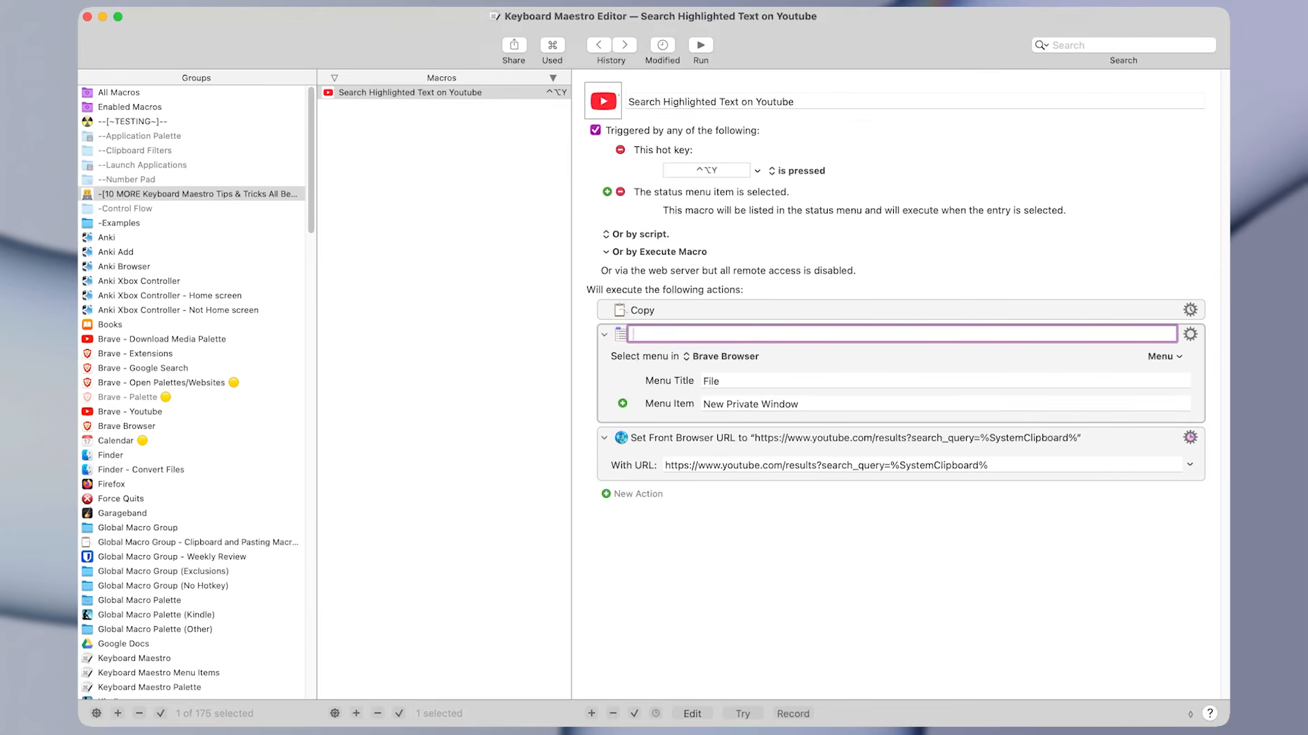
{"action": "type", "text": "Open New Private Window"}
{"action": "left_click", "coordinate": [730, 432]}
- Rename the Set Front Browser URL action as "Open Youtube With Search Term"
{"action": "right_click", "coordinate": [730, 432]}
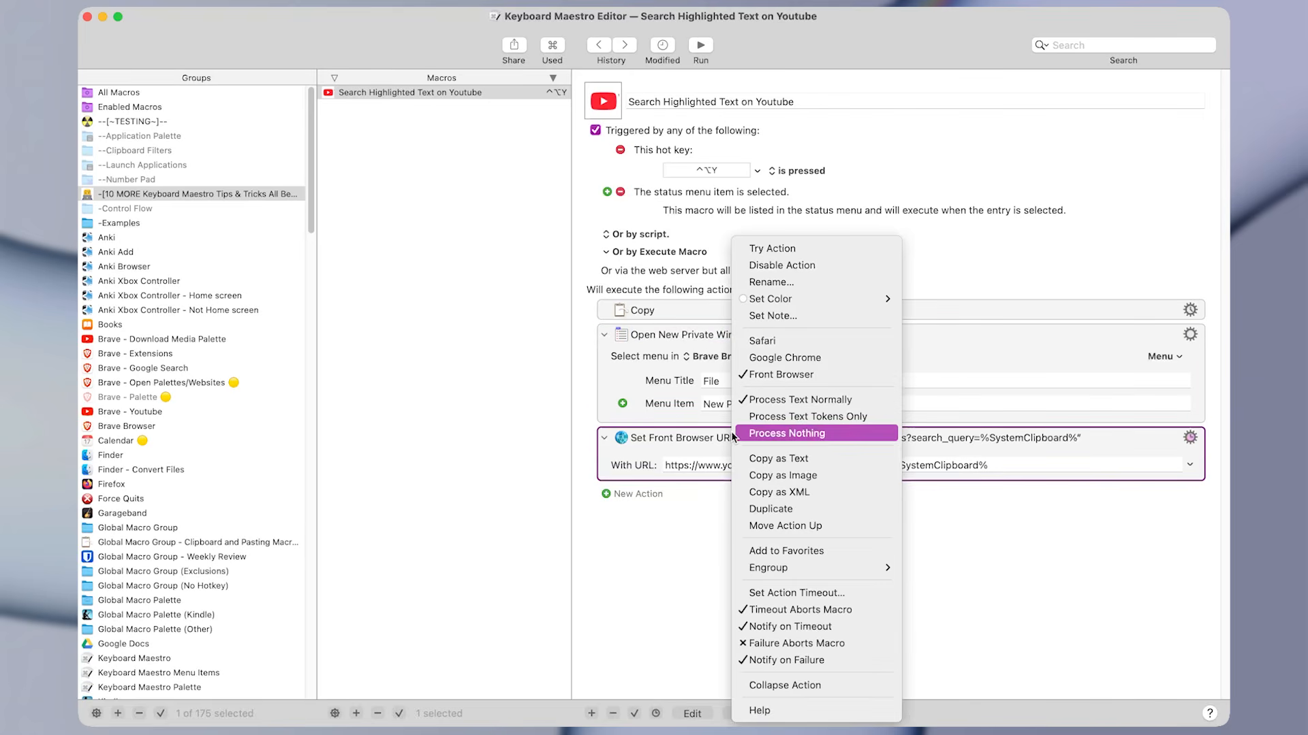
{"action": "left_click", "coordinate": [827, 282]}
{"action": "type", "text": "Open S"}
{"action": "type", "text": "out"}
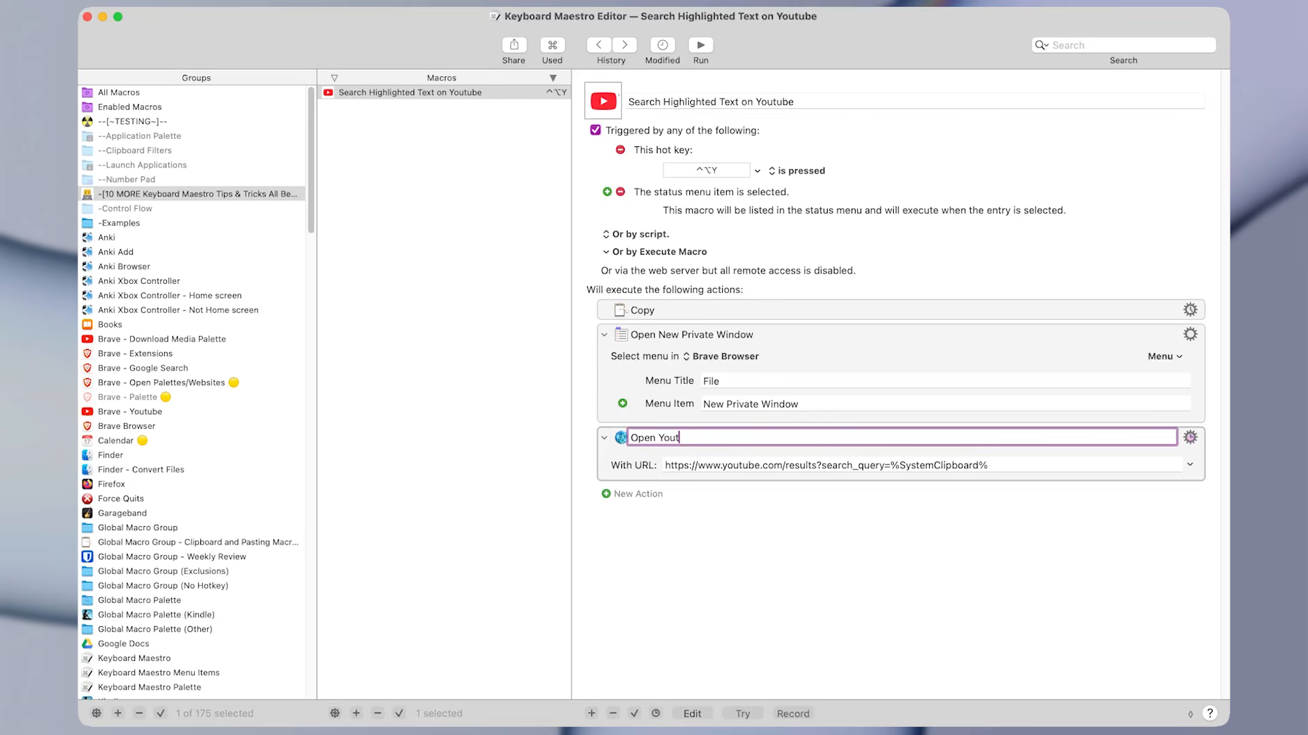
{"action": "type", "text": "ube With Search Term"}
{"action": "left_click", "coordinate": [812, 361]}
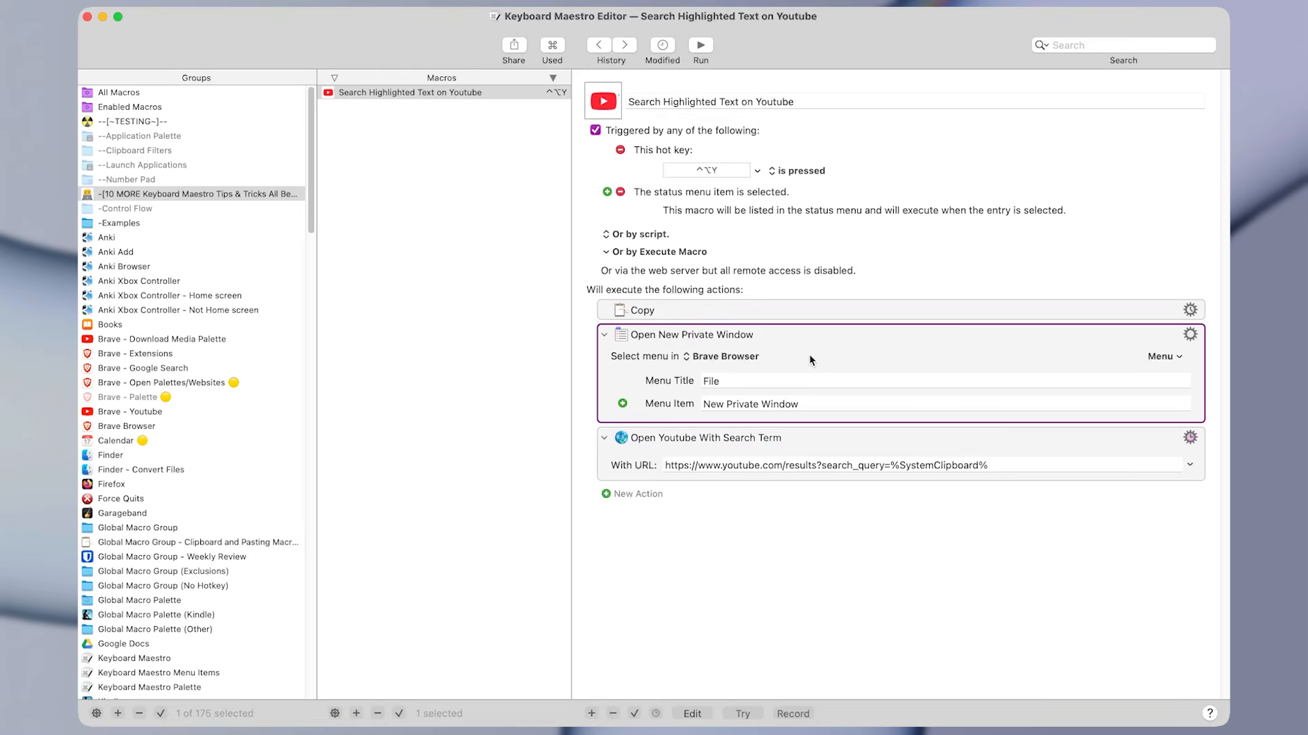
{"action": "left_click", "coordinate": [696, 441]}
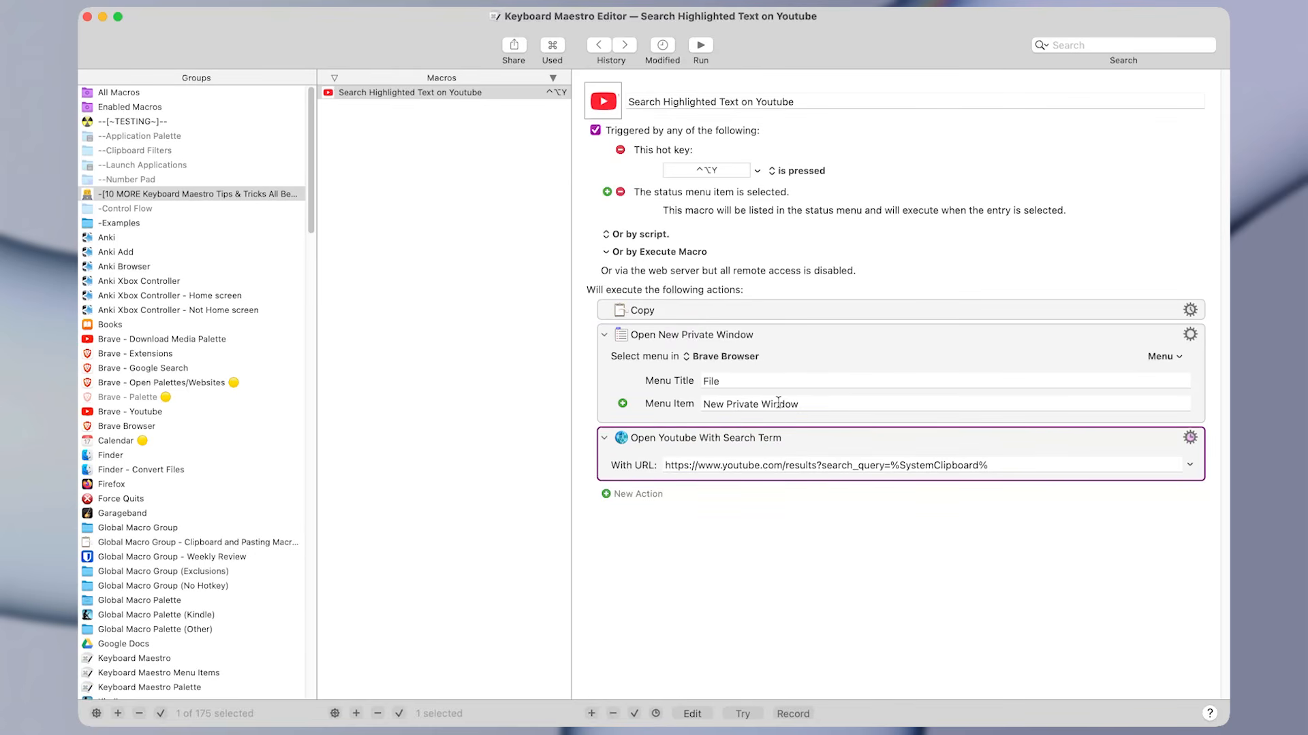
{"action": "left_click", "coordinate": [849, 340]}
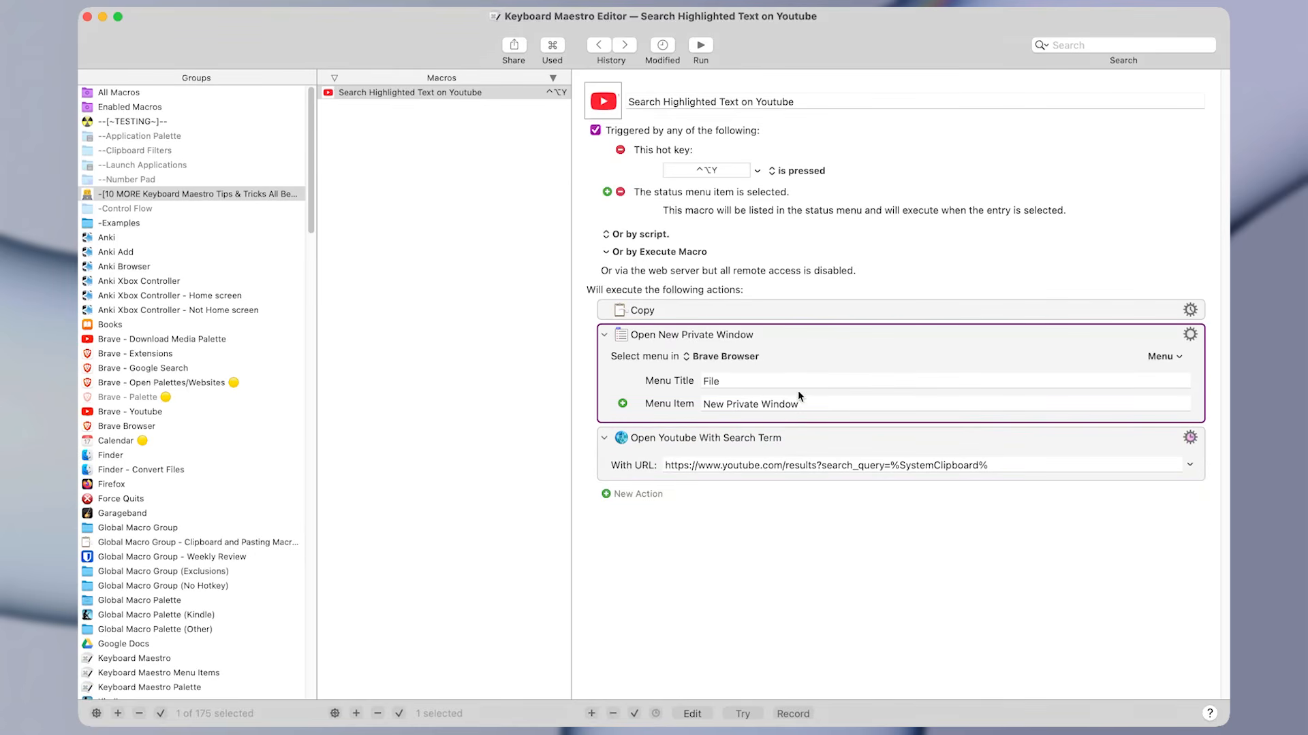
{"action": "left_click", "coordinate": [767, 436]}
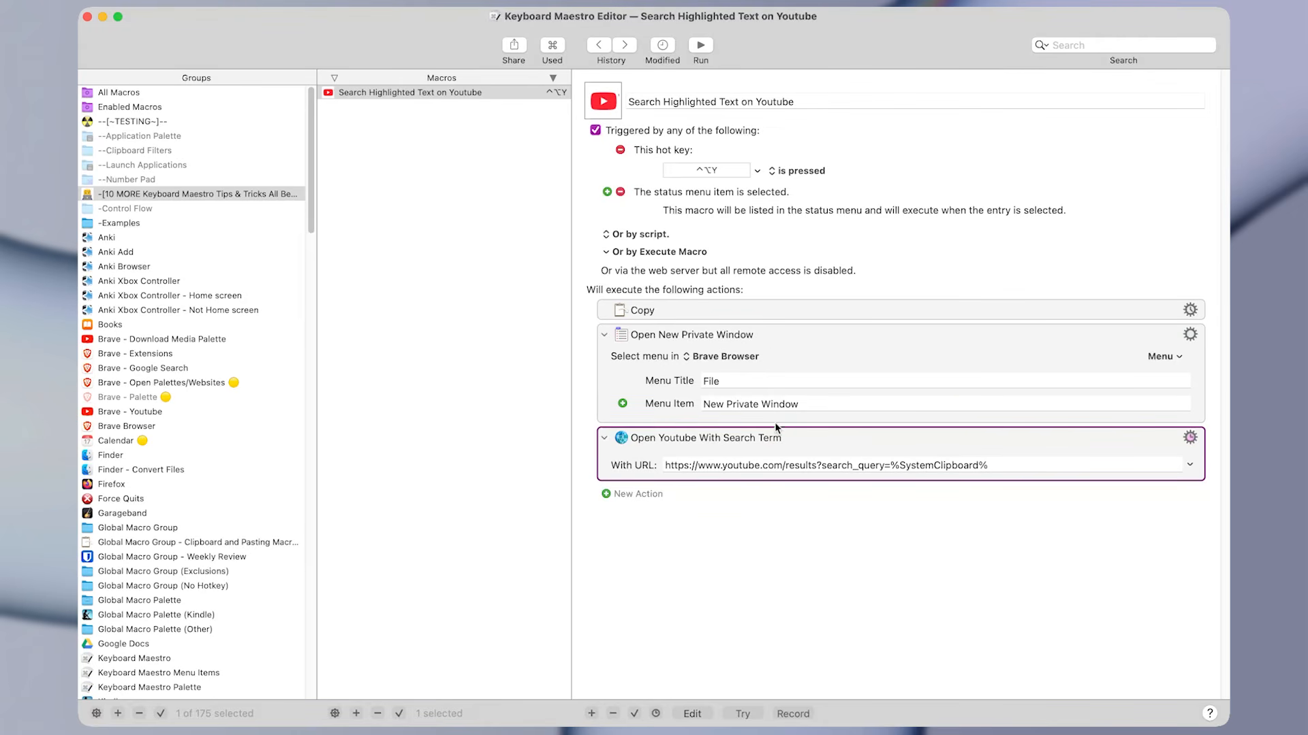